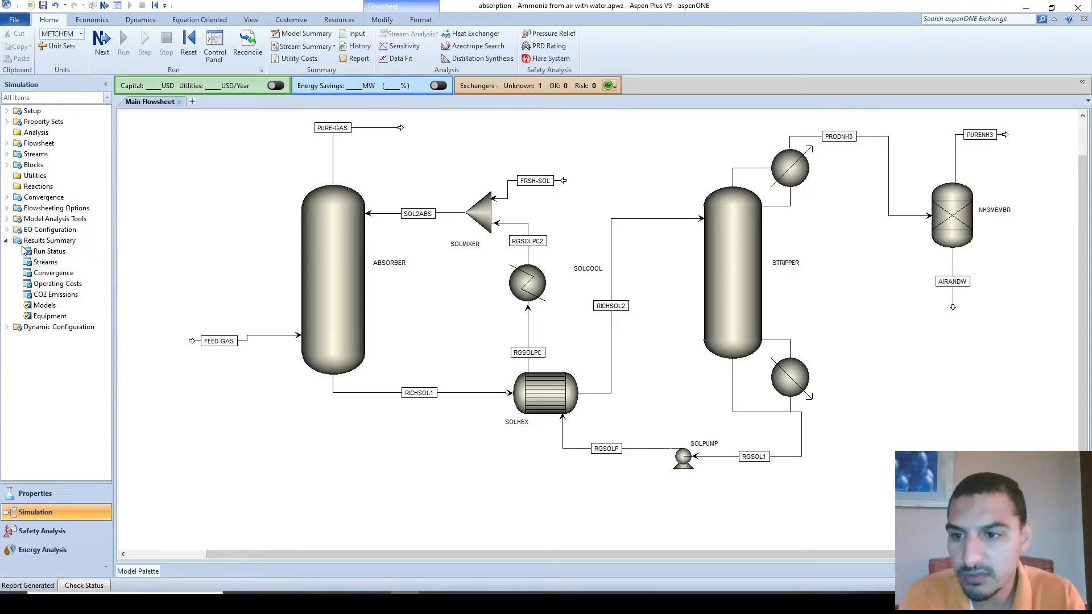
Open the simulation's results summary and check its completion summary and status messages.
{"action": "left_click", "coordinate": [42, 243]}
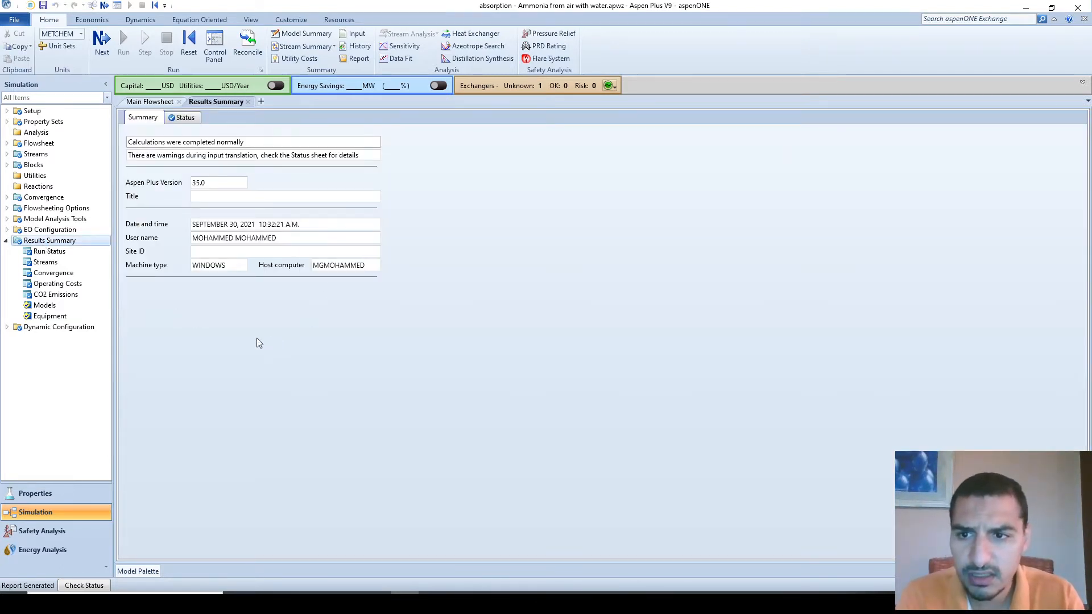
{"action": "left_click", "coordinate": [172, 120]}
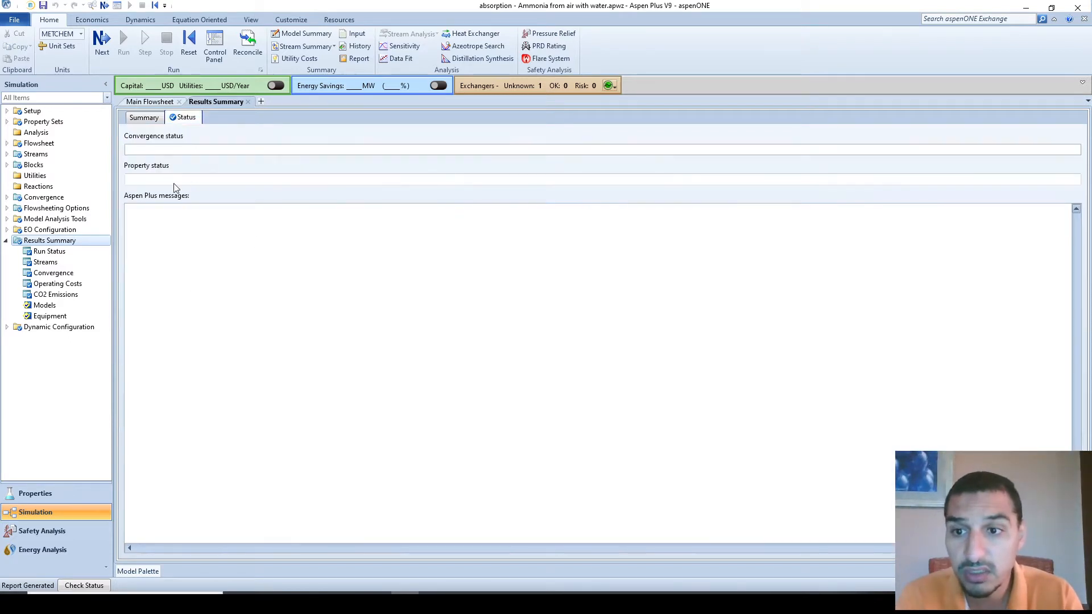
{"action": "left_click", "coordinate": [144, 122]}
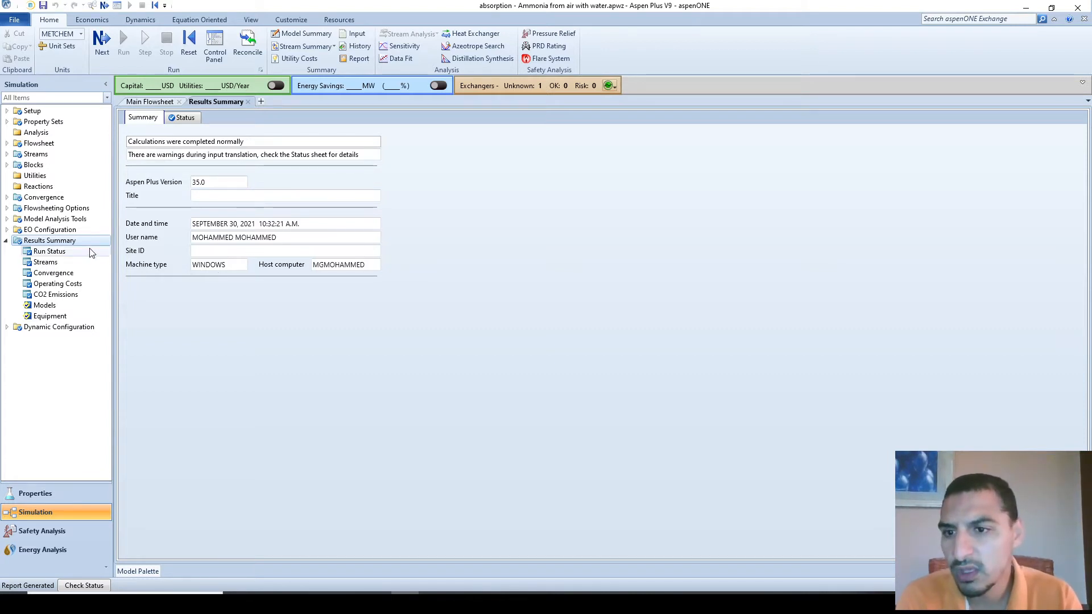
Open the results table for all streams and compare its streams and properties with the main flowsheet.
{"action": "left_click", "coordinate": [45, 253]}
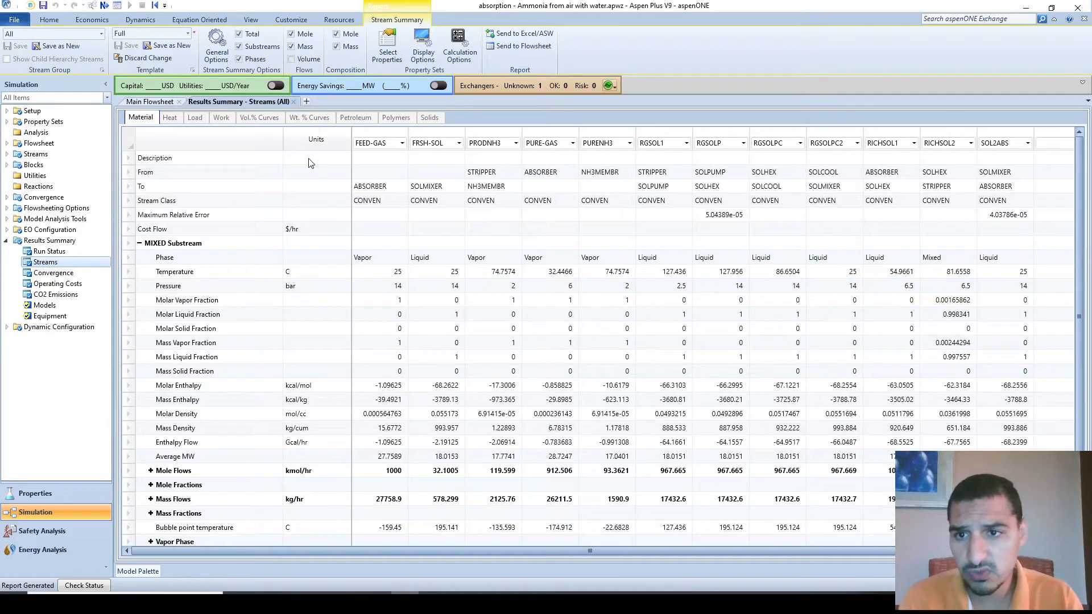
{"action": "left_click", "coordinate": [150, 101]}
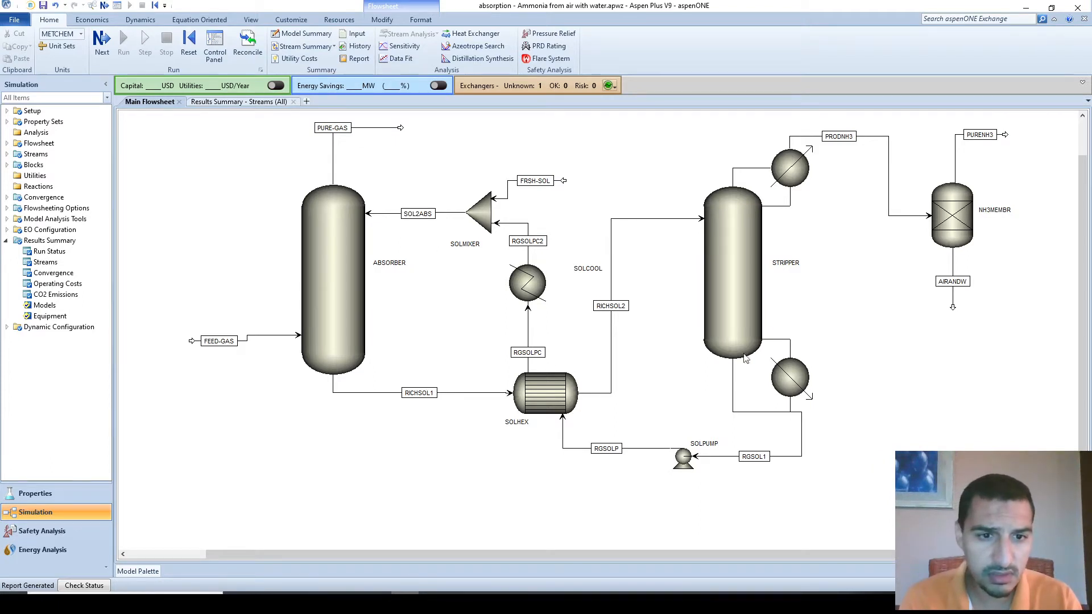
{"action": "left_click", "coordinate": [228, 103]}
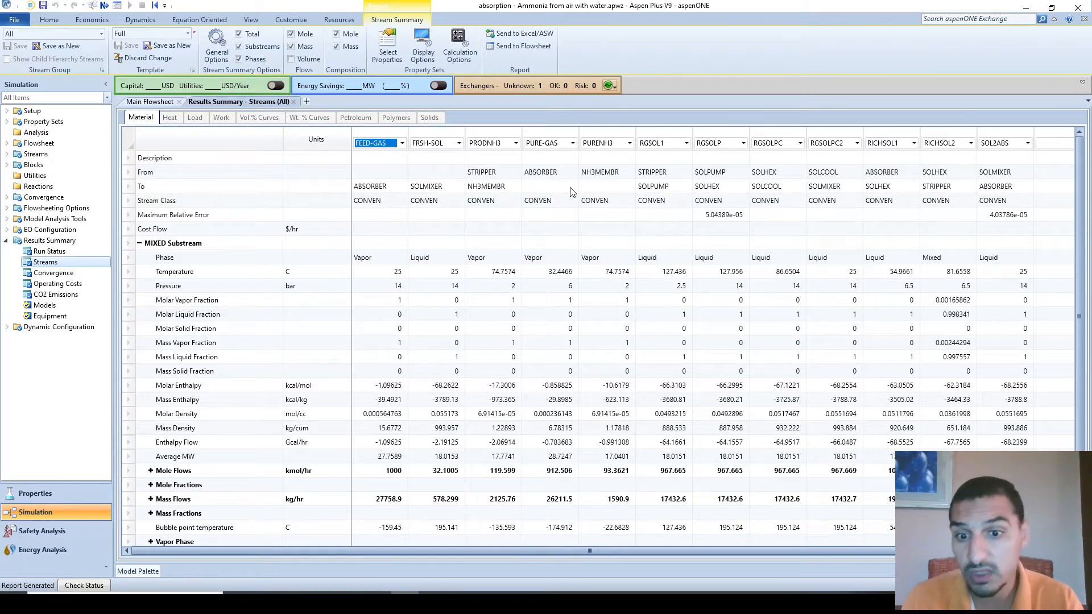
{"action": "scroll", "coordinate": [571, 192], "scroll_direction": "down", "scroll_amount": 1}
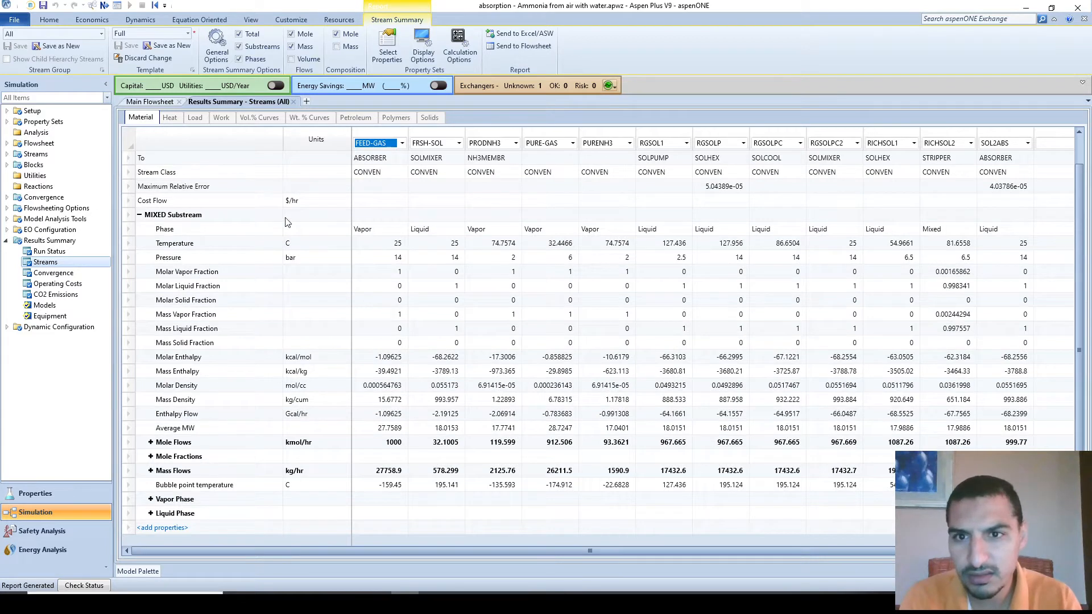
Hide mass flows in the stream table and exclude solid fraction, enthalpy and density from its template on both molar and mass bases.
{"action": "left_click", "coordinate": [291, 46]}
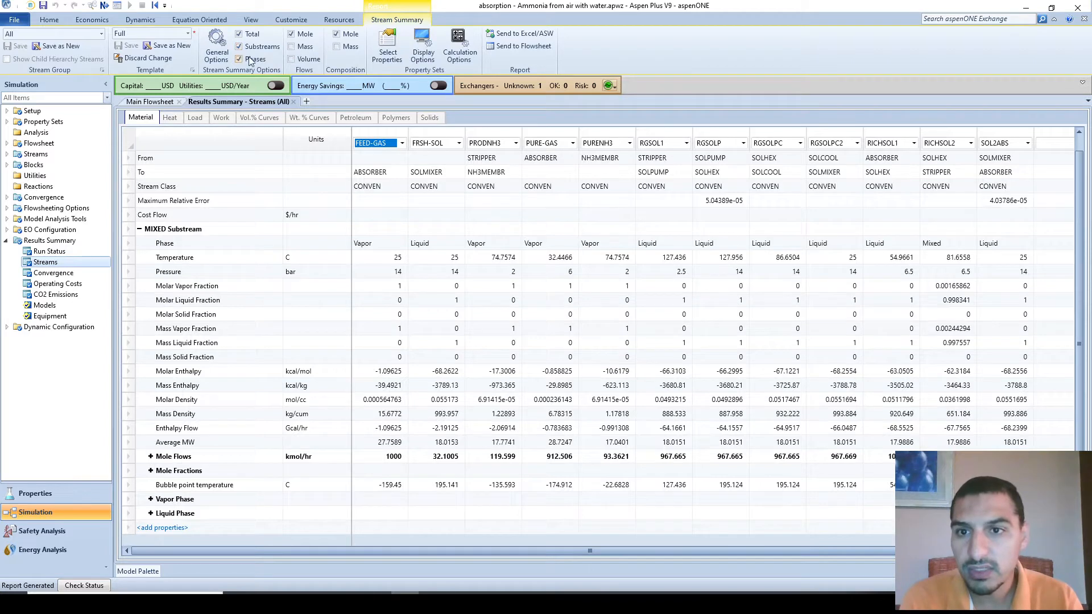
{"action": "left_click", "coordinate": [219, 40]}
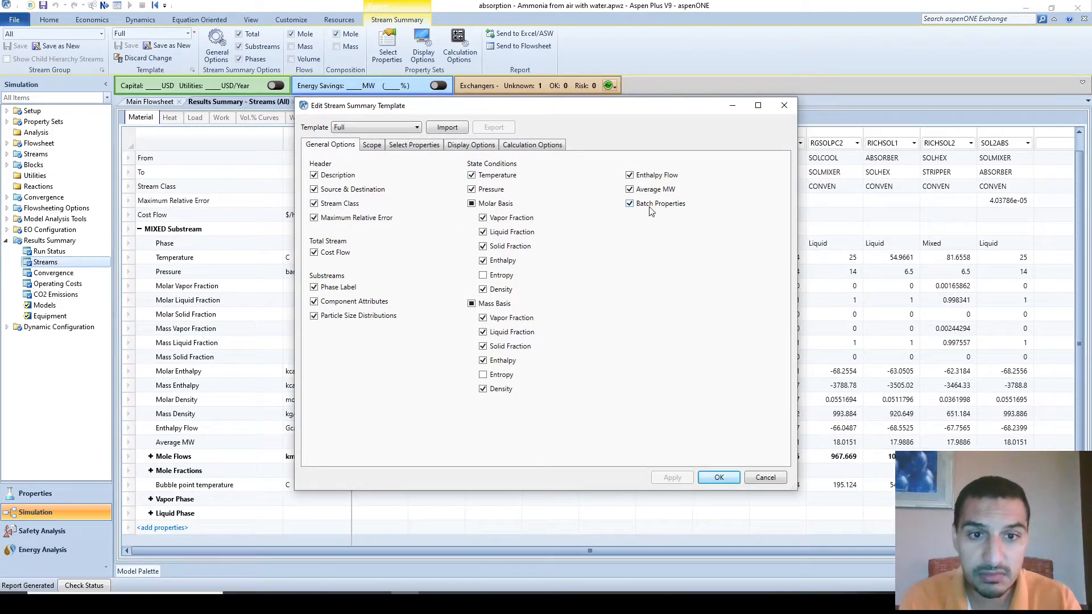
{"action": "left_click", "coordinate": [483, 361]}
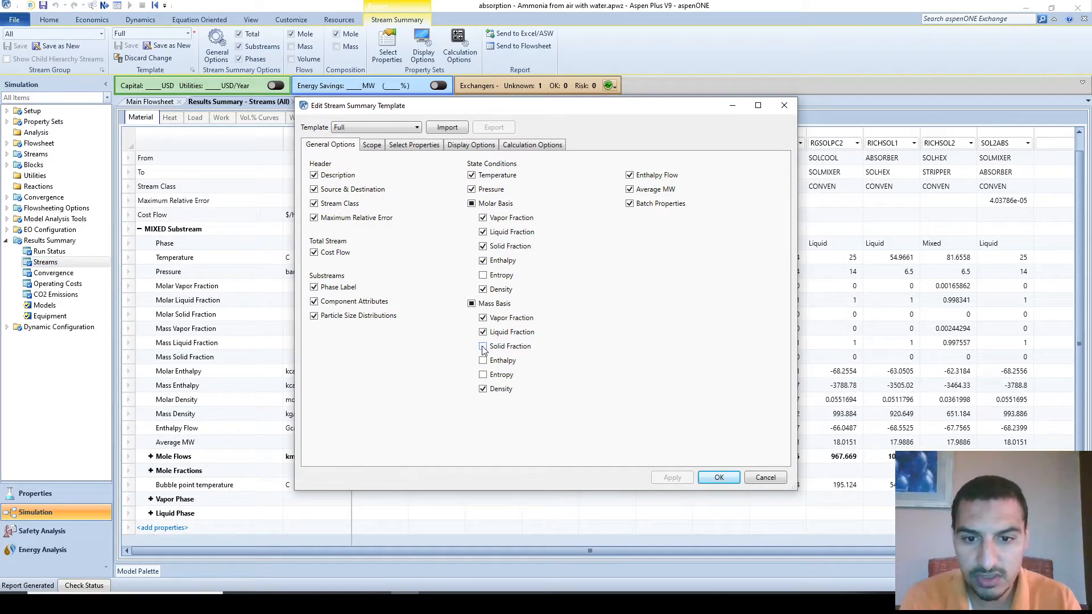
{"action": "left_click", "coordinate": [483, 390]}
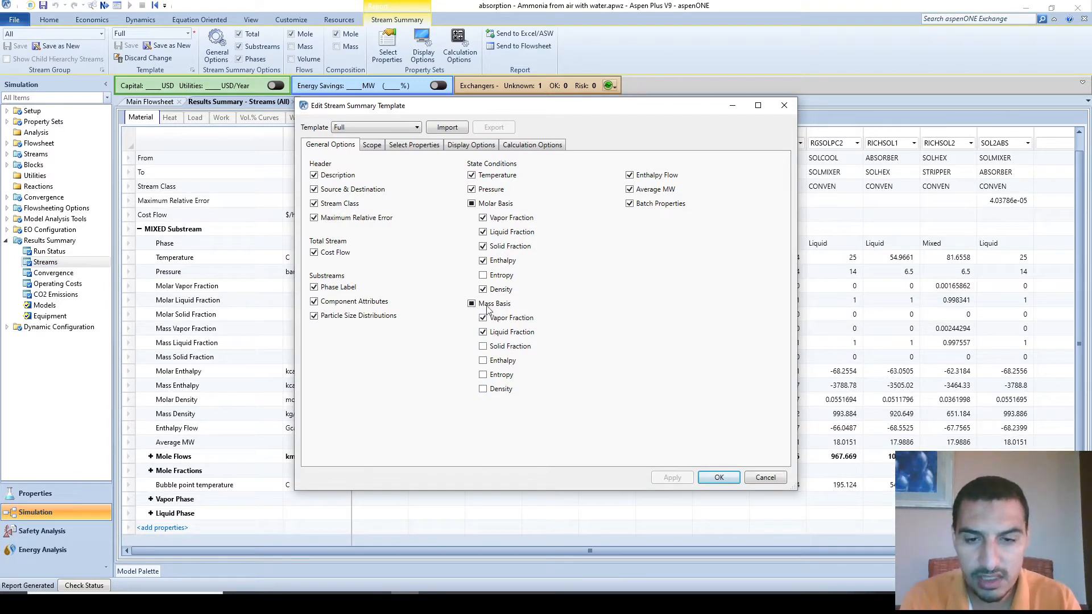
{"action": "left_click", "coordinate": [484, 261]}
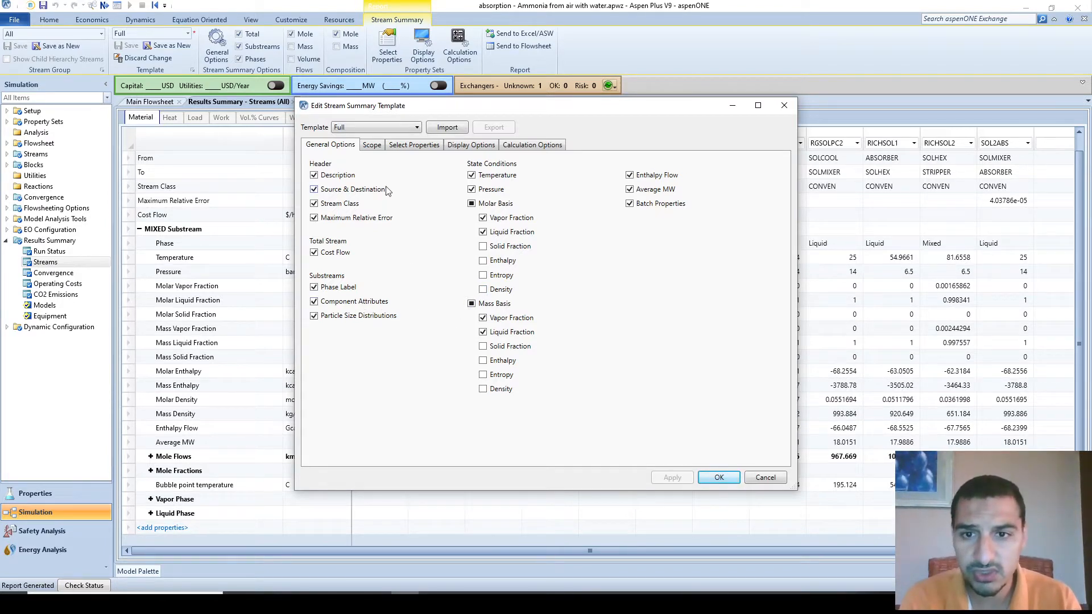
Review the template's scope, selected properties, display and calculation options, and apply the template changes to the stream table.
{"action": "left_click", "coordinate": [375, 149]}
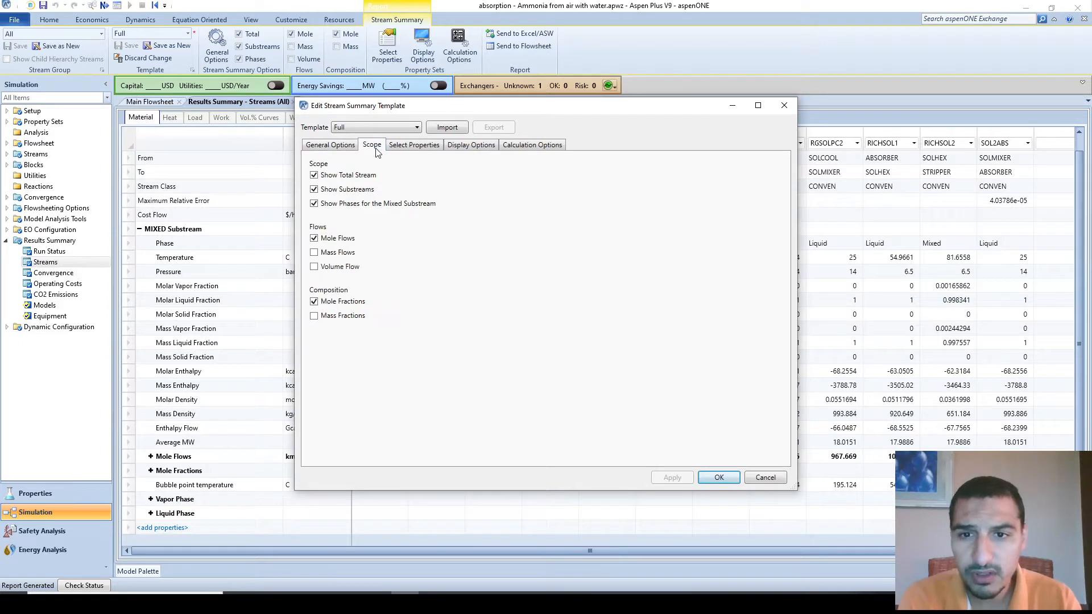
{"action": "left_click", "coordinate": [411, 147]}
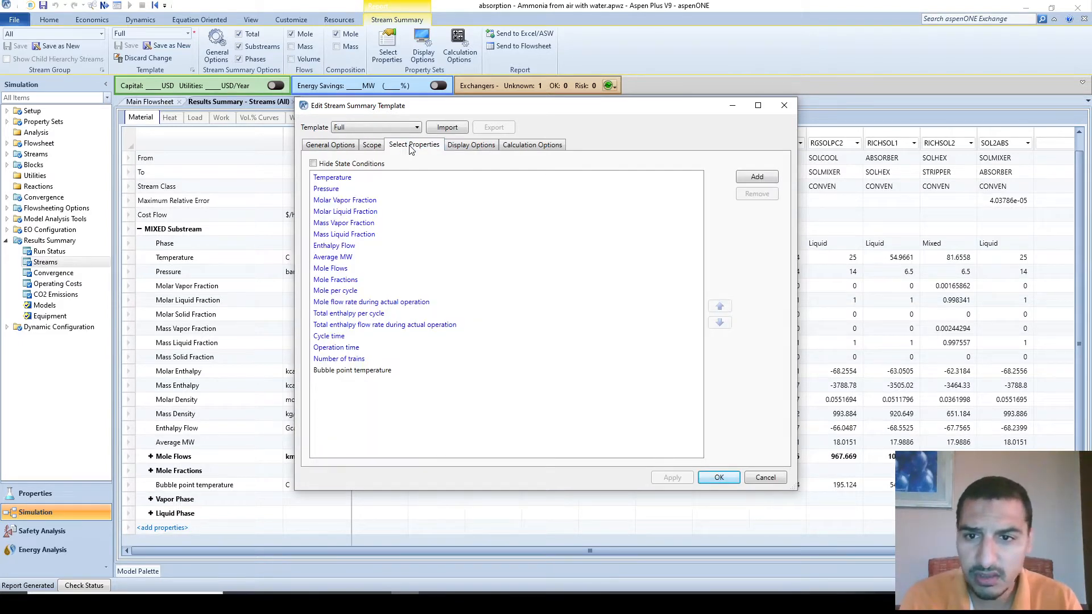
{"action": "left_click", "coordinate": [455, 149]}
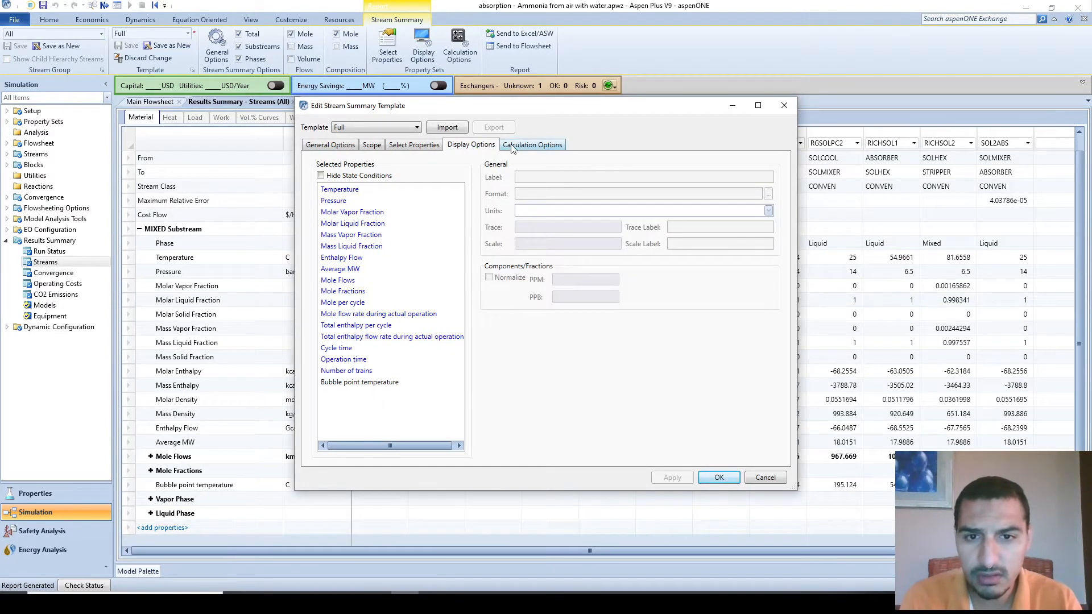
{"action": "left_click", "coordinate": [511, 147]}
{"action": "left_click", "coordinate": [472, 147]}
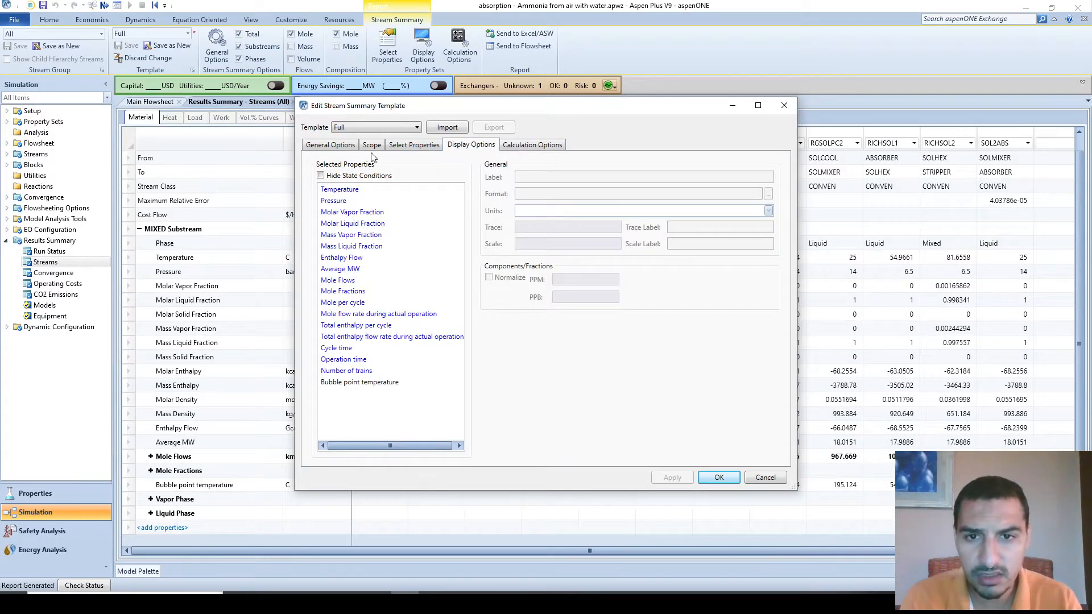
{"action": "left_click", "coordinate": [316, 147]}
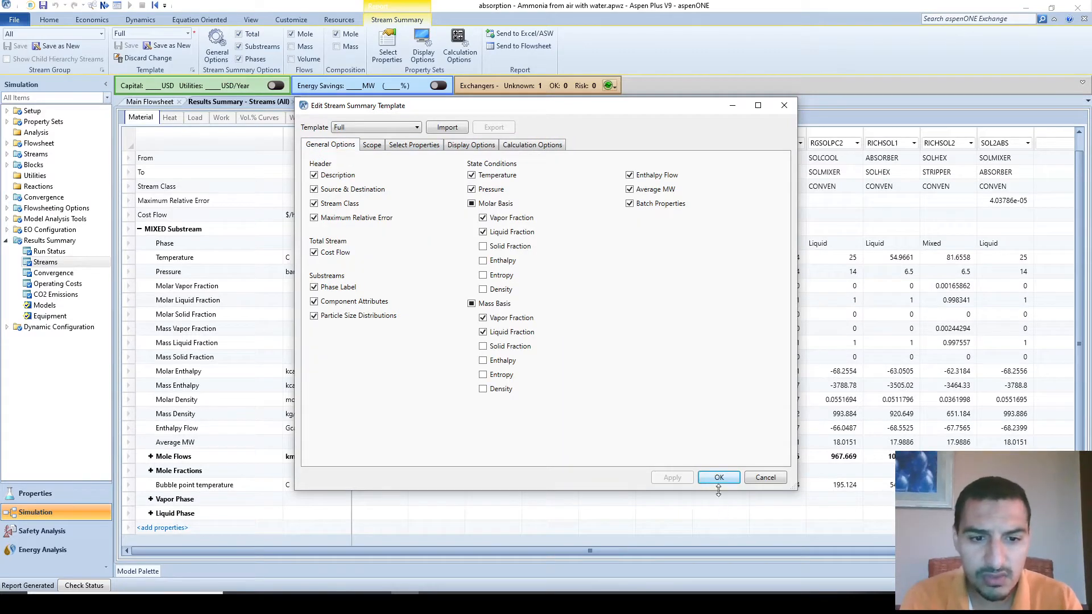
{"action": "left_click", "coordinate": [718, 481]}
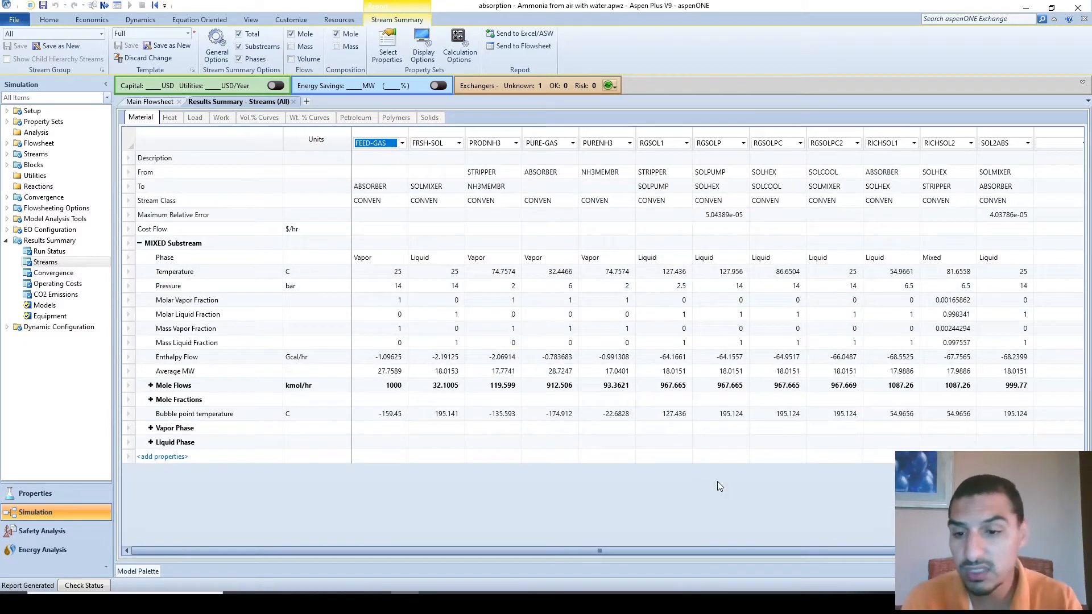
Expand the mole flows and mole fractions in the stream table to list the individual components.
{"action": "left_click", "coordinate": [151, 385]}
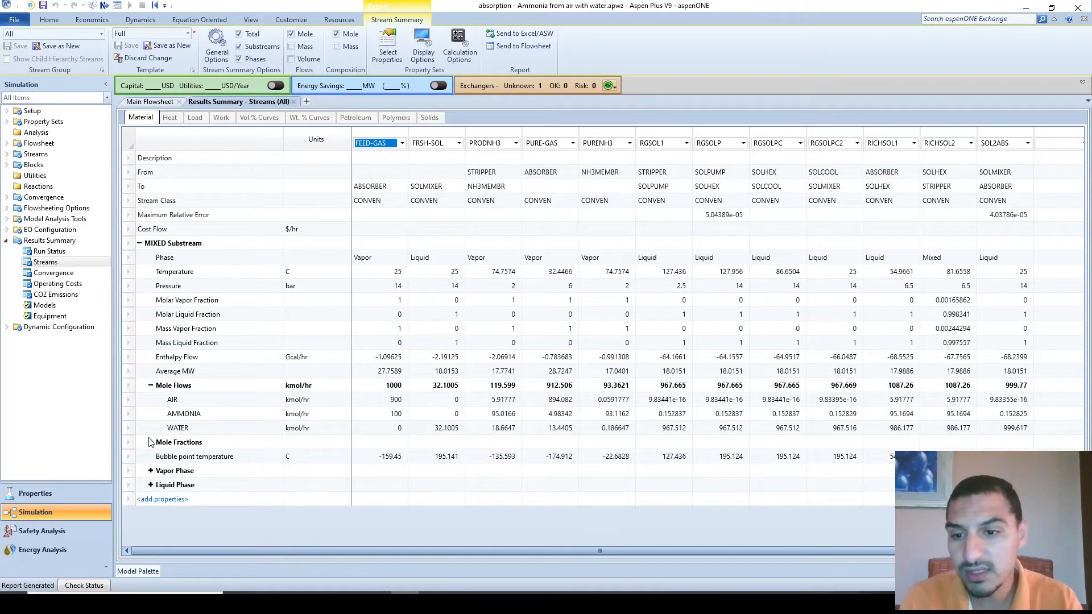
{"action": "left_click", "coordinate": [150, 442]}
{"action": "left_click", "coordinate": [151, 443]}
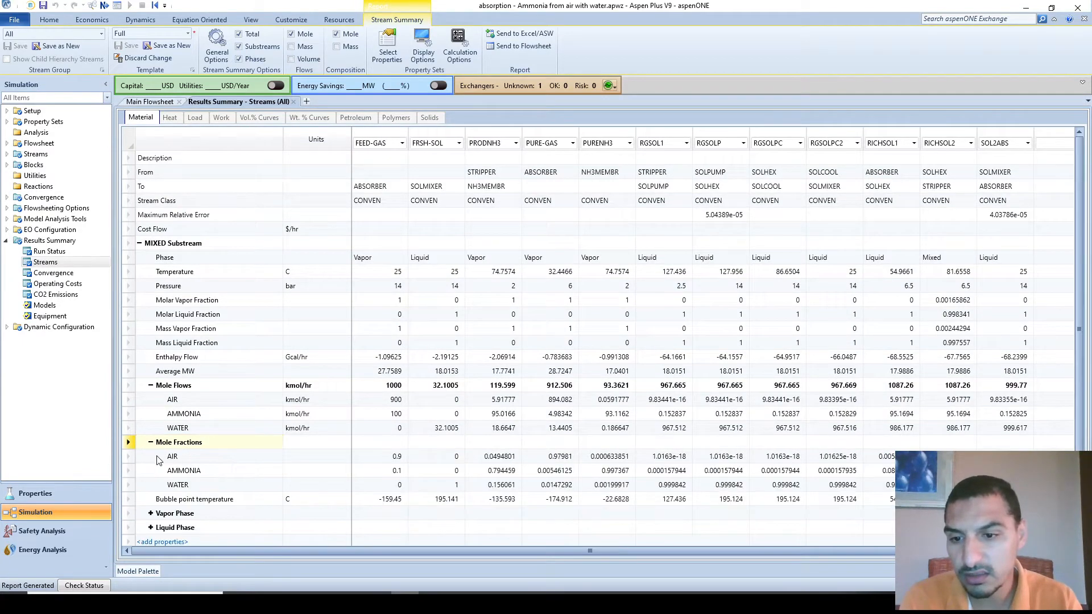
{"action": "mouse_move", "coordinate": [439, 484]}
{"action": "left_mouse_down"}
{"action": "mouse_move", "coordinate": [413, 307]}
{"action": "mouse_move", "coordinate": [393, 314]}
{"action": "left_mouse_up"}
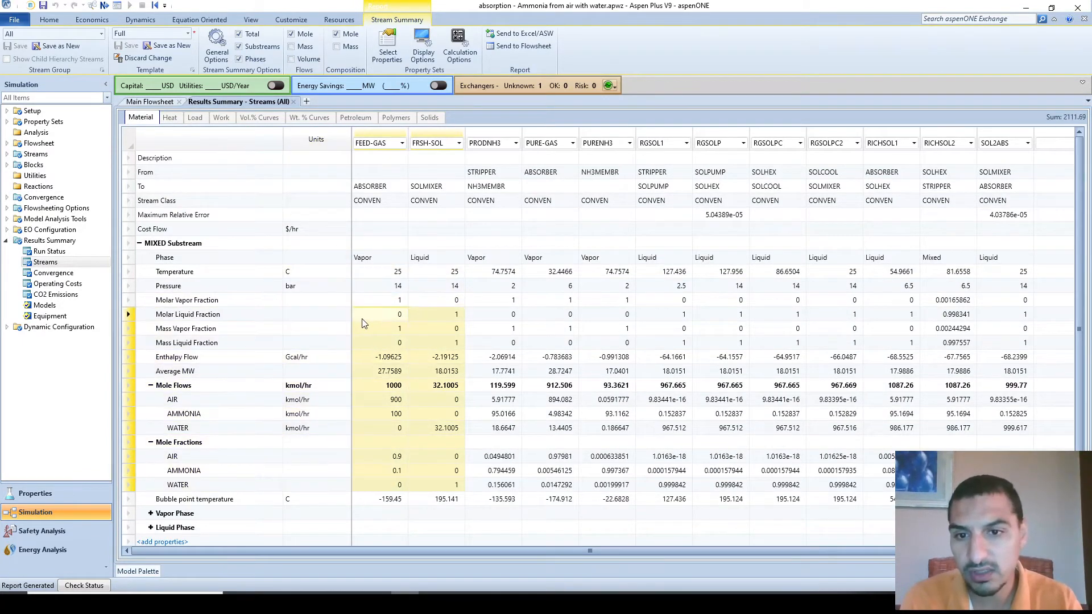
{"action": "left_click", "coordinate": [222, 286]}
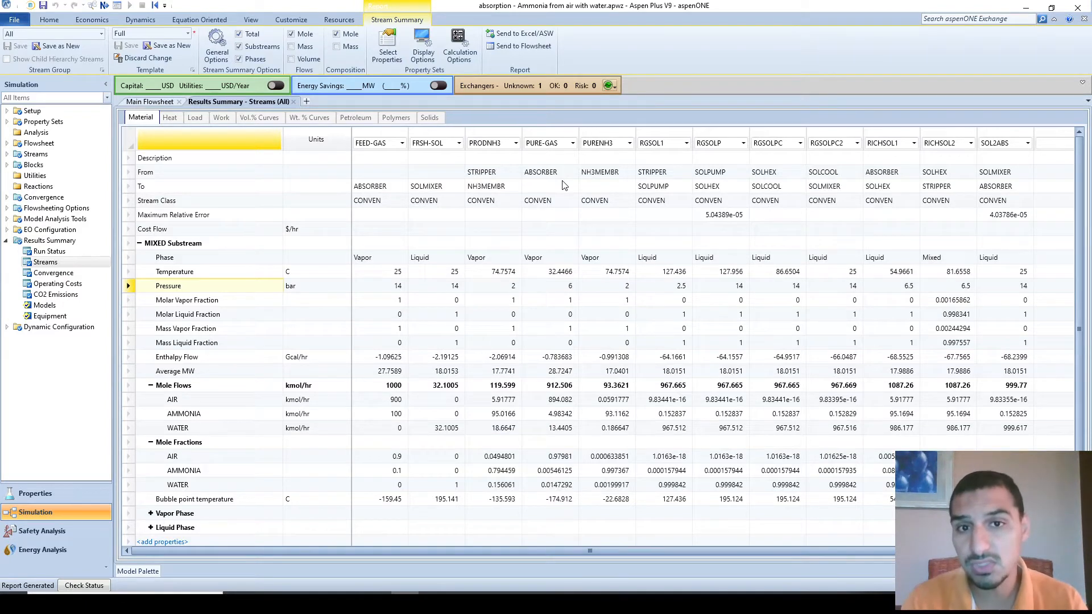
Send the stream table to the main flowsheet and place it just below the process diagram.
{"action": "left_click", "coordinate": [525, 49]}
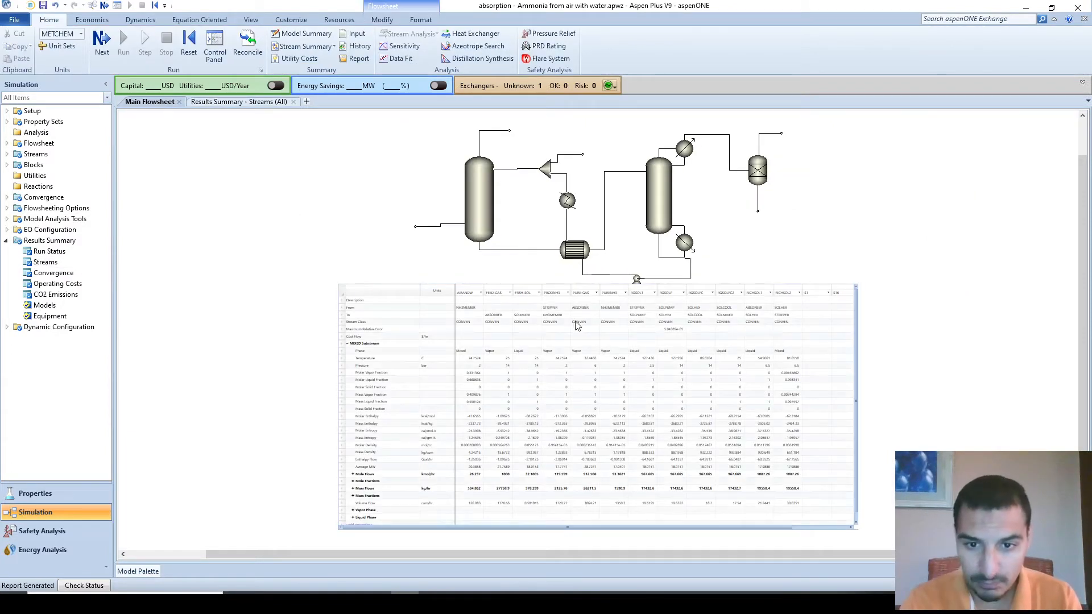
{"action": "left_click", "coordinate": [527, 312]}
{"action": "left_click_drag", "start_coordinate": [527, 312], "coordinate": [534, 323]}
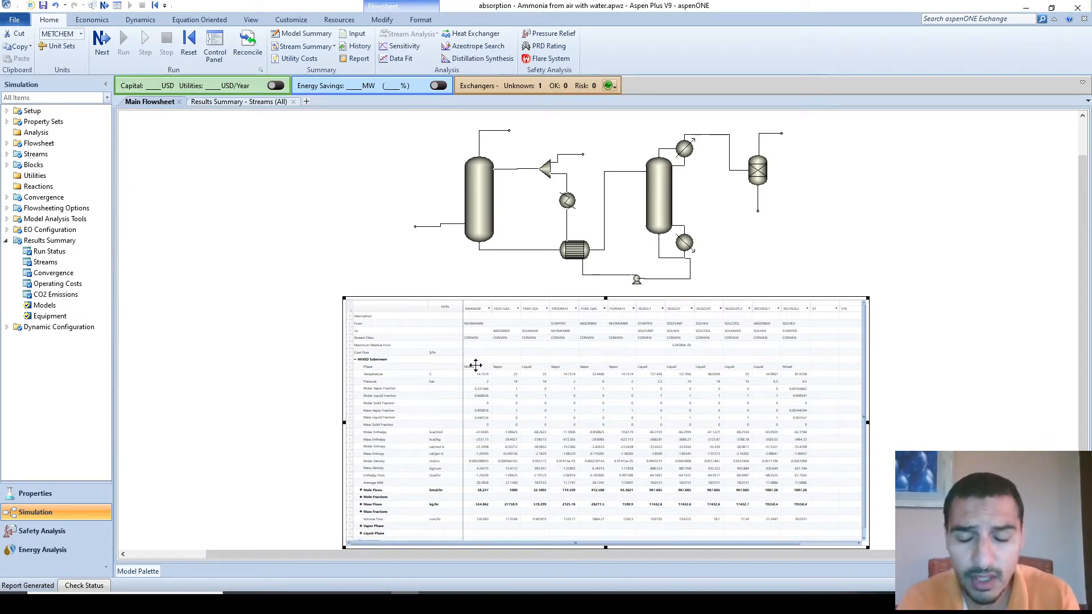
{"action": "right_click", "coordinate": [555, 284]}
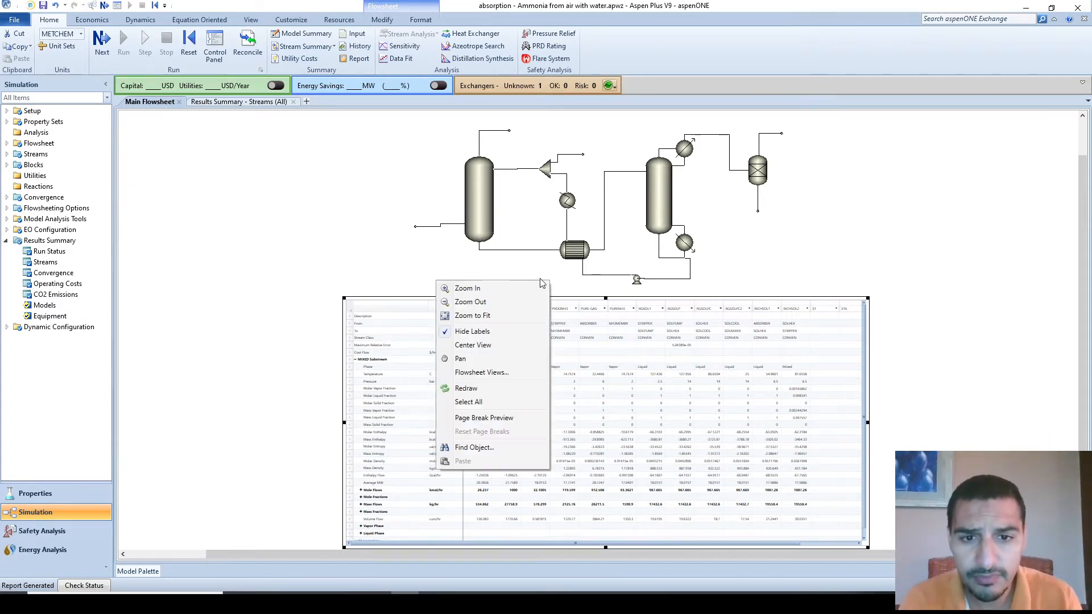
{"action": "left_click", "coordinate": [367, 253]}
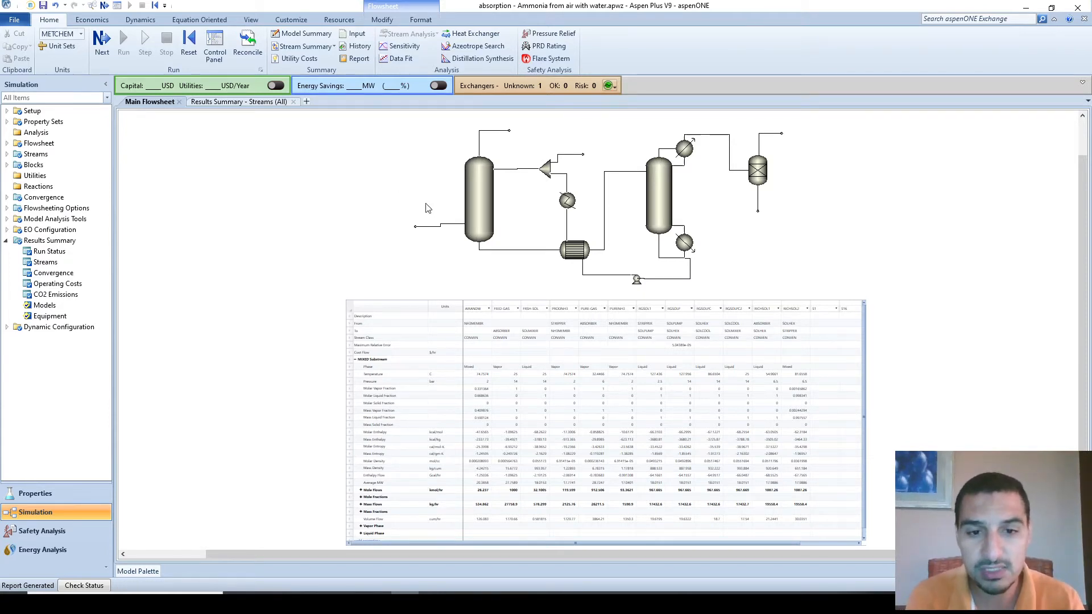
Inspect the stream table on the main flowsheet and delete it.
{"action": "scroll", "coordinate": [427, 208], "scroll_direction": "up", "scroll_amount": 5}
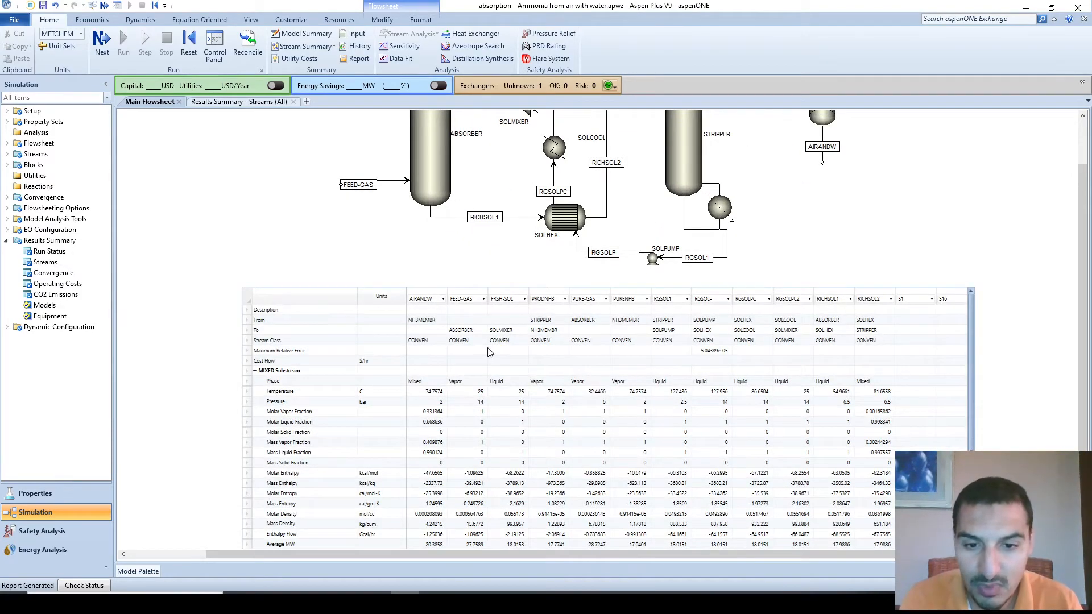
{"action": "scroll", "coordinate": [488, 353], "scroll_direction": "down", "scroll_amount": 1}
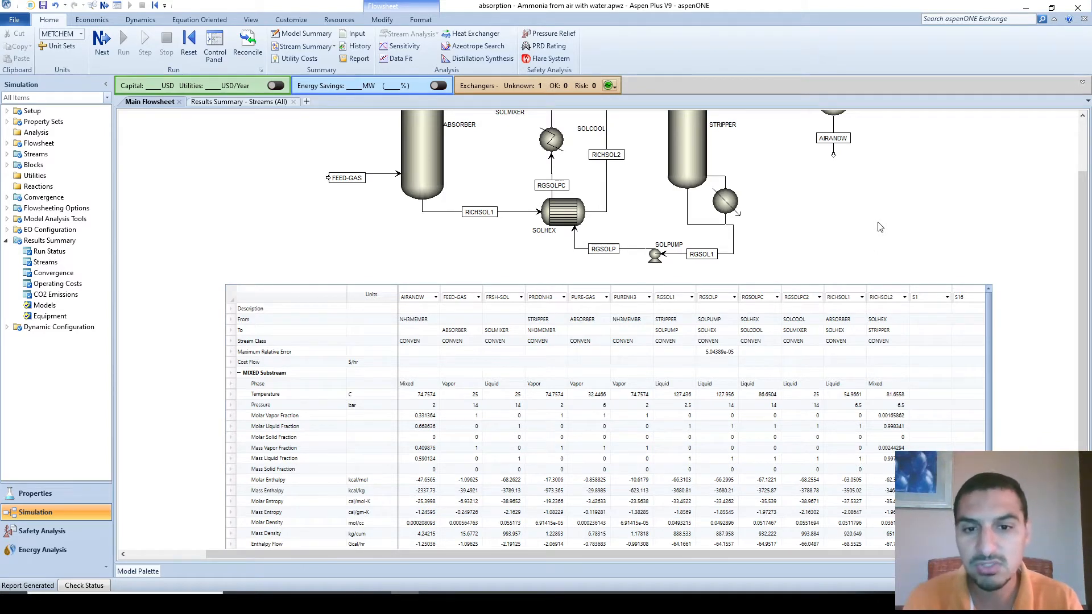
{"action": "left_click", "coordinate": [677, 307]}
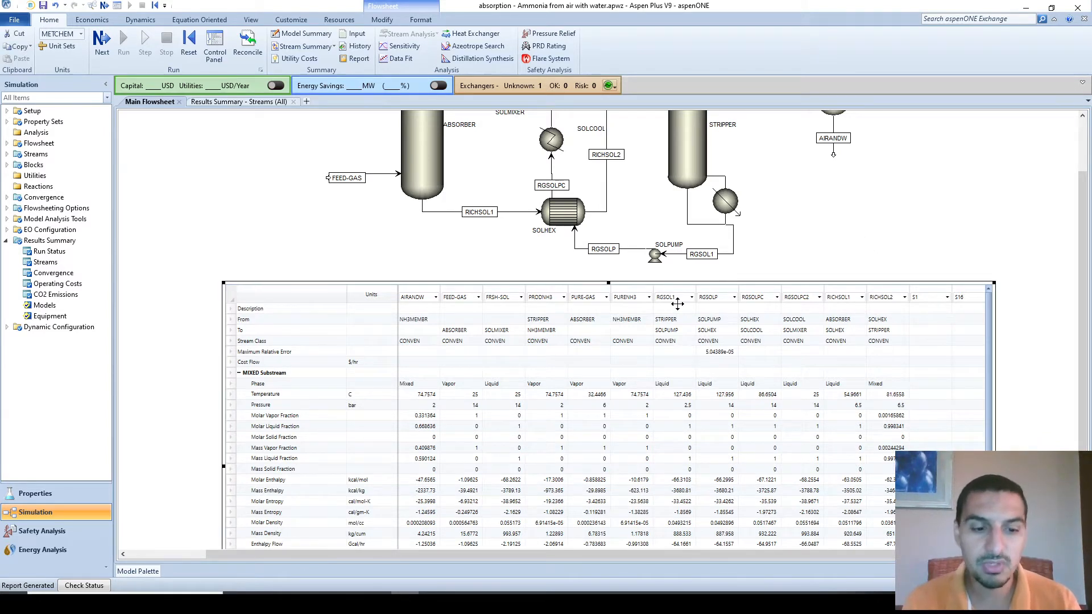
{"action": "key", "text": "Delete"}
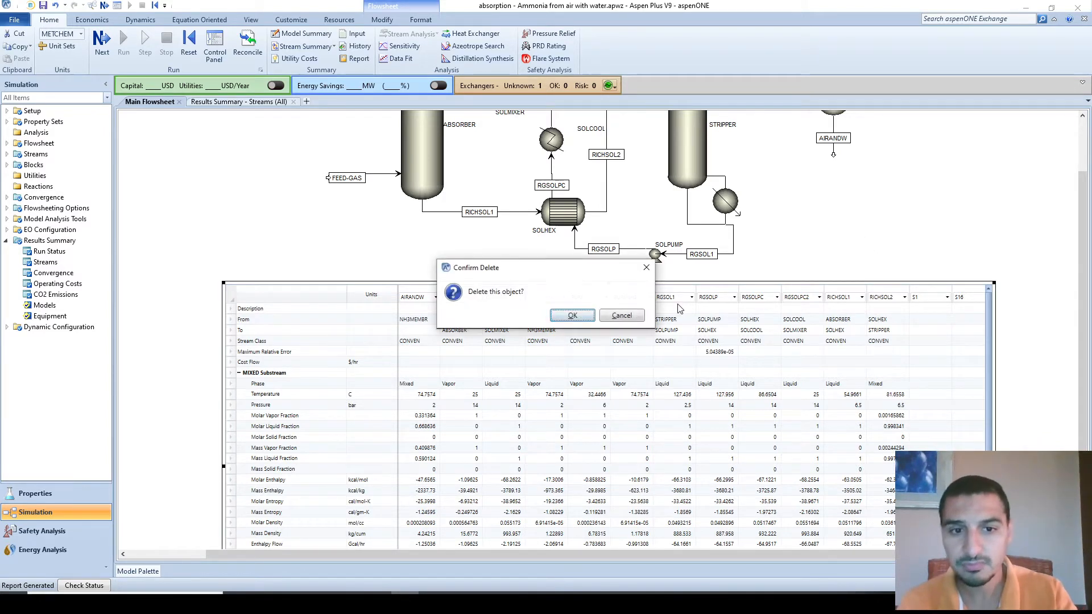
{"action": "left_click", "coordinate": [572, 317]}
Display the temperature of every stream on the main flowsheet.
{"action": "scroll", "coordinate": [768, 391], "scroll_direction": "up", "scroll_amount": 5}
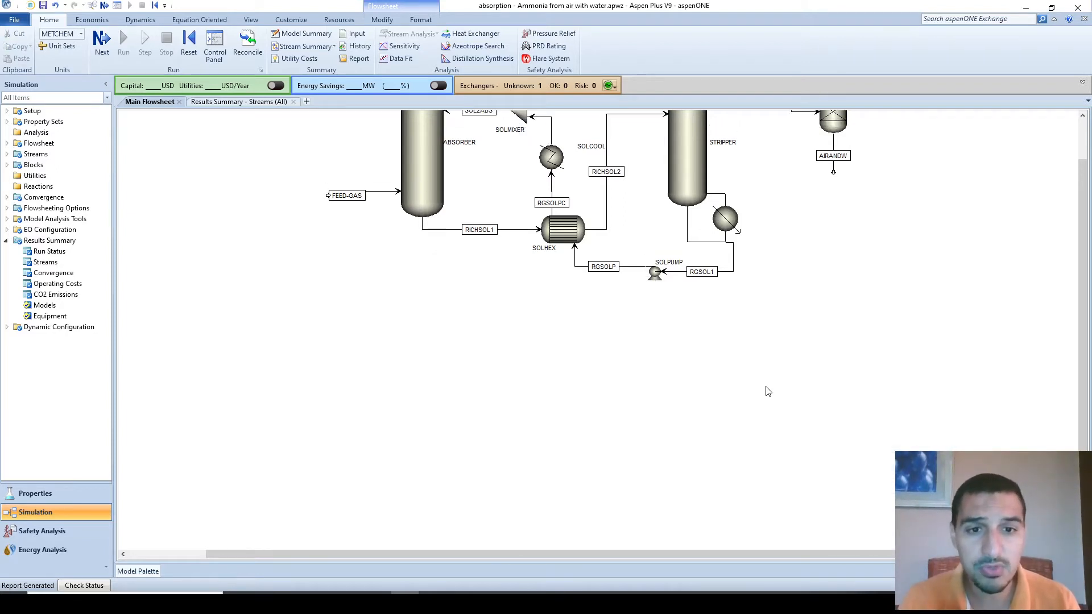
{"action": "scroll", "coordinate": [768, 391], "scroll_direction": "up", "scroll_amount": 1}
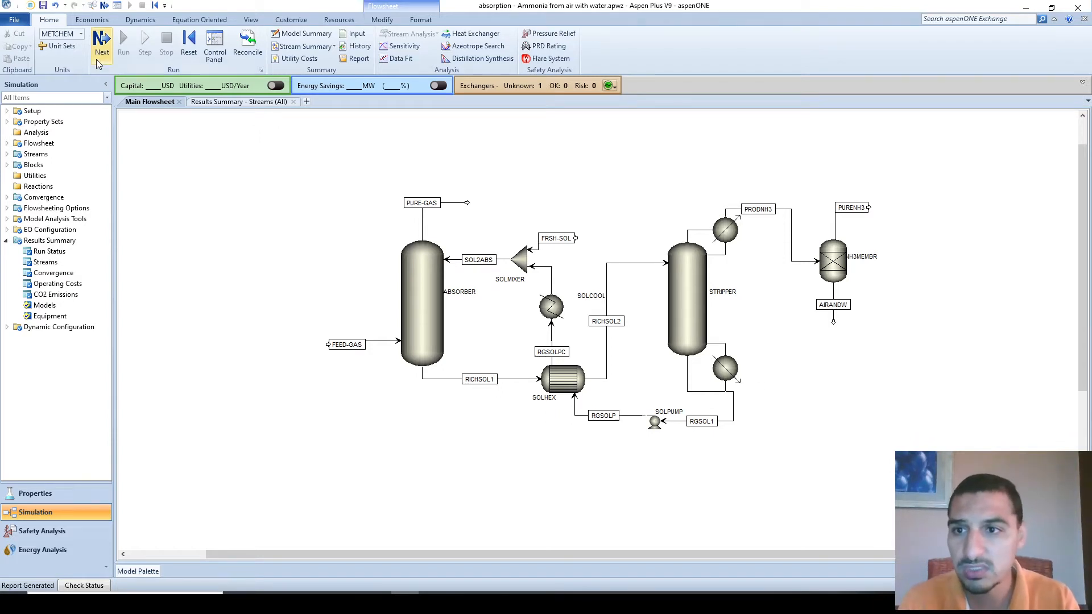
{"action": "left_click", "coordinate": [91, 19]}
{"action": "left_click", "coordinate": [49, 19]}
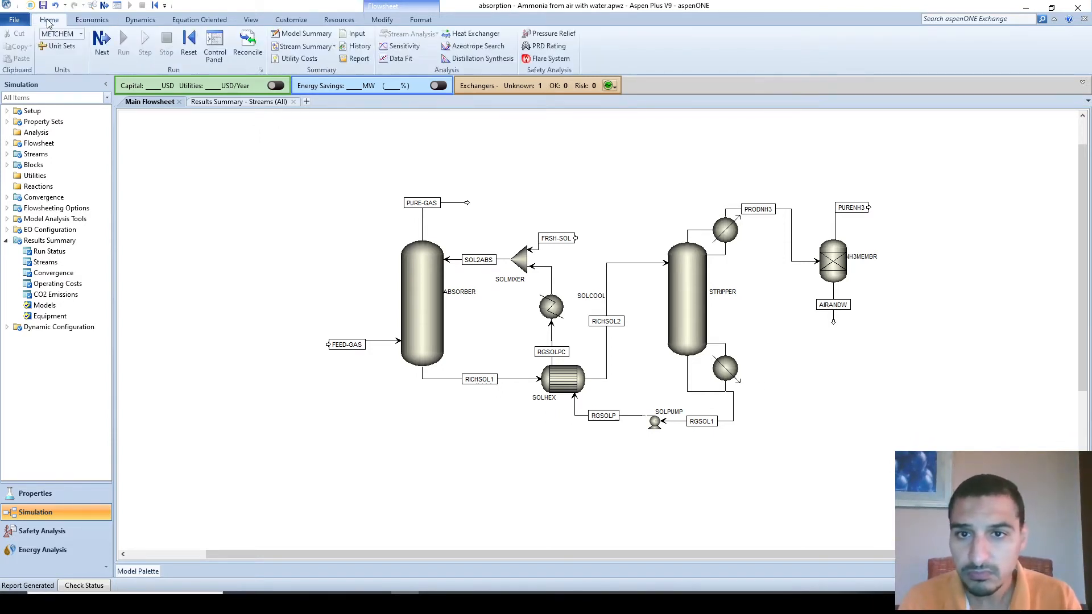
{"action": "left_click", "coordinate": [384, 19]}
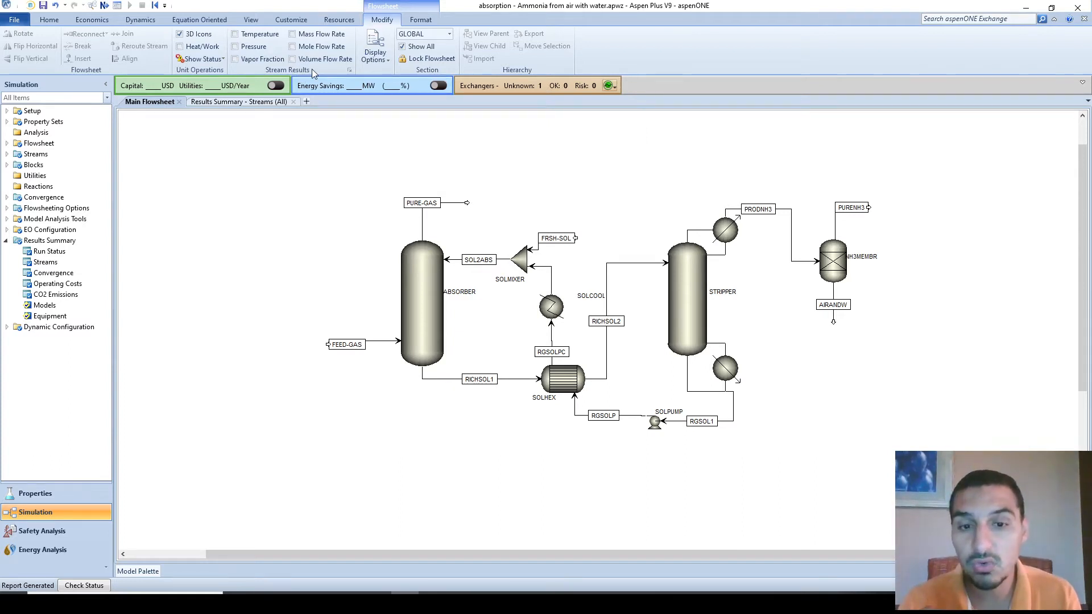
{"action": "left_click", "coordinate": [235, 34]}
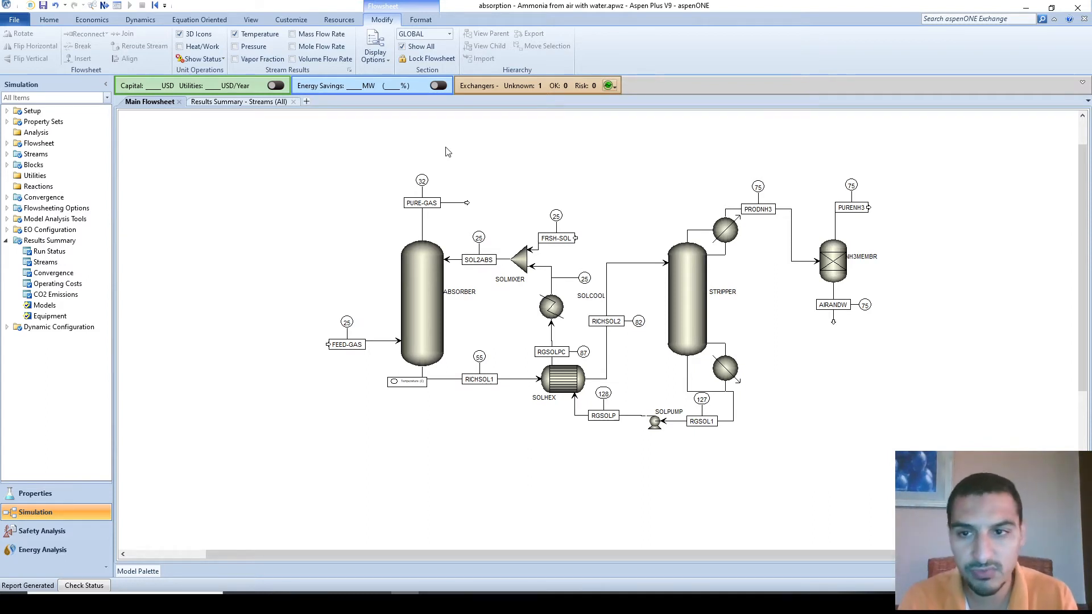
Display every stream's pressure and mole flow rate on the main flowsheet, and move the results legend below the feed gas stream.
{"action": "left_click", "coordinate": [253, 48]}
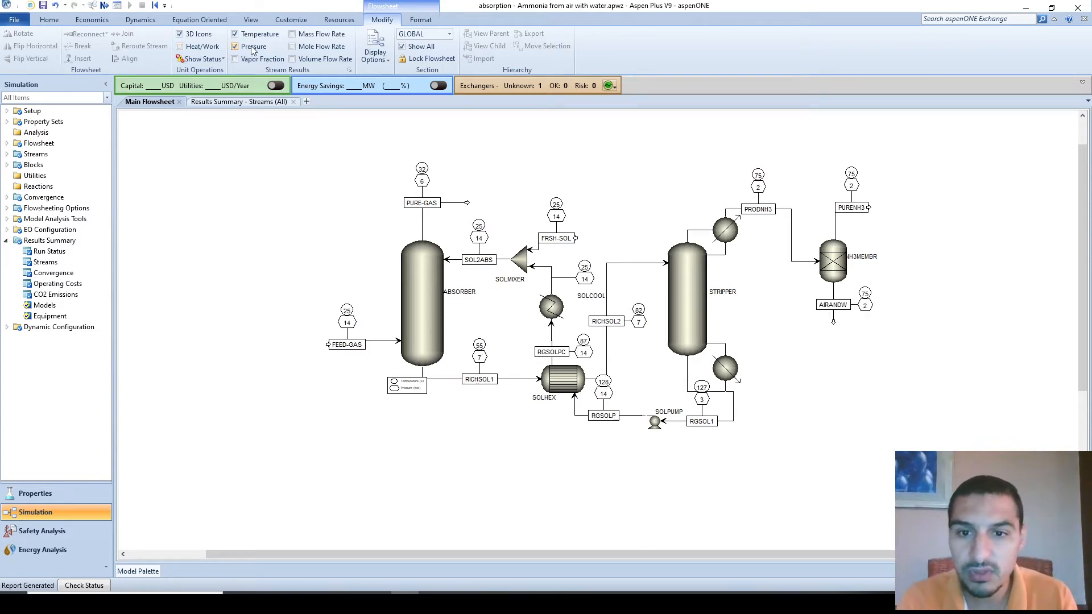
{"action": "left_click_drag", "start_coordinate": [398, 392], "coordinate": [323, 439]}
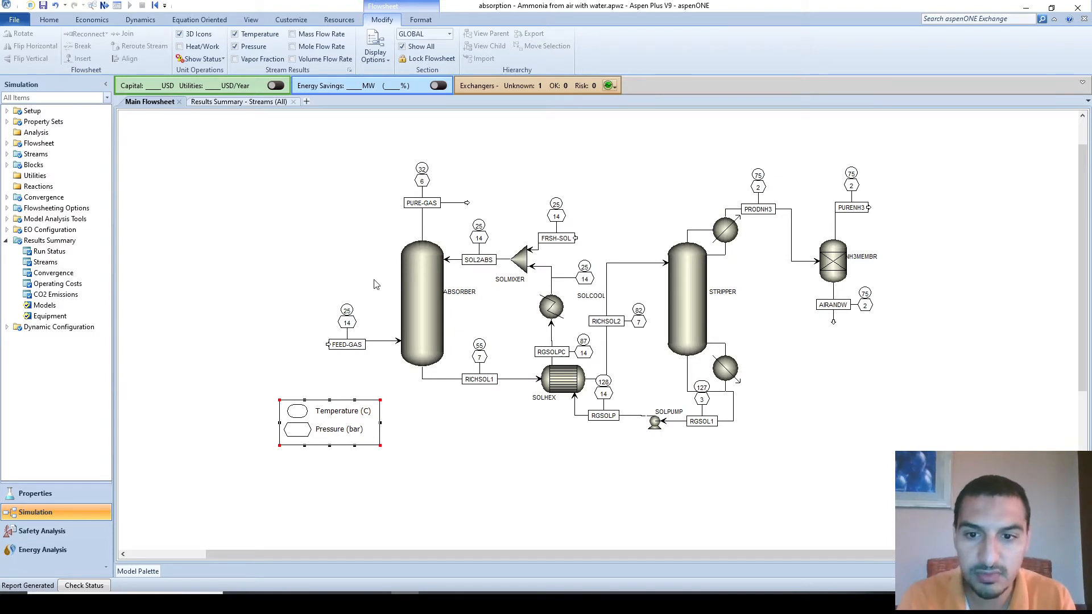
{"action": "left_click", "coordinate": [293, 48]}
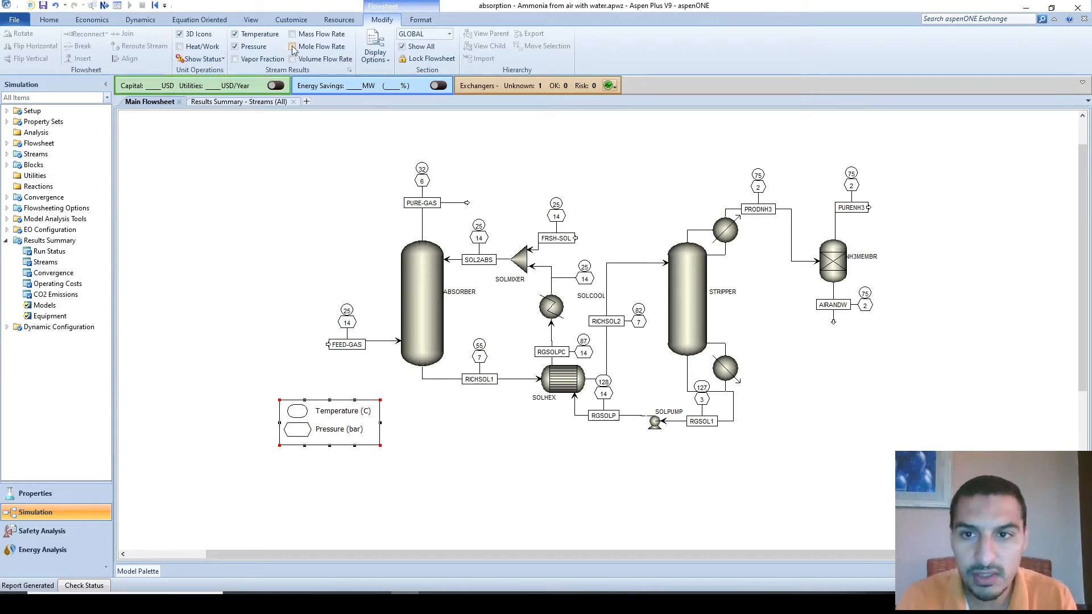
{"action": "left_click", "coordinate": [487, 452]}
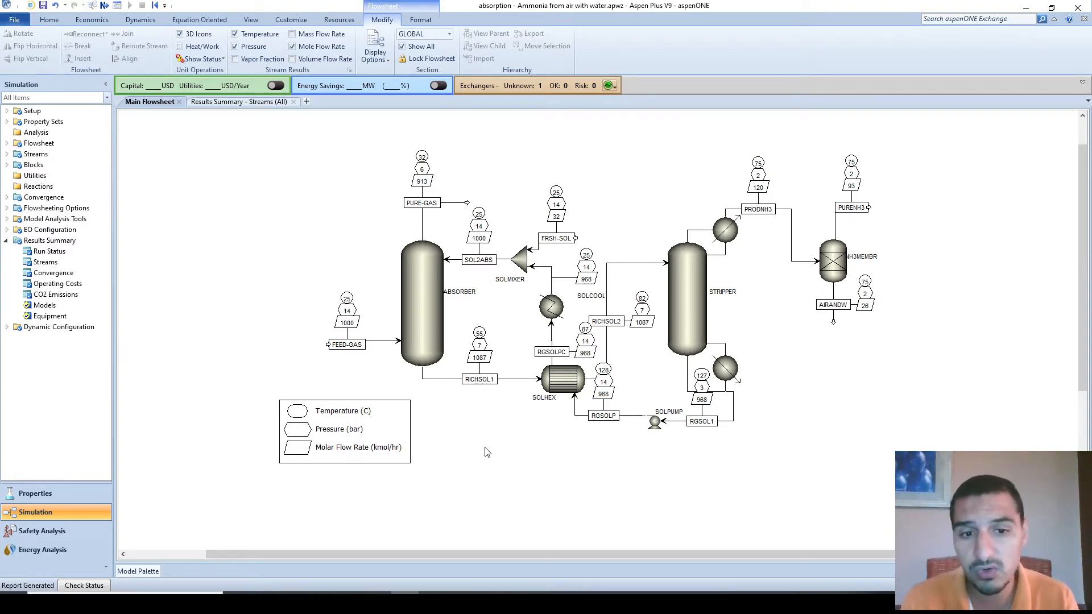
{"action": "scroll", "coordinate": [486, 452], "scroll_direction": "up", "scroll_amount": 2}
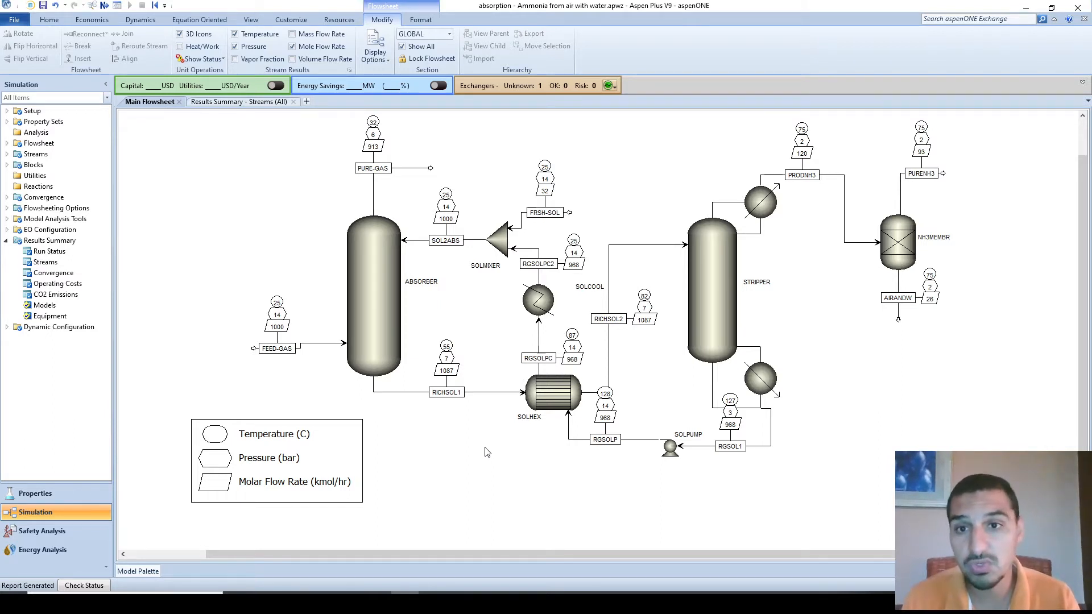
Hide the pressure, temperature and mole flow rate of all streams on the main flowsheet.
{"action": "left_click", "coordinate": [235, 47]}
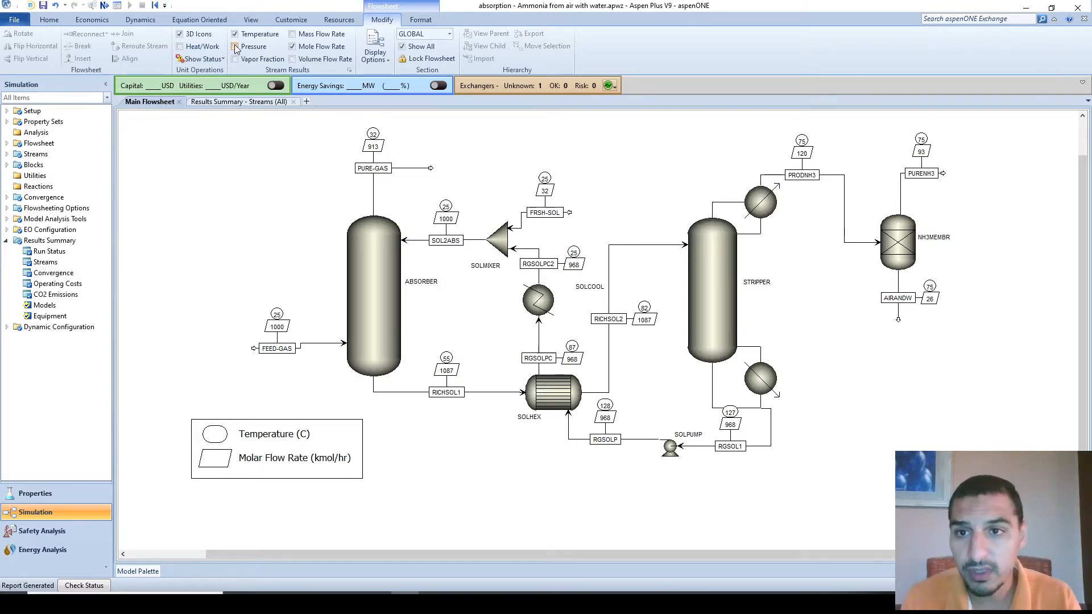
{"action": "left_click", "coordinate": [235, 34]}
{"action": "left_click", "coordinate": [292, 47]}
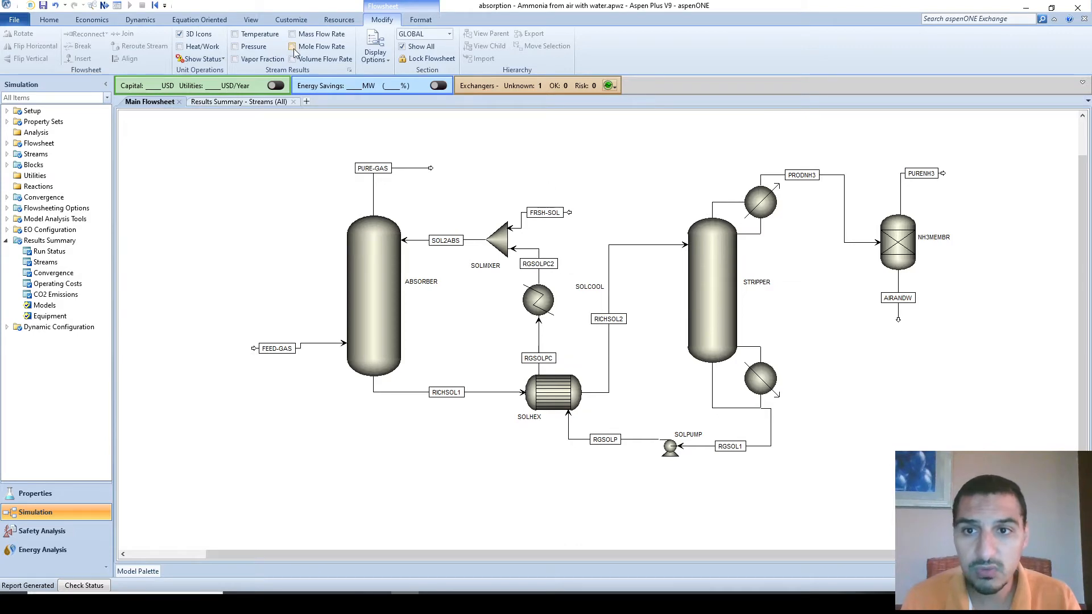
Start exporting the stream results to Excel and expand the Material table to list its individual streams.
{"action": "left_click", "coordinate": [265, 106]}
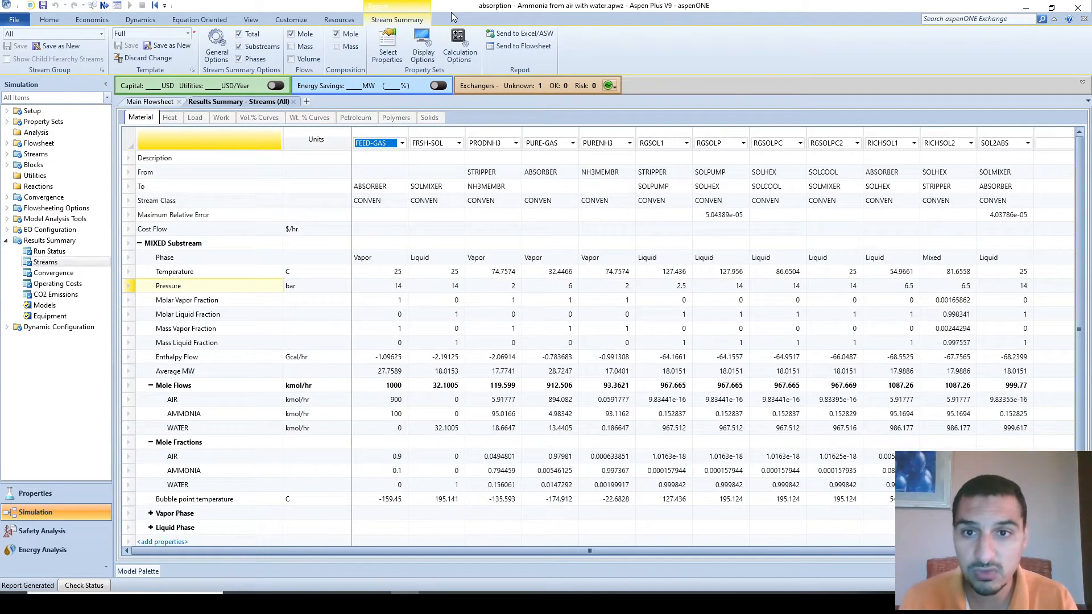
{"action": "left_click", "coordinate": [516, 36]}
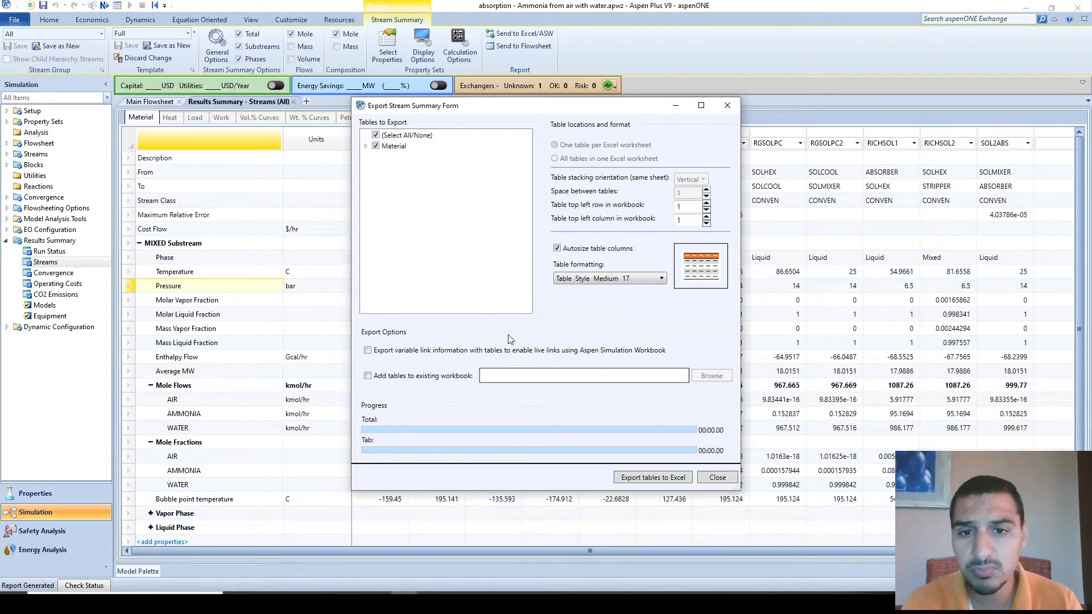
{"action": "left_click", "coordinate": [366, 146]}
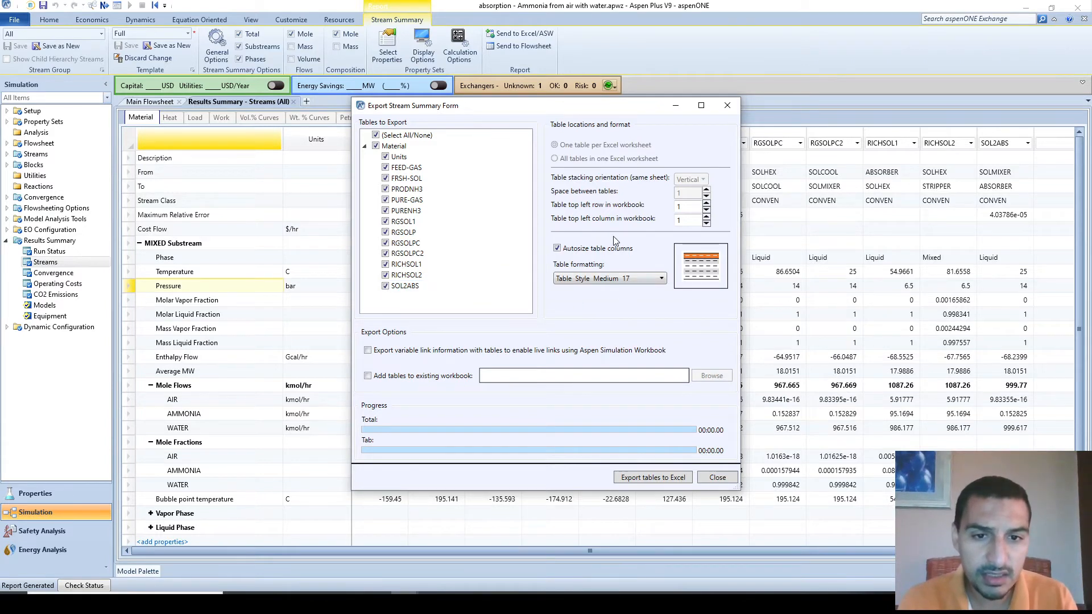
Set the formatting of the exported tables to Table Style Dark 9.
{"action": "left_click", "coordinate": [606, 279]}
{"action": "scroll", "coordinate": [614, 307], "scroll_direction": "down", "scroll_amount": 2}
{"action": "left_click", "coordinate": [617, 315]}
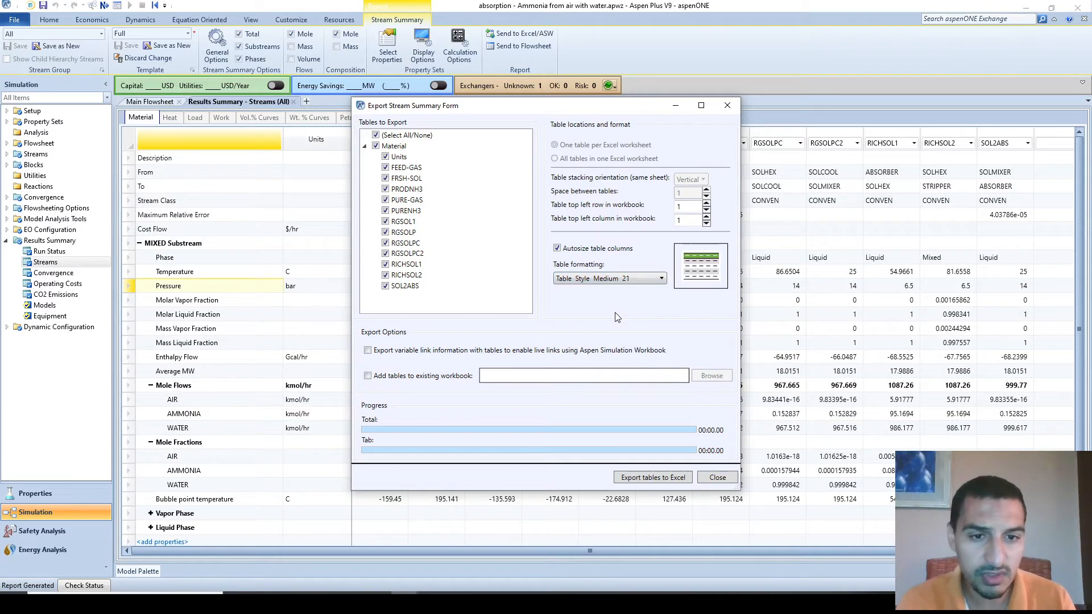
{"action": "key", "text": "Down"}
{"action": "key", "text": "Down"}
{"action": "key", "text": "Down"}
{"action": "key", "text": "Down"}
{"action": "key", "text": "Down"}
{"action": "key", "text": "Down"}
{"action": "key", "text": "Down"}
{"action": "key", "text": "Down"}
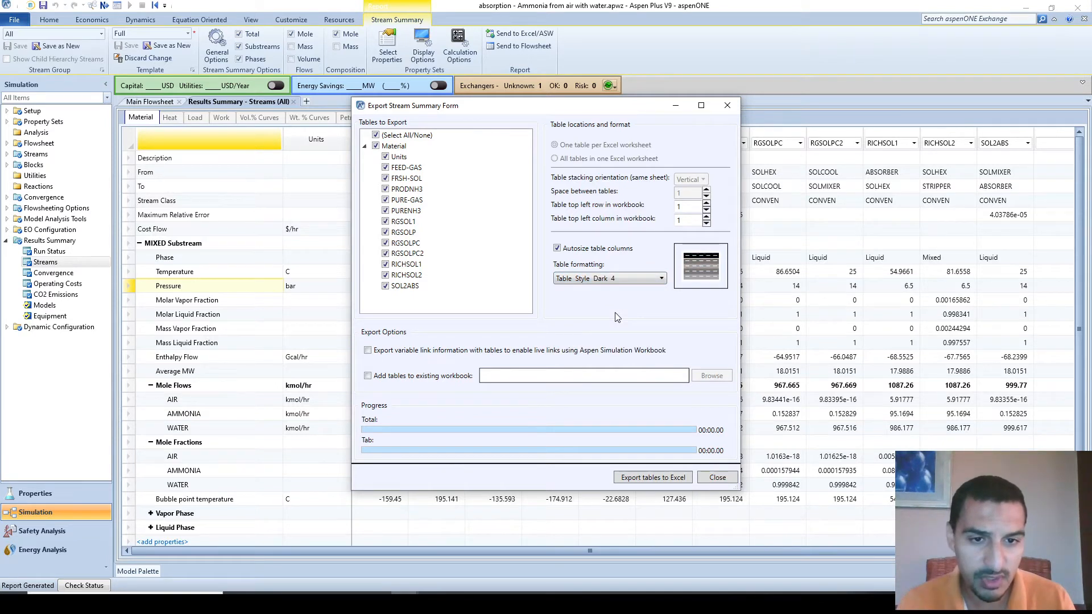
{"action": "key", "text": "Down"}
{"action": "key", "text": "Down"}
{"action": "key", "text": "Down"}
{"action": "key", "text": "Down"}
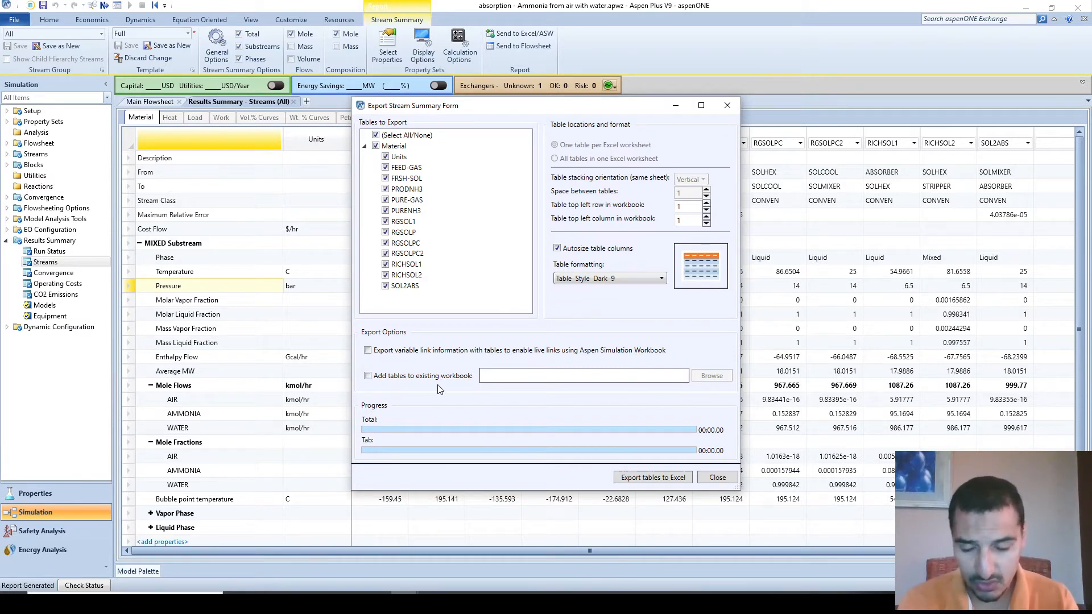
Export the stream tables to an Excel workbook named "Absorption 2" and have the file opened.
{"action": "left_click", "coordinate": [659, 480]}
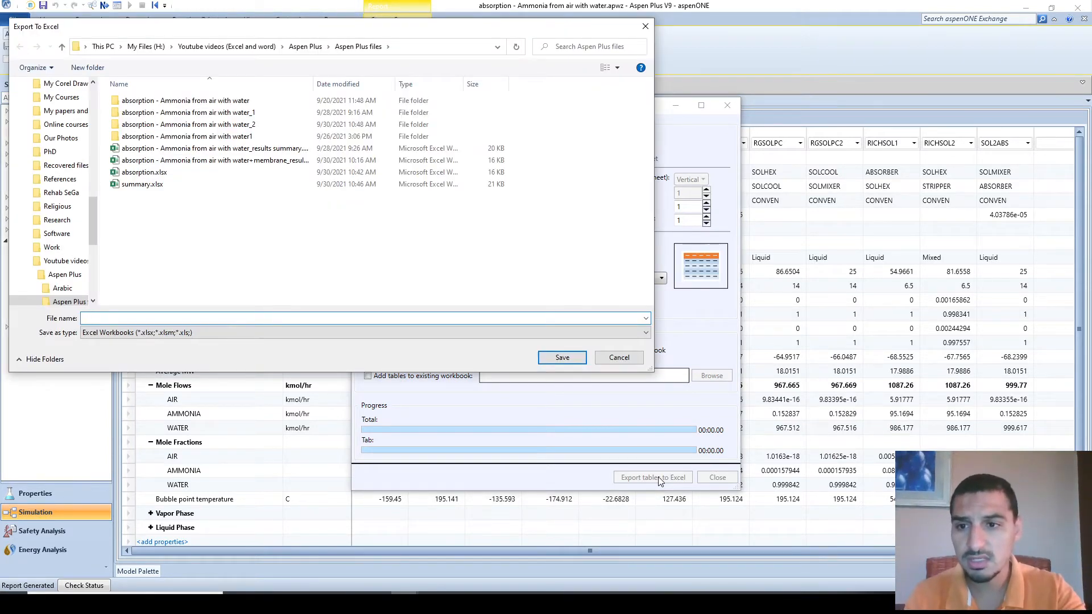
{"action": "type", "text": "Absorption "}
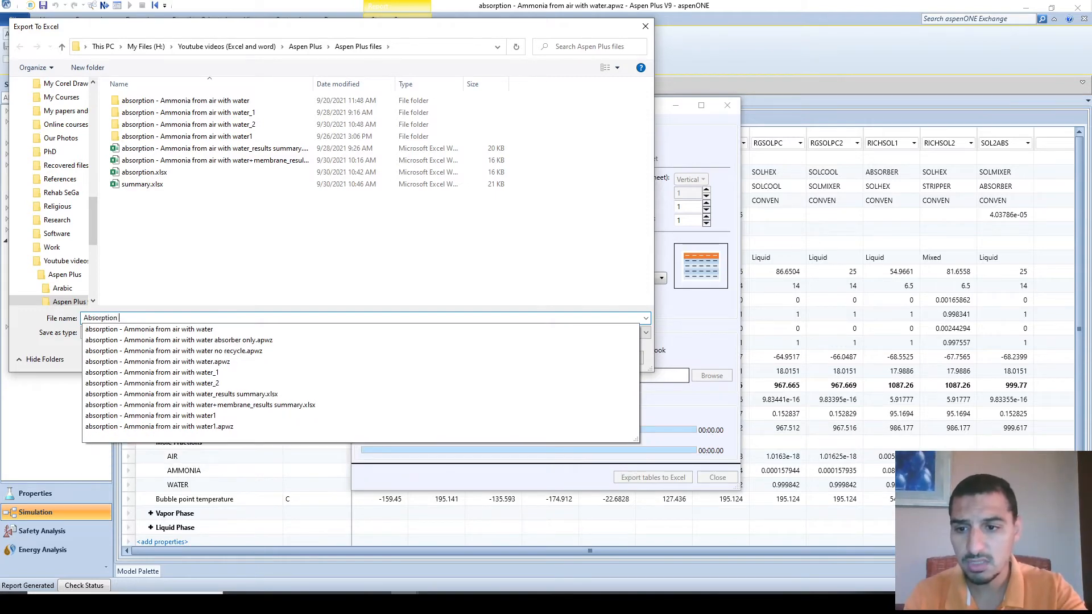
{"action": "type", "text": "2"}
{"action": "key", "text": "Return"}
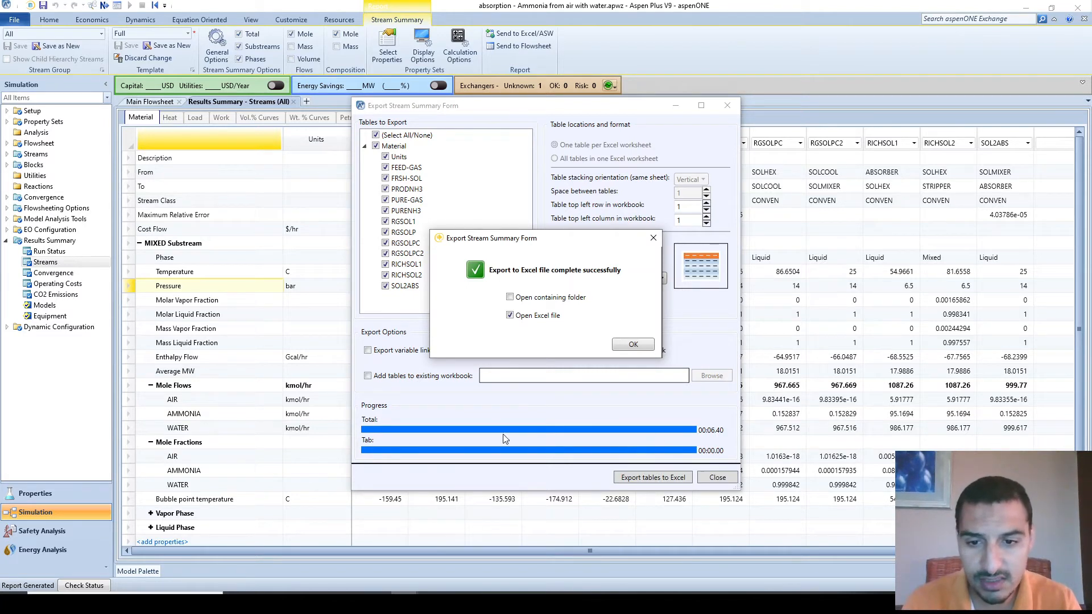
{"action": "left_click", "coordinate": [630, 345]}
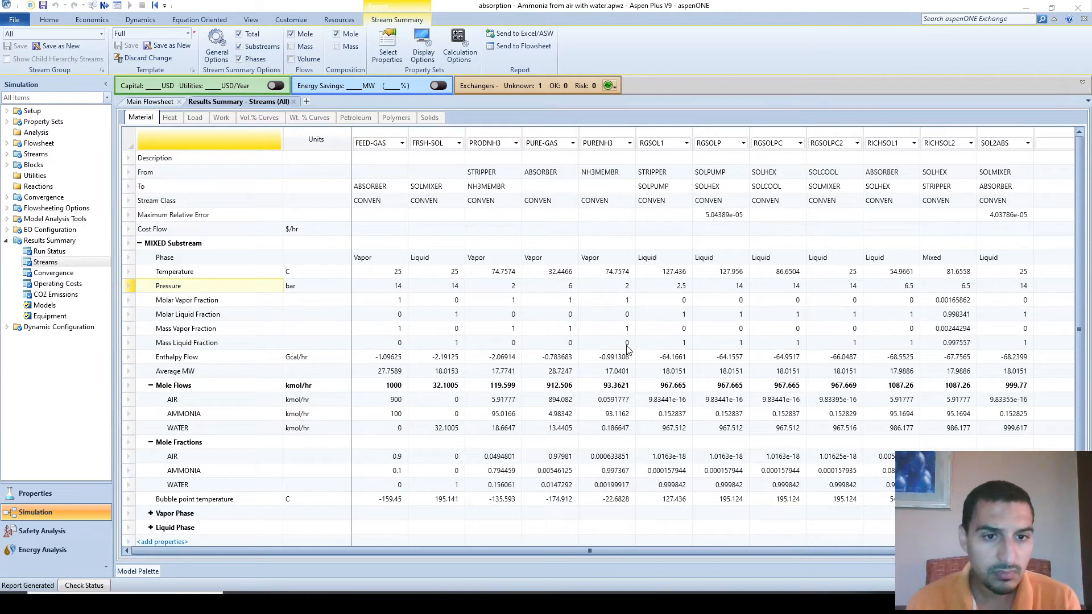
Switch to the Absorption 2.xlsx workbook in Excel and look through the exported stream table, including its vapor and liquid phase sections.
{"action": "key", "text": "alt+Tab"}
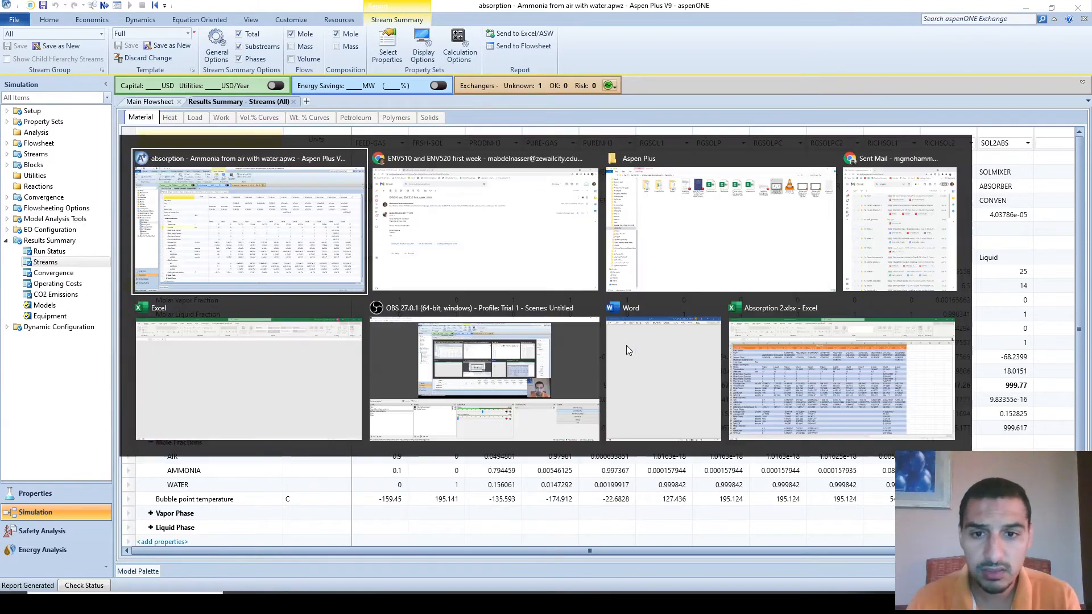
{"action": "key", "text": "alt+Tab"}
{"action": "key", "text": "alt+Tab"}
{"action": "key", "text": "alt+Tab"}
{"action": "key", "text": "alt+Tab"}
{"action": "key", "text": "alt+Tab"}
{"action": "key", "text": "alt+Tab"}
{"action": "key", "text": "alt+Tab"}
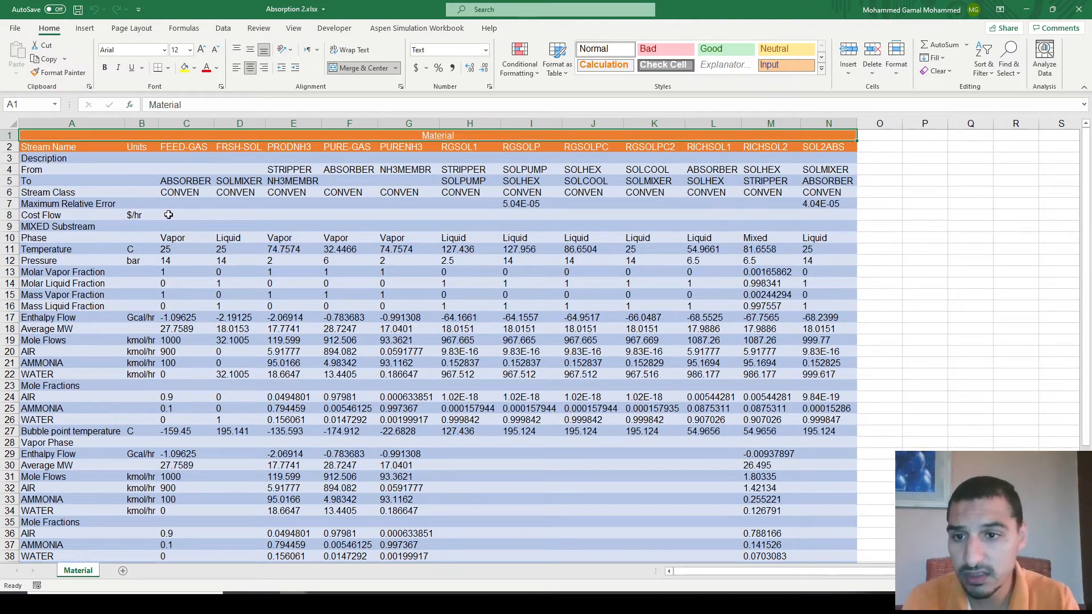
{"action": "scroll", "coordinate": [540, 348], "scroll_direction": "down", "scroll_amount": 1}
{"action": "scroll", "coordinate": [540, 348], "scroll_direction": "down", "scroll_amount": 8}
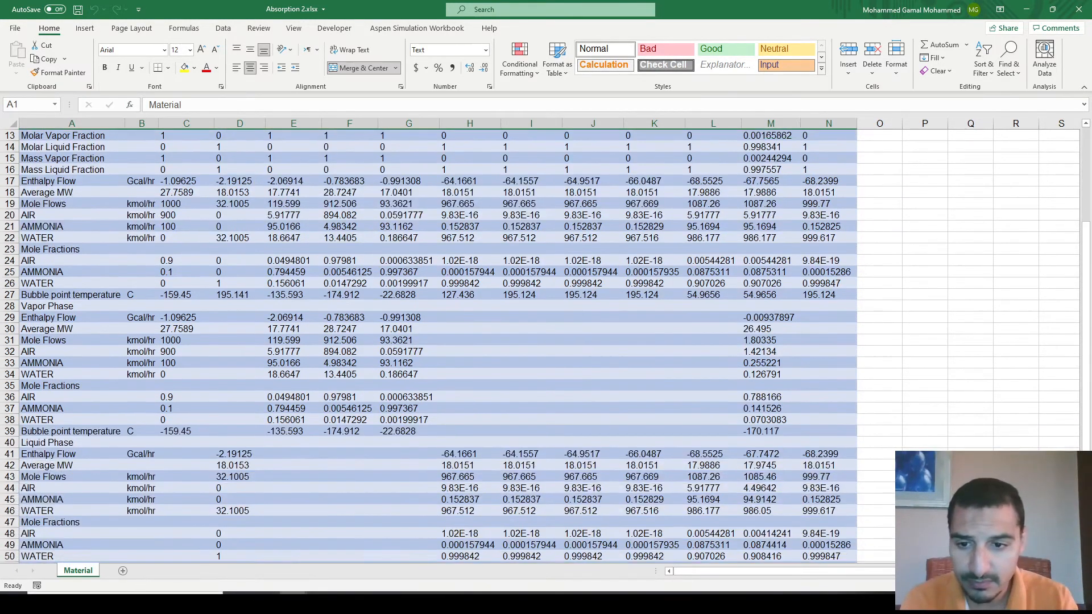
{"action": "scroll", "coordinate": [541, 348], "scroll_direction": "up", "scroll_amount": 4}
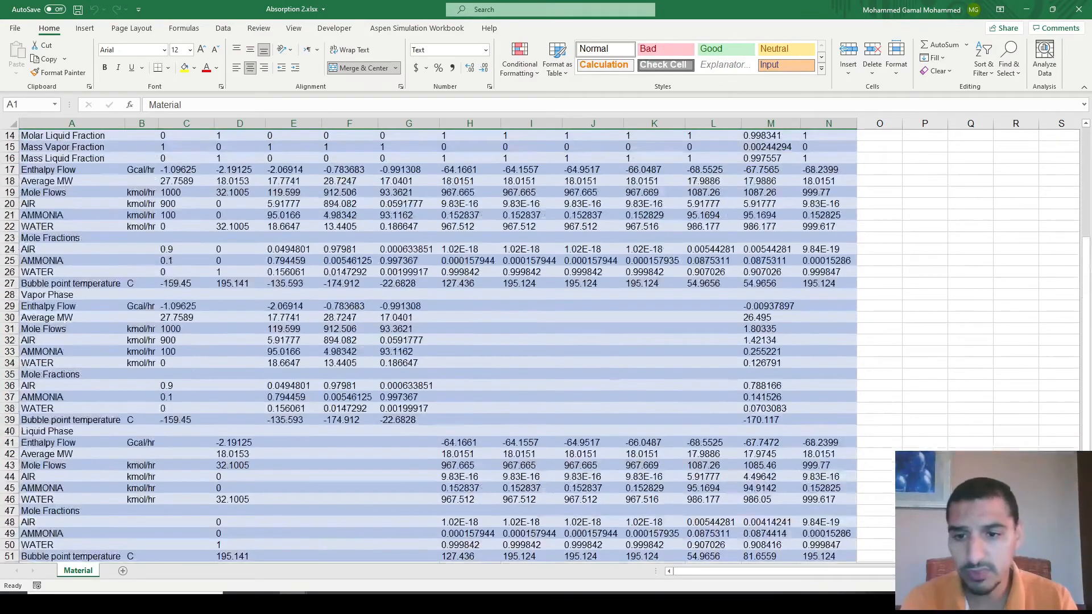
{"action": "scroll", "coordinate": [540, 348], "scroll_direction": "up", "scroll_amount": 5}
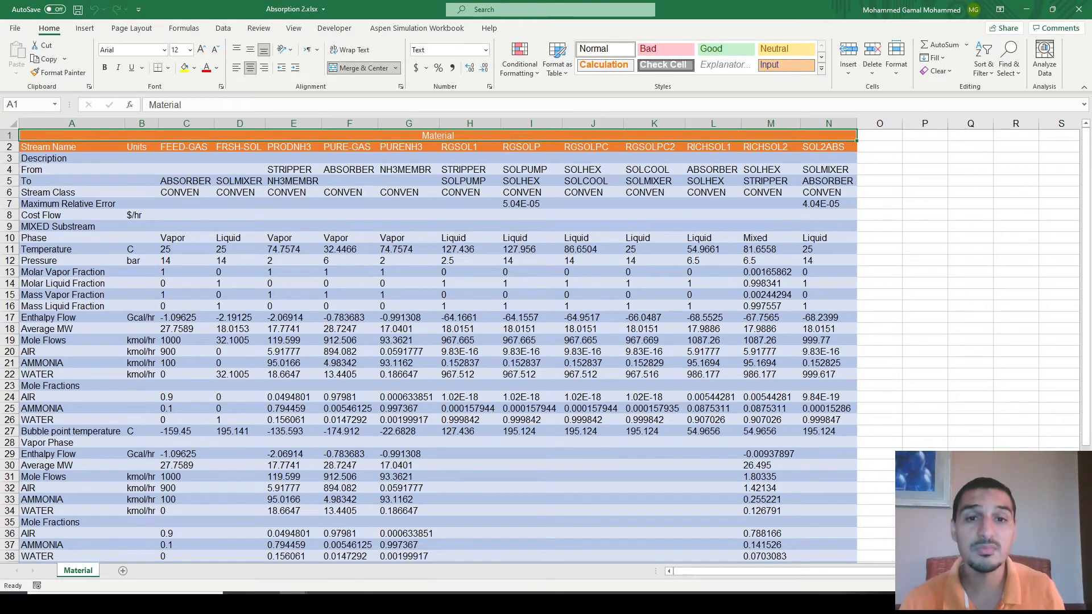
Return to Aspen Plus, open the Models results summary and examine the heater results for SOLCOOL.
{"action": "key", "text": "alt+Tab"}
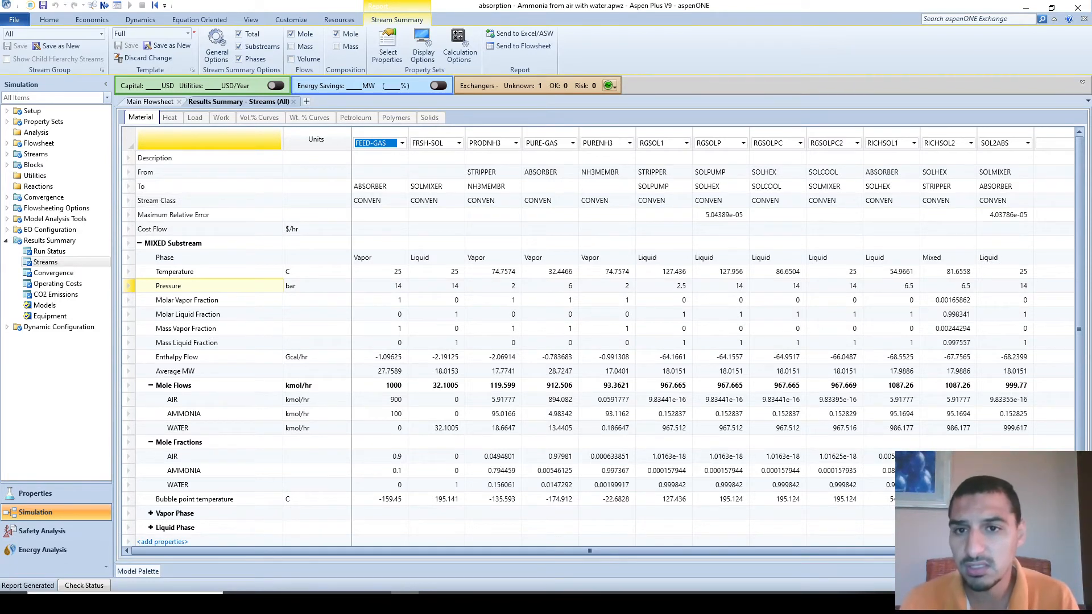
{"action": "left_click", "coordinate": [49, 20]}
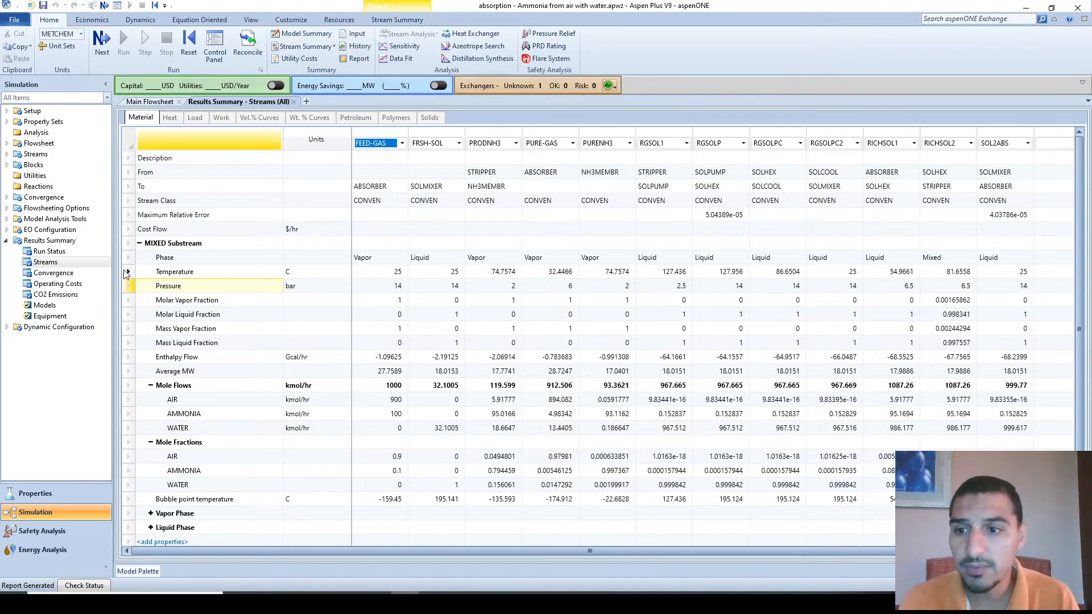
{"action": "left_click", "coordinate": [44, 306]}
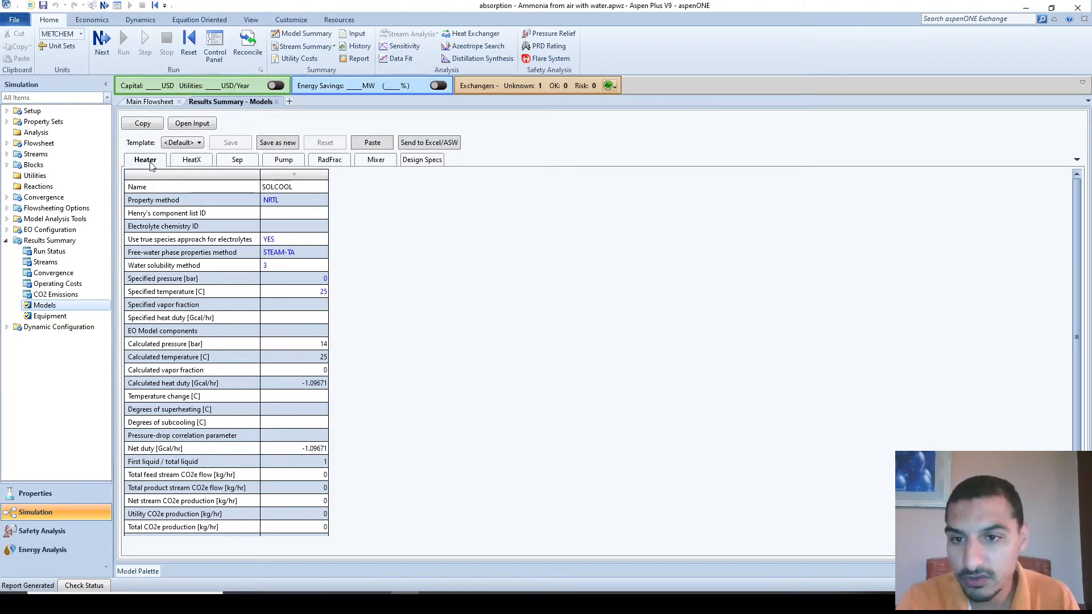
{"action": "left_click", "coordinate": [135, 571]}
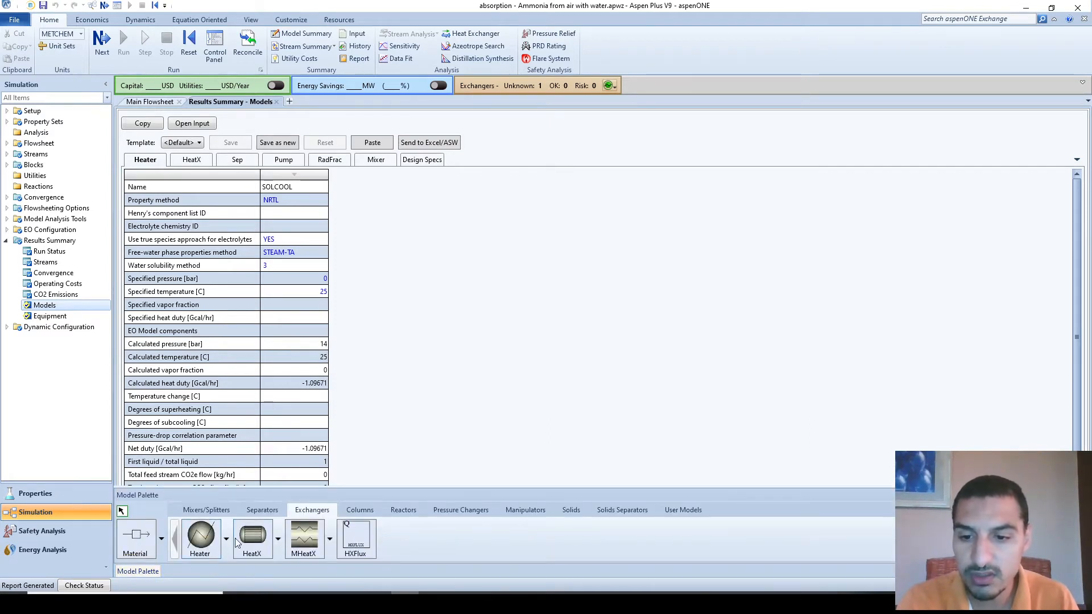
{"action": "left_click", "coordinate": [247, 256]}
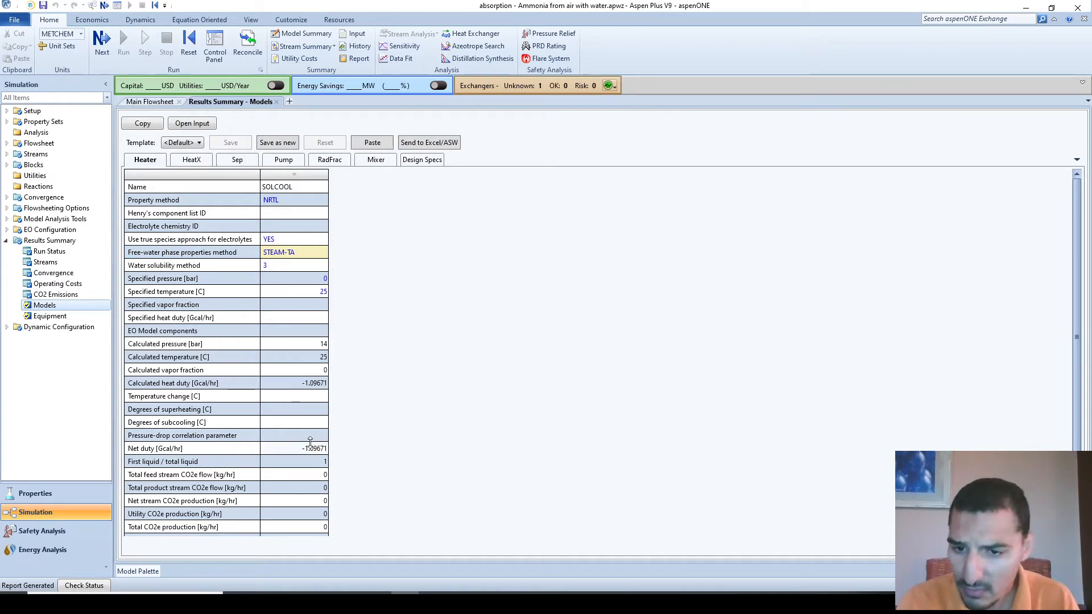
{"action": "scroll", "coordinate": [310, 443], "scroll_direction": "down", "scroll_amount": 1}
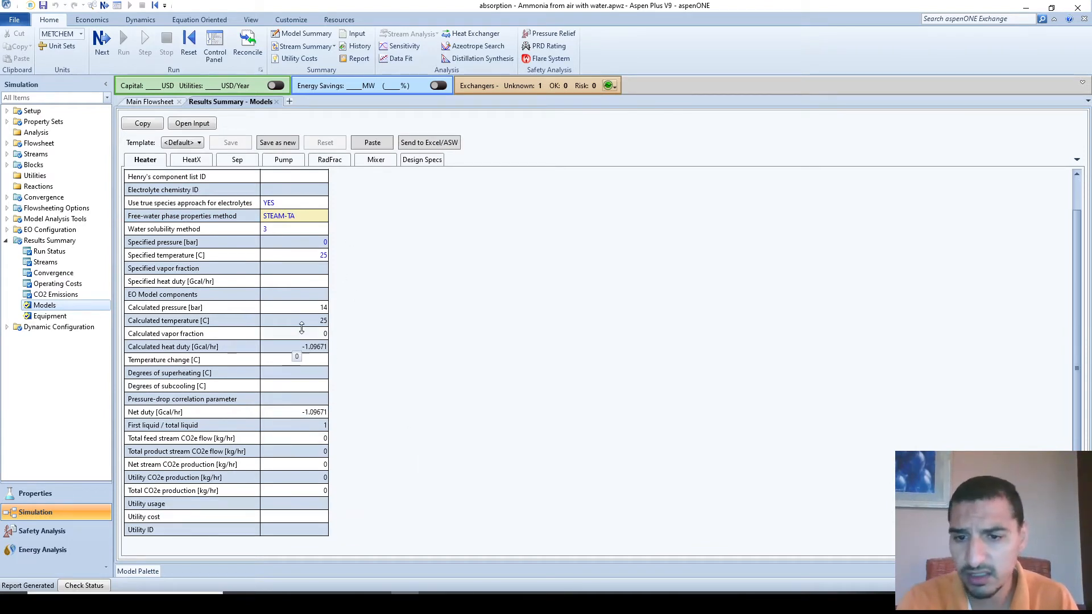
{"action": "scroll", "coordinate": [297, 348], "scroll_direction": "up", "scroll_amount": 1}
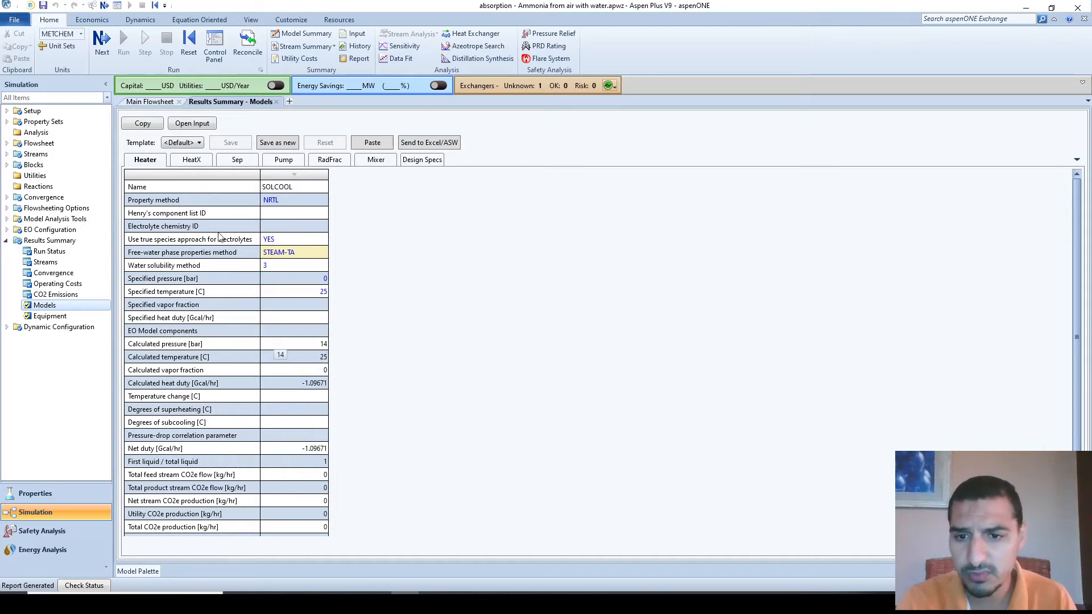
Examine the HeatX model results, including the stream conditions, heat duty, exchanger area and LMTD.
{"action": "left_click", "coordinate": [192, 161]}
{"action": "scroll", "coordinate": [447, 371], "scroll_direction": "down", "scroll_amount": 6}
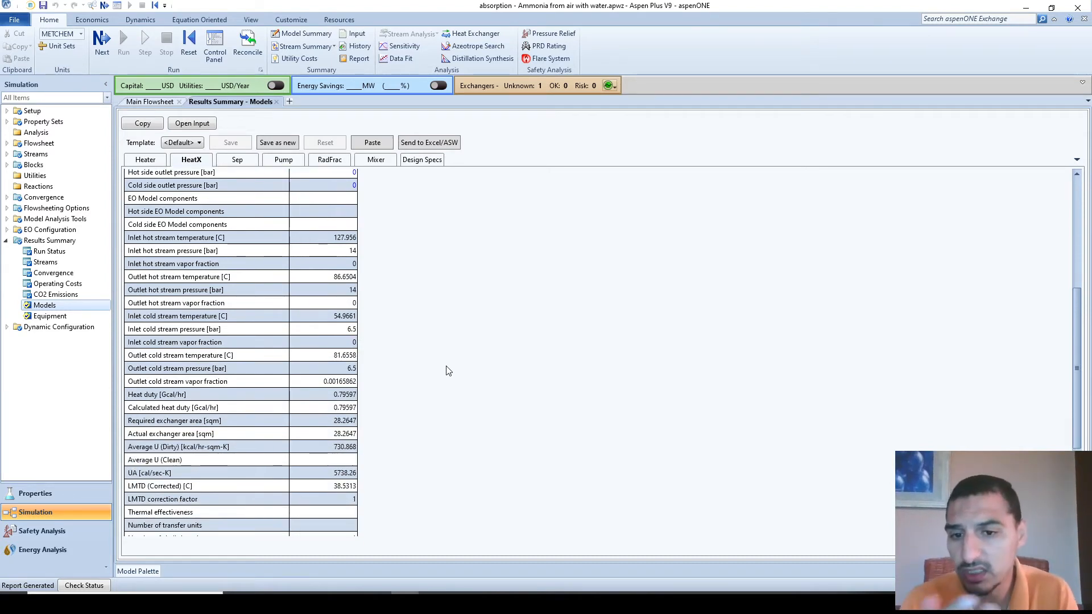
{"action": "scroll", "coordinate": [447, 371], "scroll_direction": "down", "scroll_amount": 2}
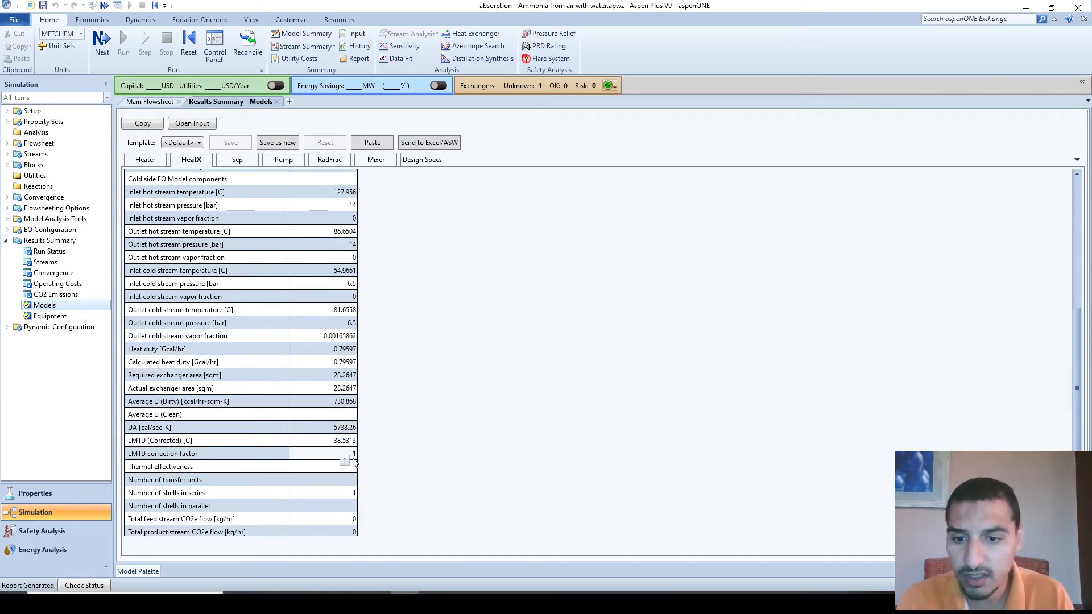
{"action": "scroll", "coordinate": [472, 518], "scroll_direction": "down", "scroll_amount": 3}
{"action": "scroll", "coordinate": [476, 521], "scroll_direction": "up", "scroll_amount": 9}
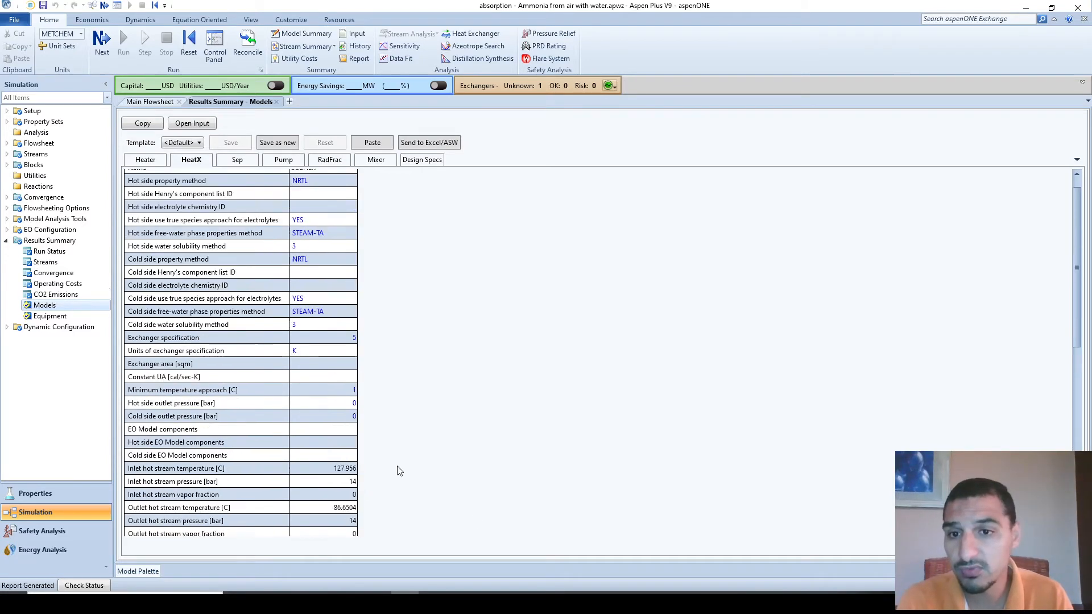
Examine the model results of the NH3MEMBR separator and of the pump.
{"action": "left_click", "coordinate": [251, 164]}
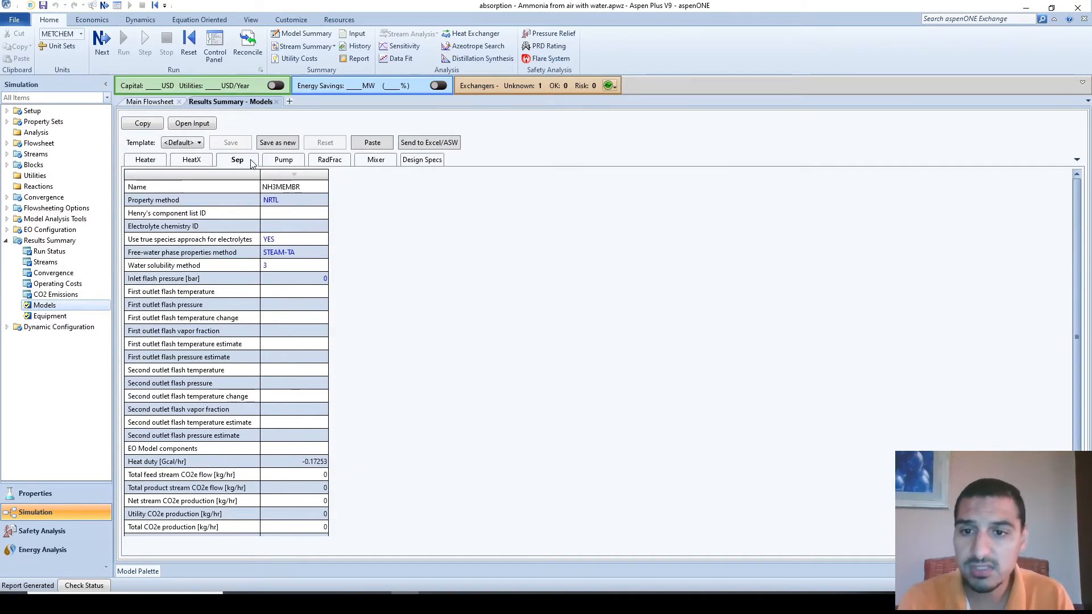
{"action": "scroll", "coordinate": [371, 380], "scroll_direction": "down", "scroll_amount": 1}
{"action": "scroll", "coordinate": [371, 380], "scroll_direction": "up", "scroll_amount": 1}
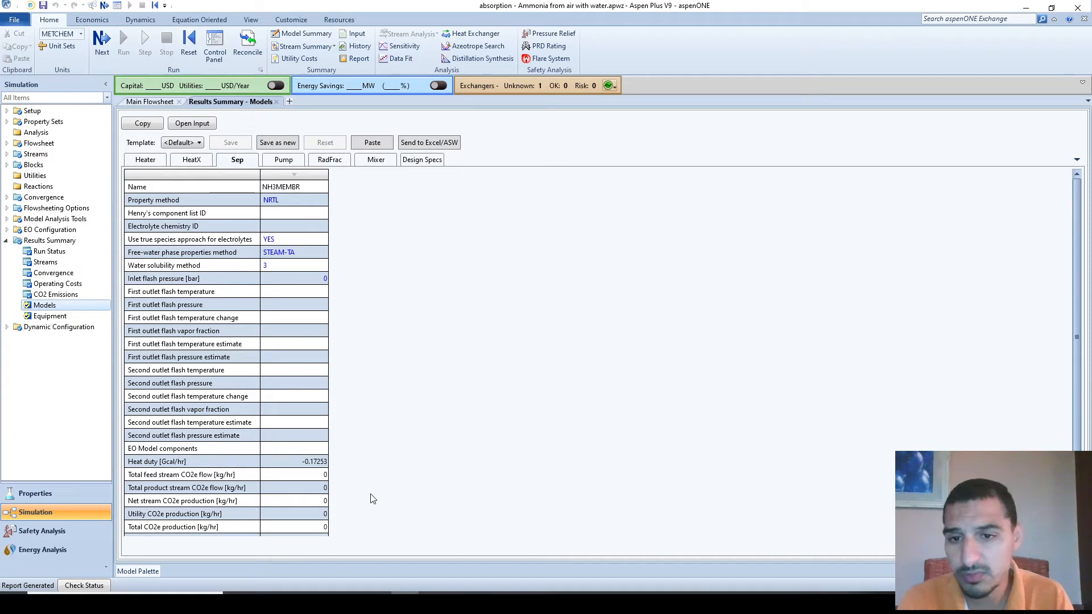
{"action": "left_click", "coordinate": [285, 162]}
{"action": "scroll", "coordinate": [279, 358], "scroll_direction": "down", "scroll_amount": 5}
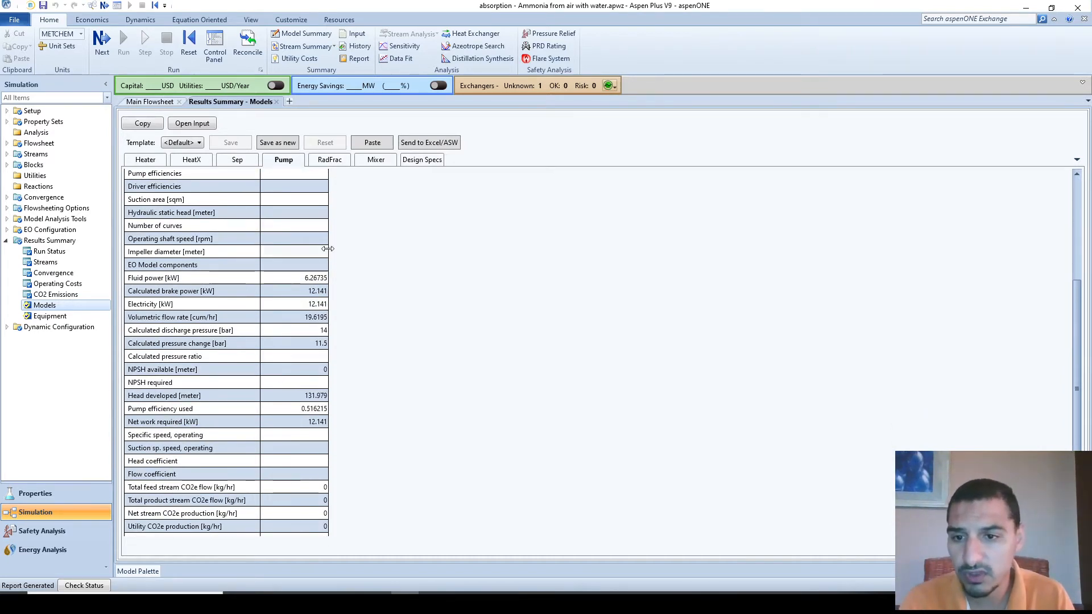
Examine the RadFrac results for ABSORBER and STRIPPER, followed by the mixer results and the SOLFEED design specification.
{"action": "left_click", "coordinate": [339, 162]}
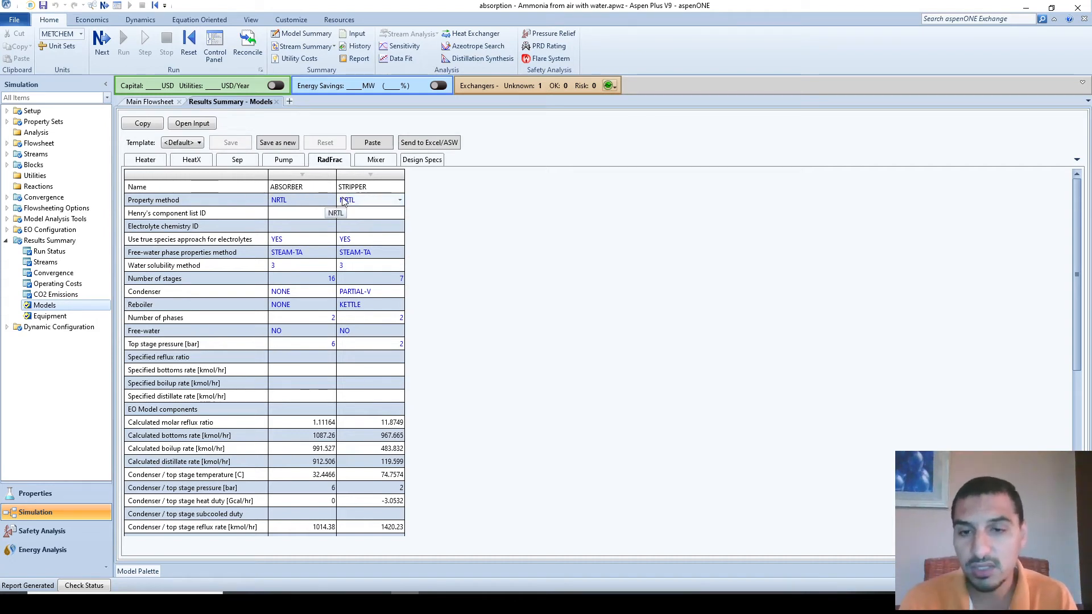
{"action": "scroll", "coordinate": [348, 365], "scroll_direction": "down", "scroll_amount": 5}
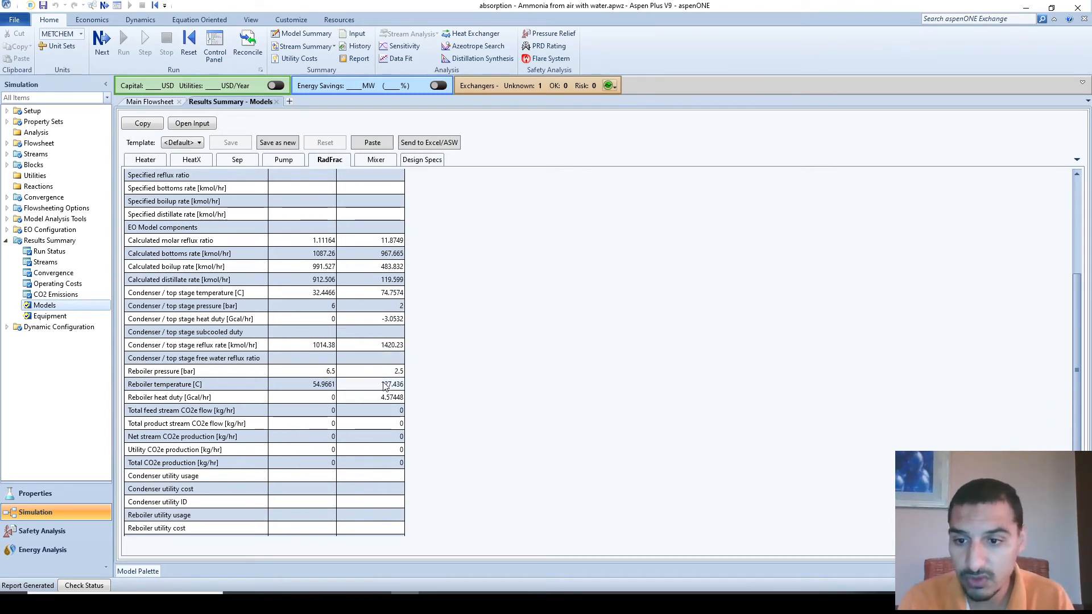
{"action": "scroll", "coordinate": [512, 439], "scroll_direction": "down", "scroll_amount": 3}
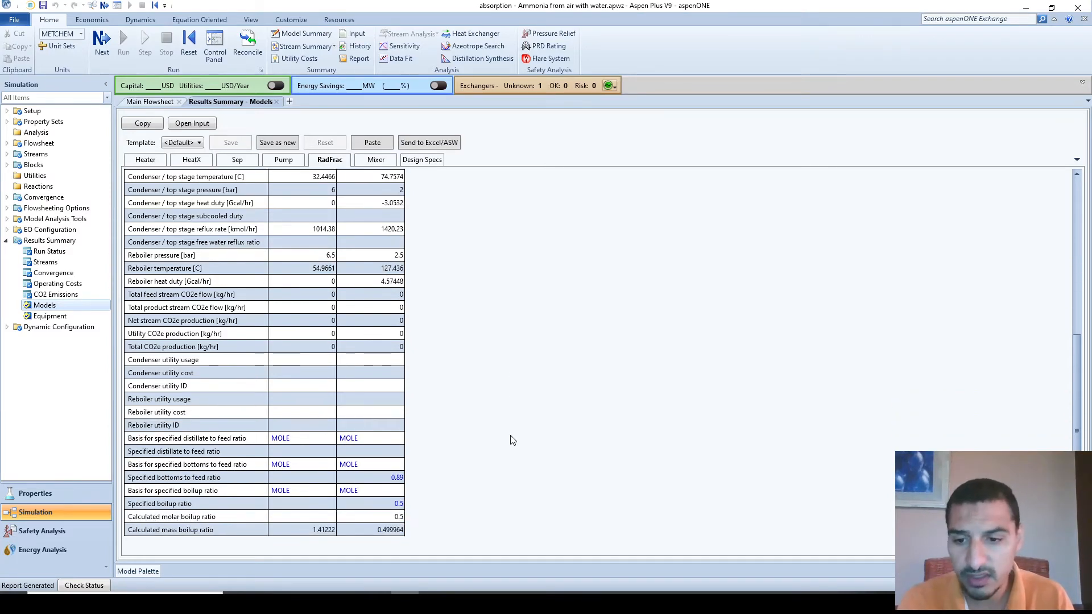
{"action": "scroll", "coordinate": [510, 440], "scroll_direction": "up", "scroll_amount": 4}
{"action": "scroll", "coordinate": [510, 440], "scroll_direction": "down", "scroll_amount": 4}
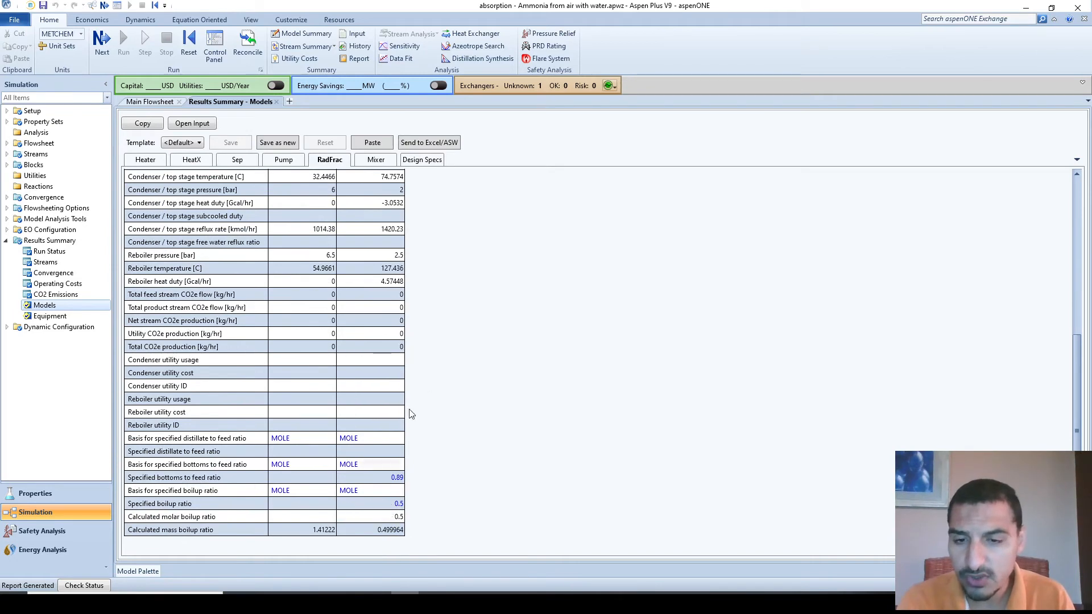
{"action": "scroll", "coordinate": [428, 385], "scroll_direction": "up", "scroll_amount": 8}
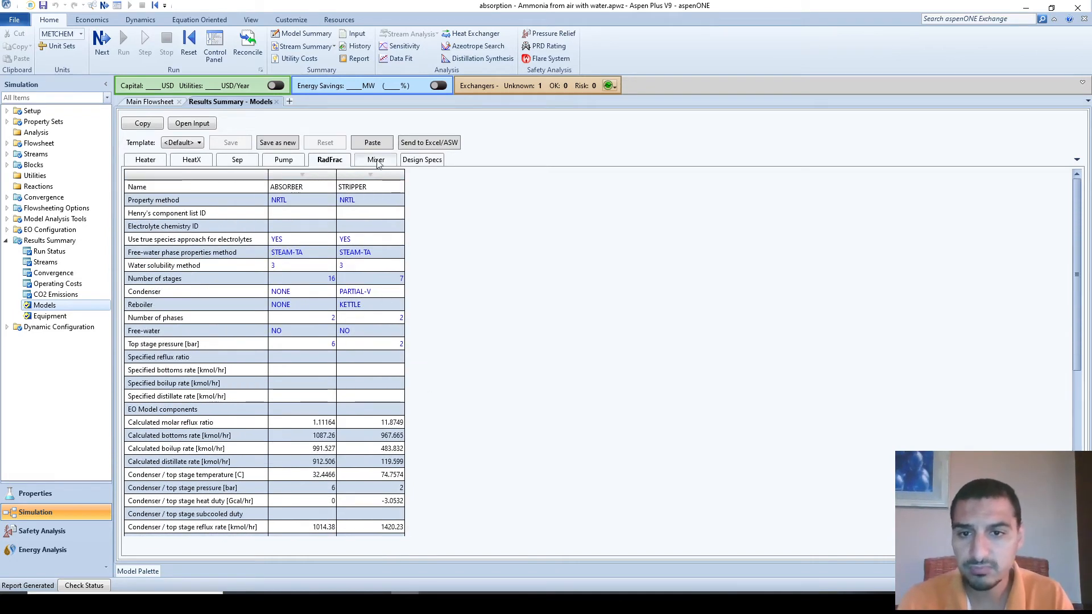
{"action": "left_click", "coordinate": [377, 161]}
{"action": "left_click", "coordinate": [421, 162]}
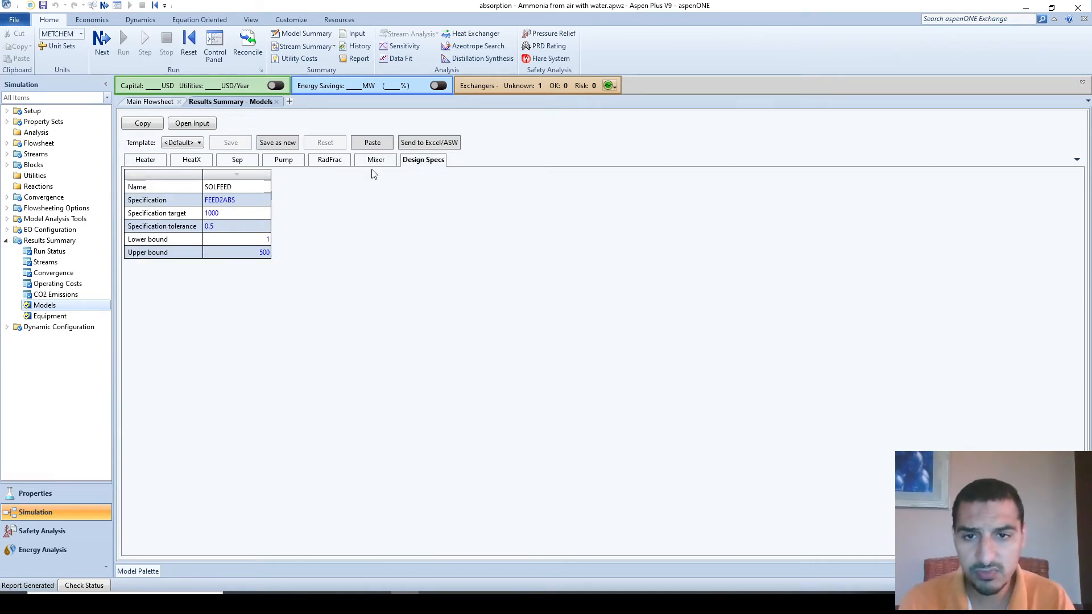
Start sending the model results to Excel and expand the equipment groups to check which blocks are included.
{"action": "left_click", "coordinate": [418, 143]}
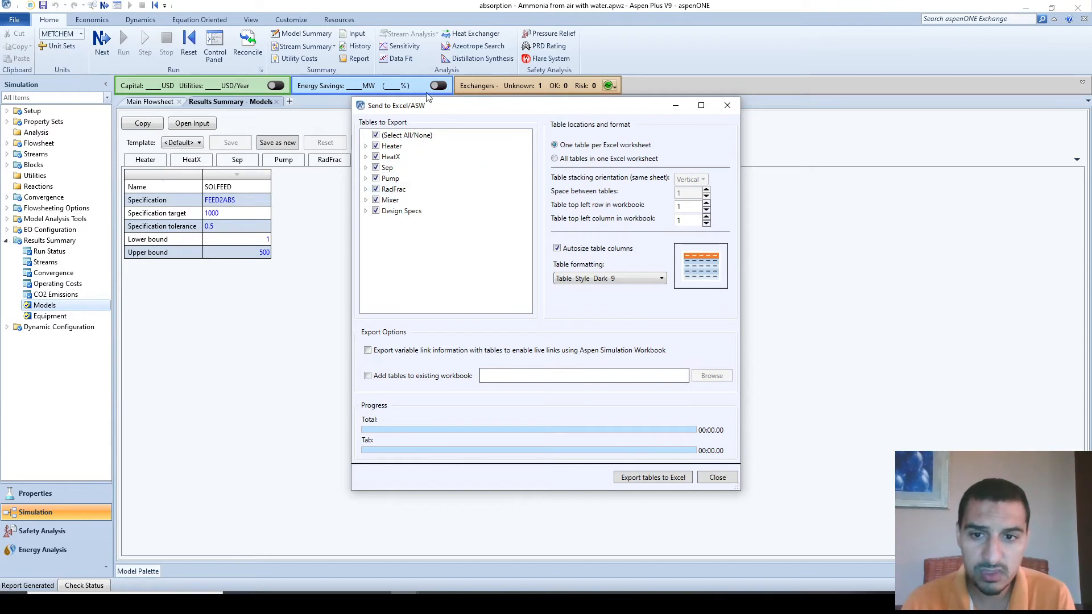
{"action": "left_click", "coordinate": [365, 199]}
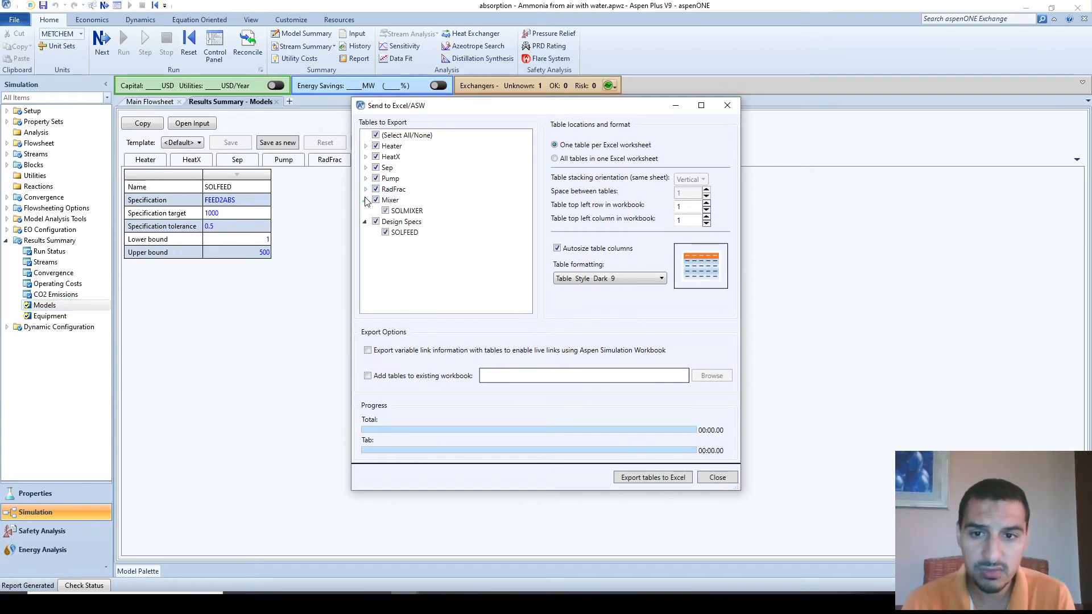
{"action": "left_click", "coordinate": [366, 189]}
{"action": "left_click", "coordinate": [365, 178]}
{"action": "left_click", "coordinate": [365, 146]}
{"action": "left_click", "coordinate": [365, 167]}
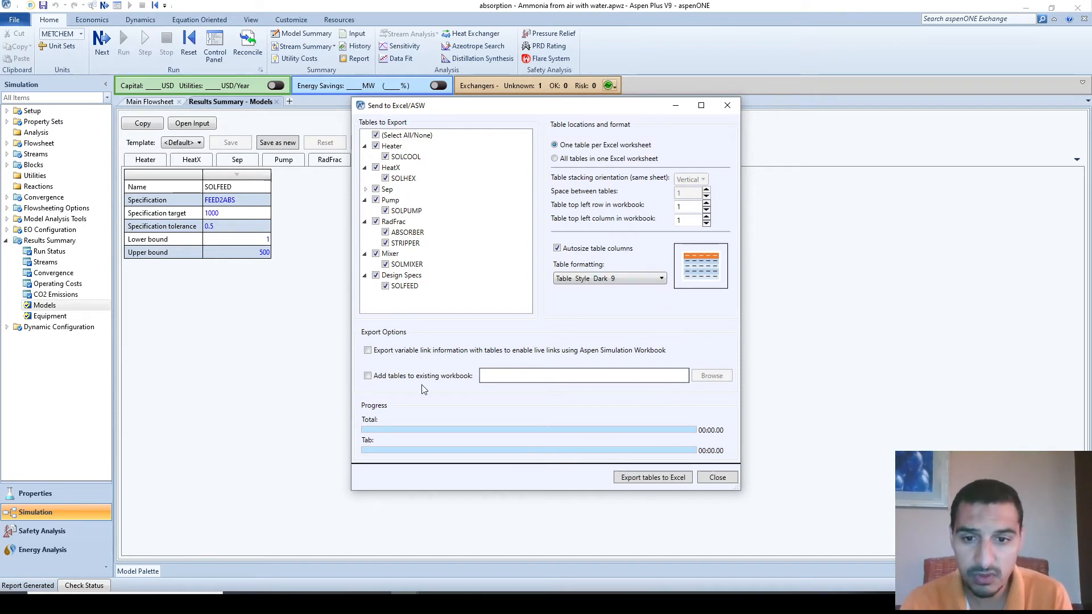
Export all model tables, one per worksheet, to an Excel workbook named summary 2 and open the file.
{"action": "left_click", "coordinate": [675, 479]}
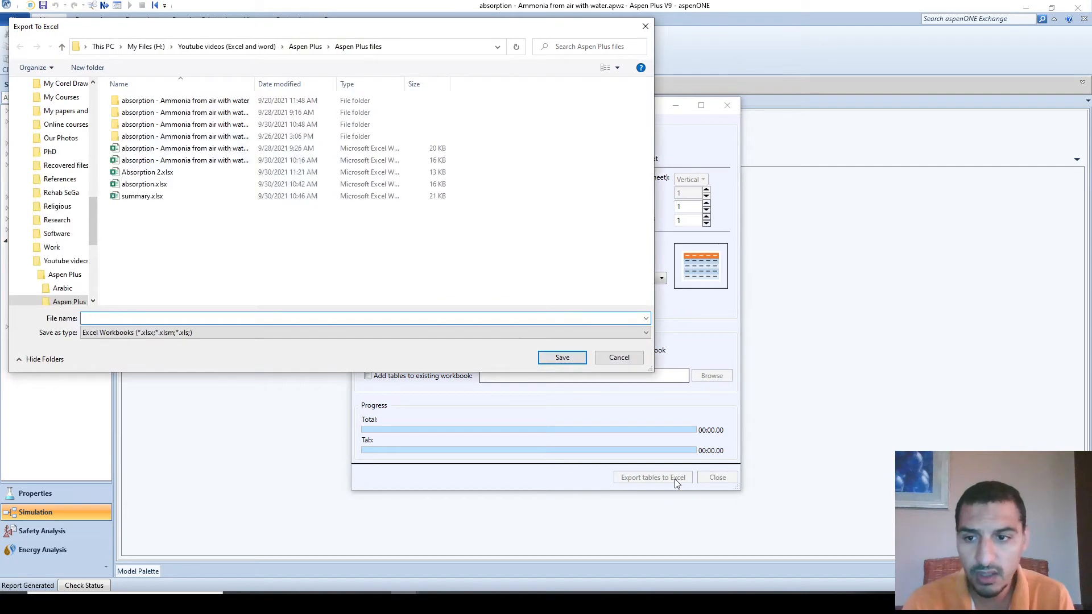
{"action": "type", "text": "summayr"}
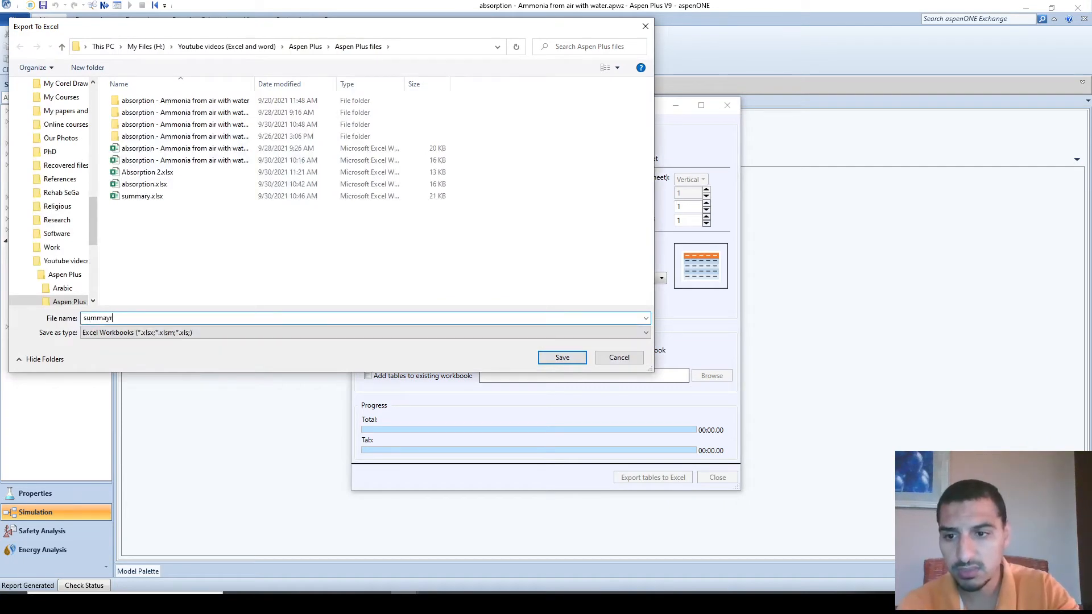
{"action": "key", "text": "BackSpace"}
{"action": "key", "text": "BackSpace"}
{"action": "type", "text": "ry 2"}
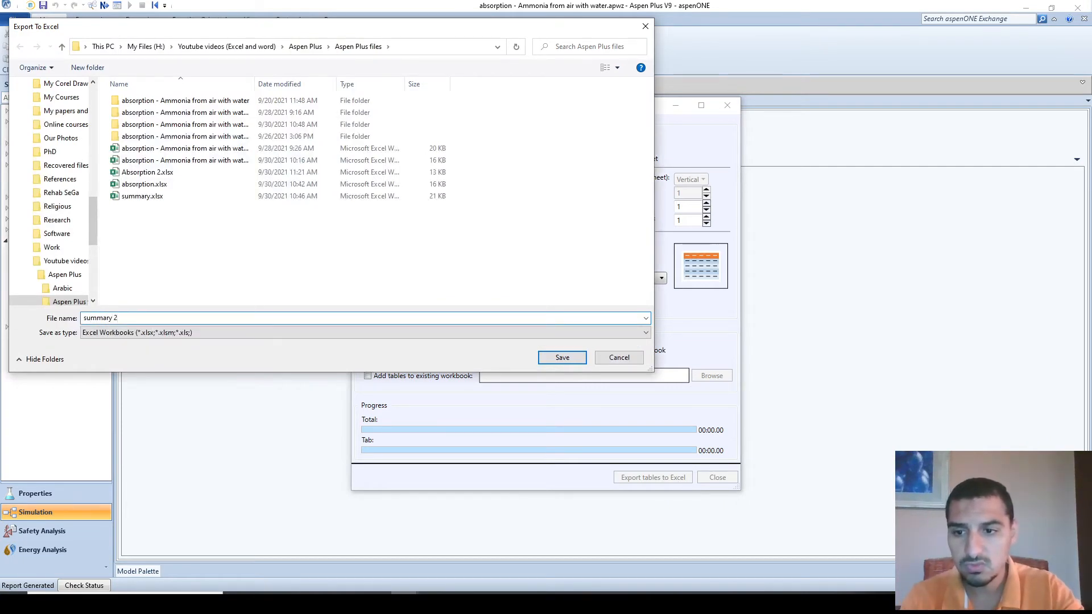
{"action": "key", "text": "Return"}
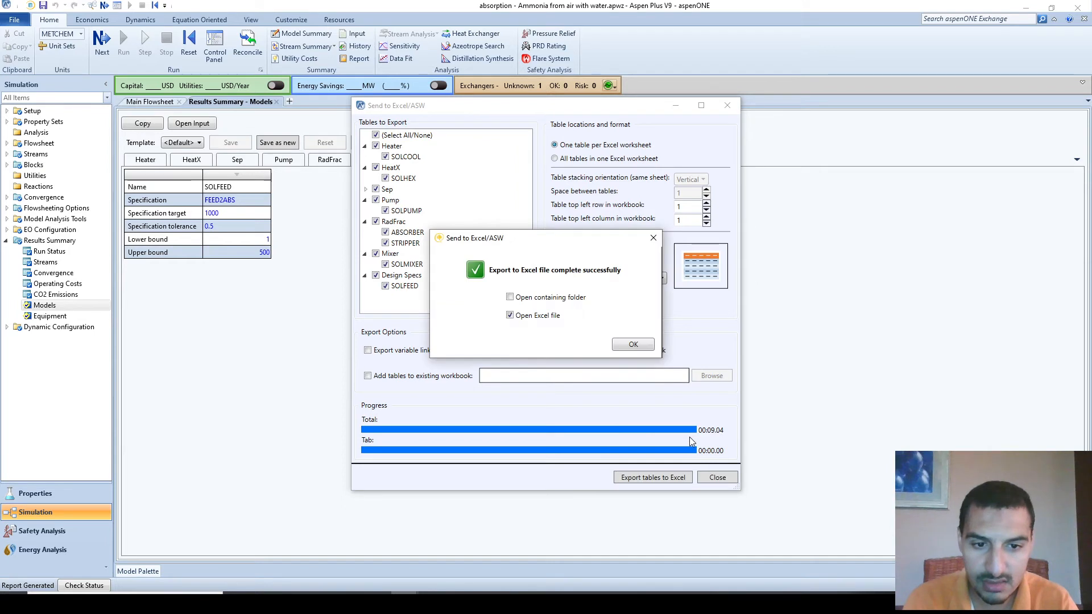
{"action": "left_click", "coordinate": [633, 341]}
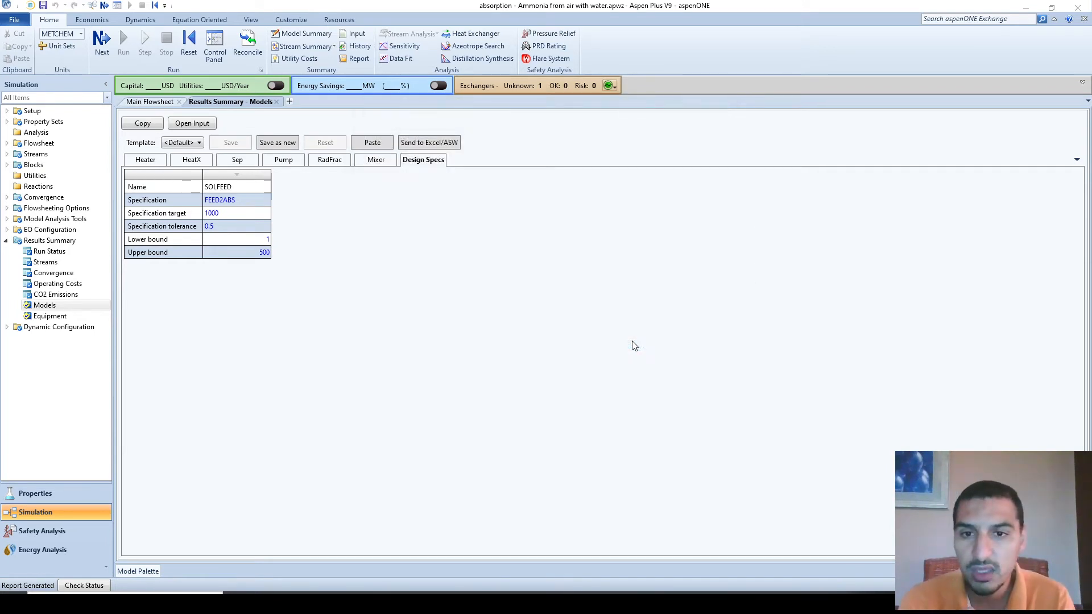
Reopen the model table export options, switch to summary 2.xlsx in Excel and look through its worksheets from Heater to Mixer.
{"action": "left_click", "coordinate": [451, 138]}
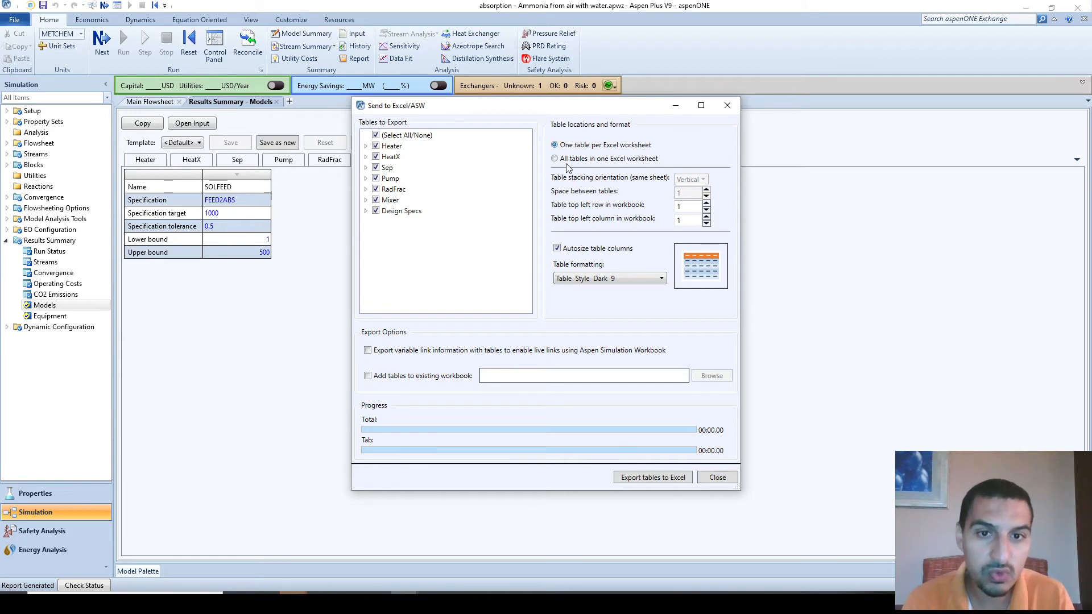
{"action": "key", "text": "alt+Tab"}
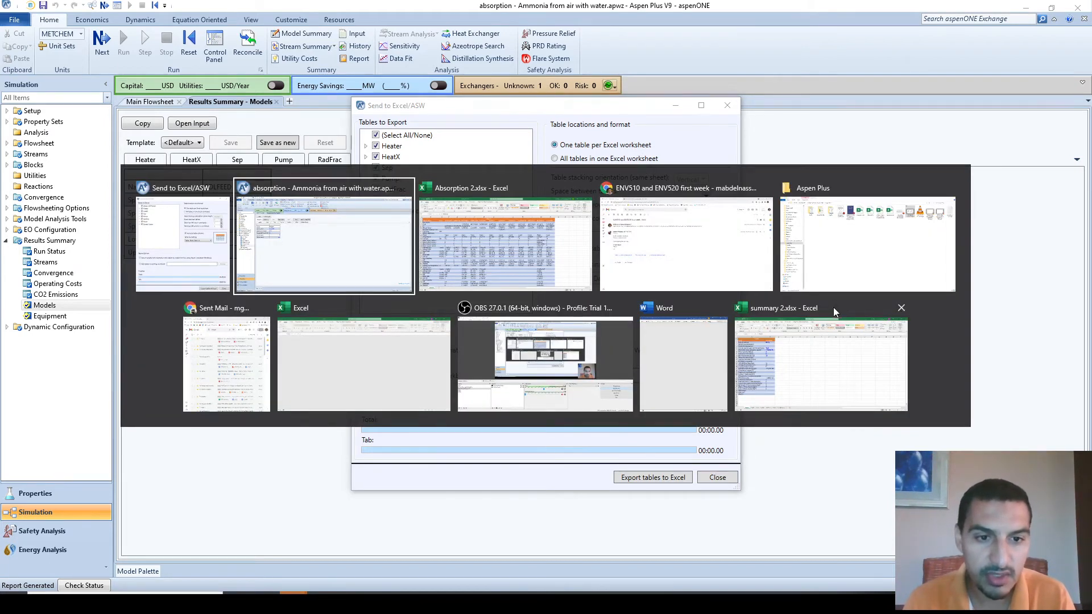
{"action": "left_click", "coordinate": [819, 379]}
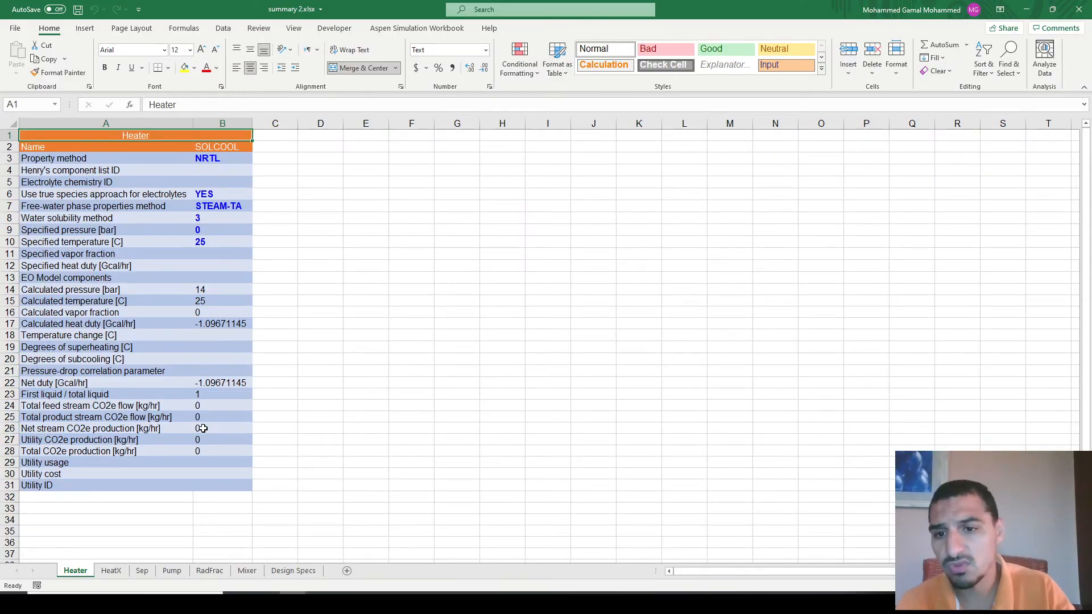
{"action": "key", "text": "ctrl+Page_Down"}
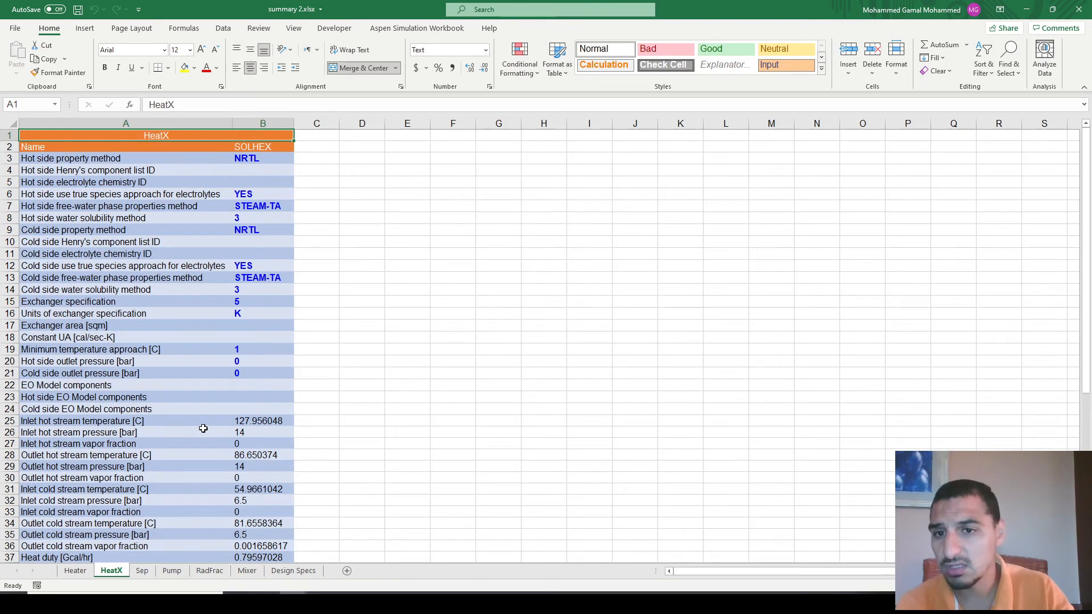
{"action": "key", "text": "ctrl+Page_Down"}
{"action": "key", "text": "ctrl+Page_Down"}
{"action": "key", "text": "ctrl+Page_Down"}
{"action": "key", "text": "ctrl+Page_Down"}
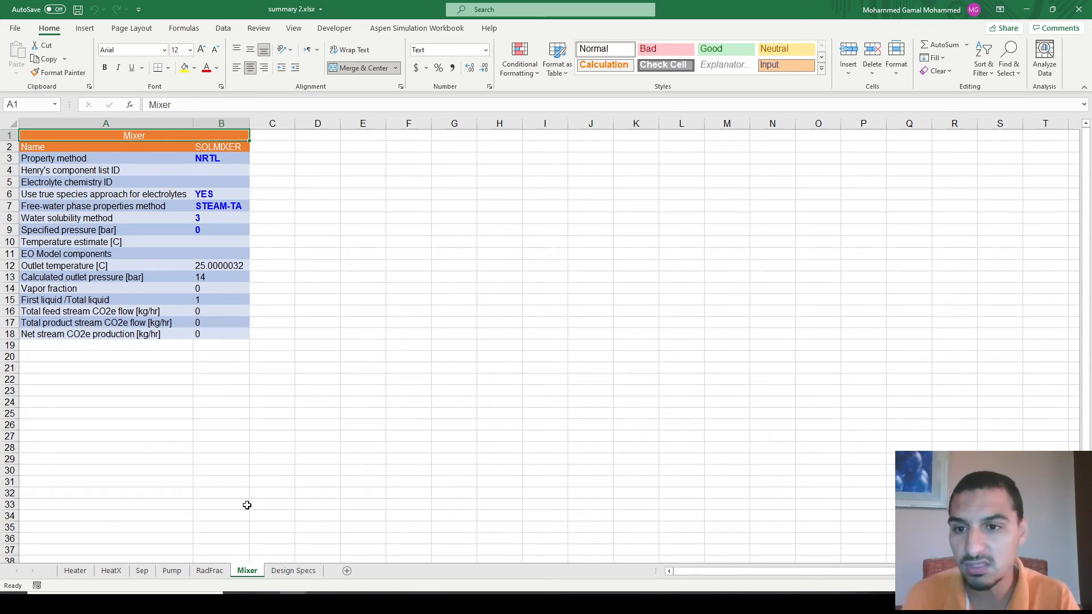
Return to Aspen Plus and set the export to place all tables in one Excel worksheet, stacked vertically.
{"action": "key", "text": "alt+Tab"}
{"action": "key", "text": "alt+Tab"}
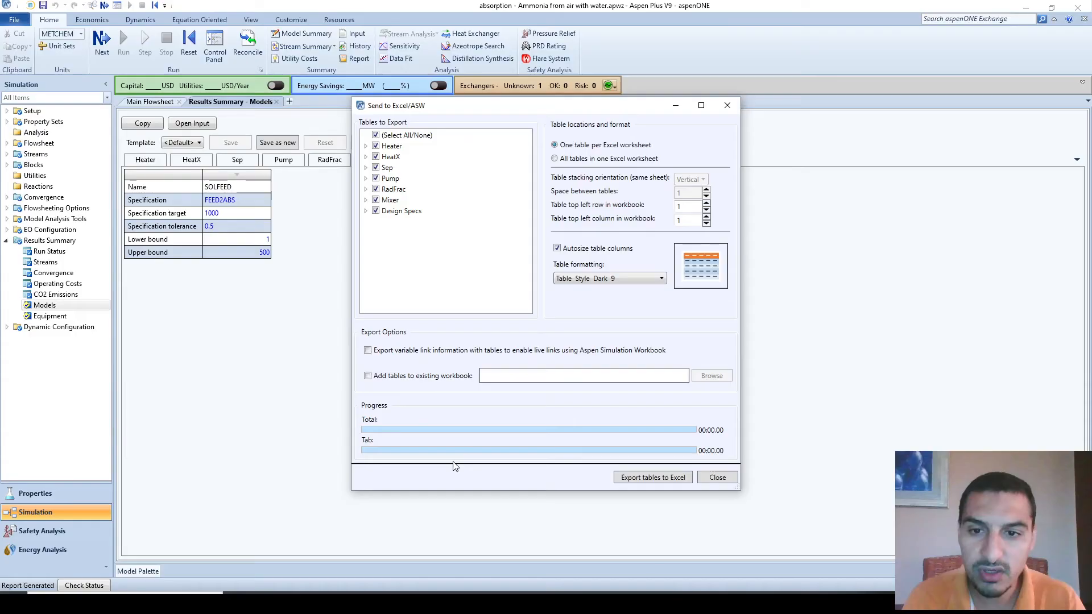
{"action": "left_click", "coordinate": [581, 160]}
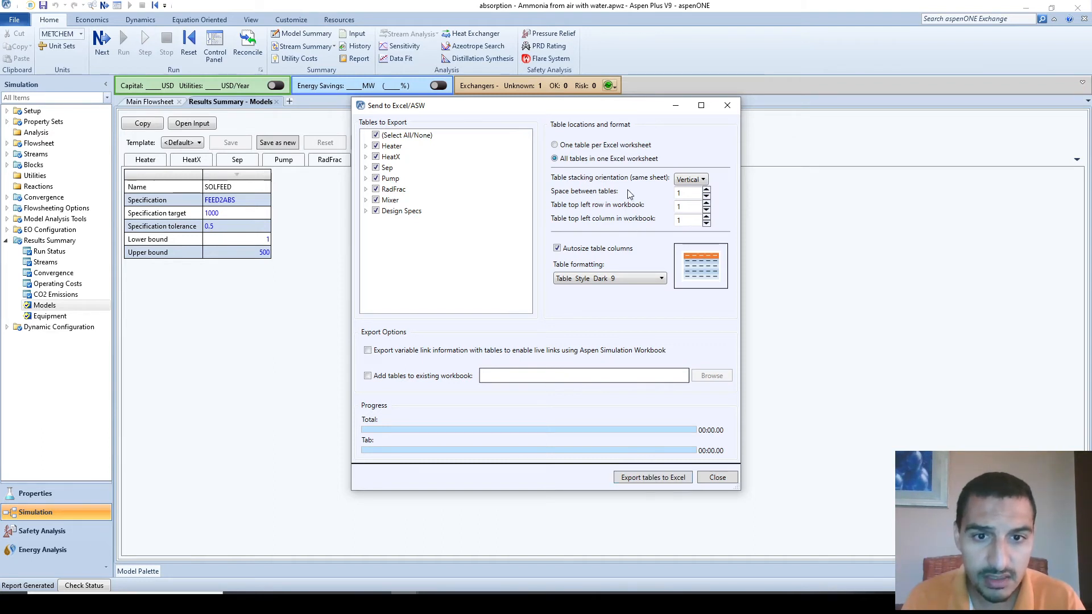
{"action": "left_click", "coordinate": [701, 180]}
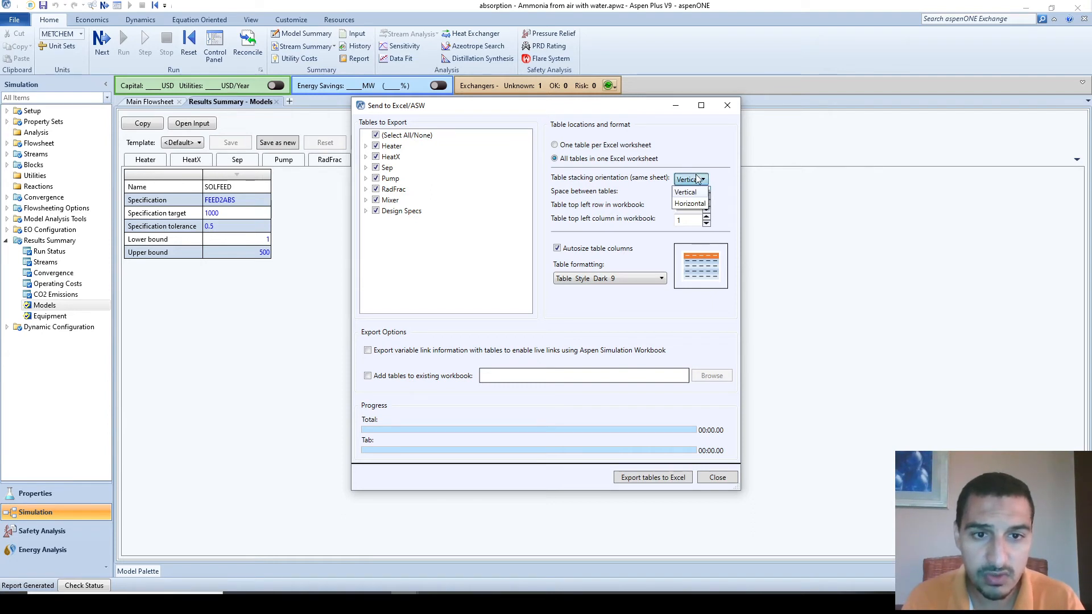
{"action": "left_click", "coordinate": [684, 193]}
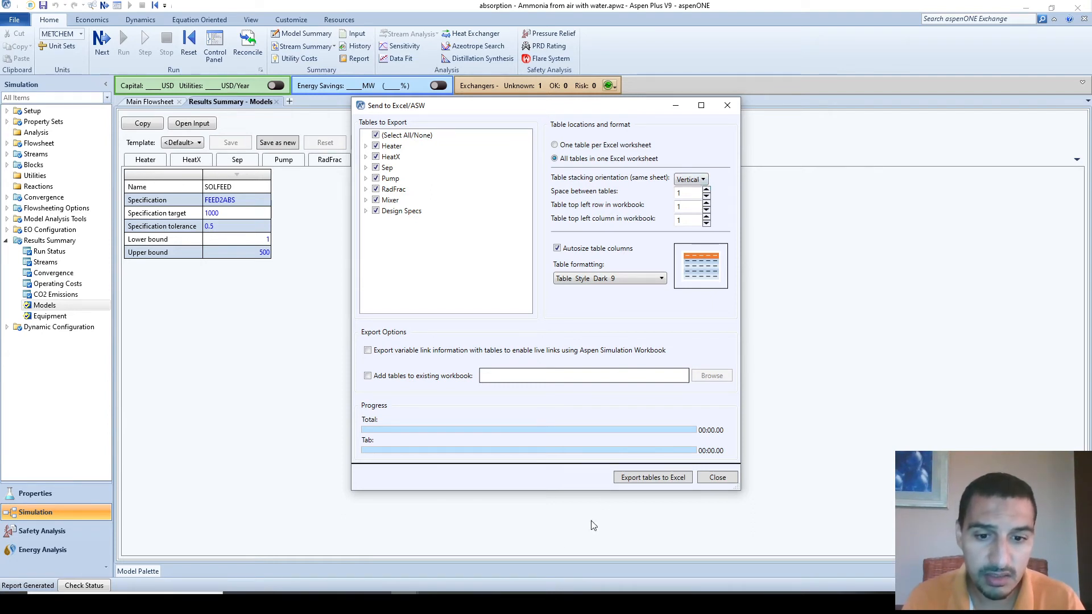
Export the model tables to an Excel workbook named summary 3 and open the file.
{"action": "left_click", "coordinate": [648, 479]}
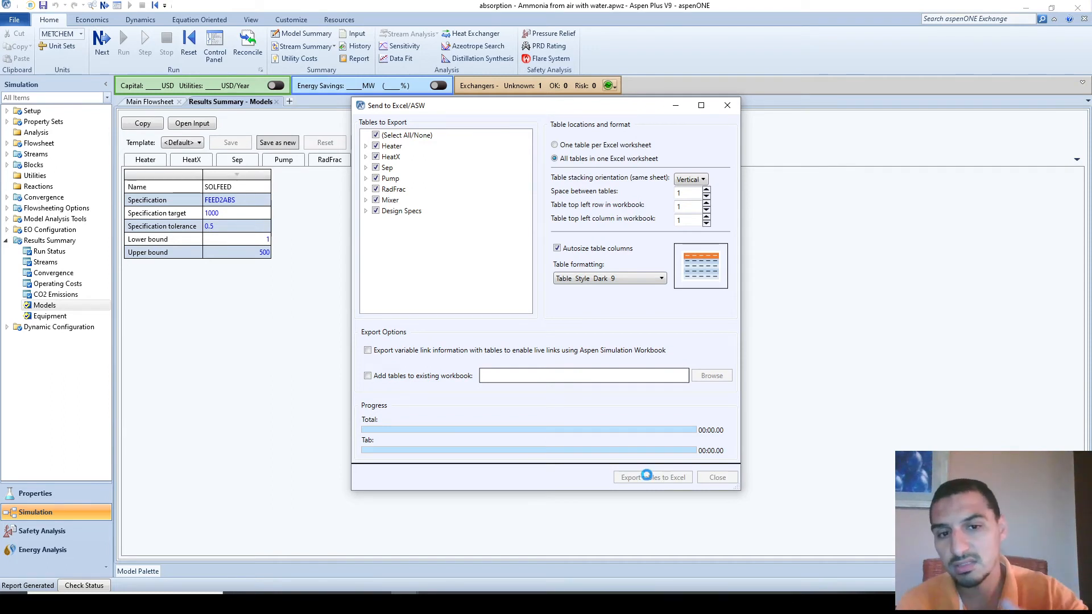
{"action": "type", "text": "sum"}
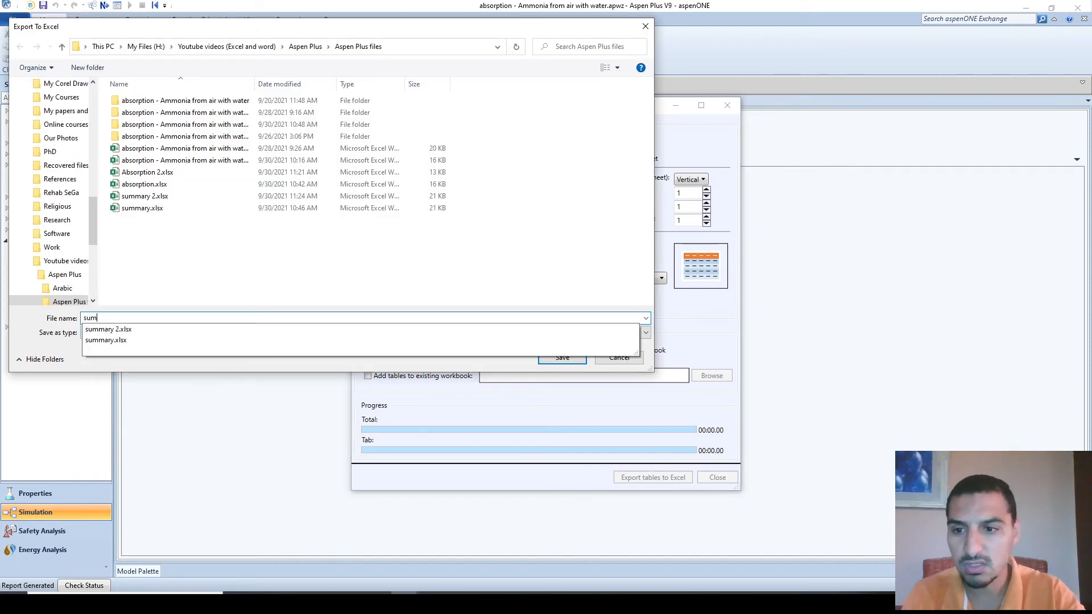
{"action": "type", "text": "mary 3"}
{"action": "key", "text": "Return"}
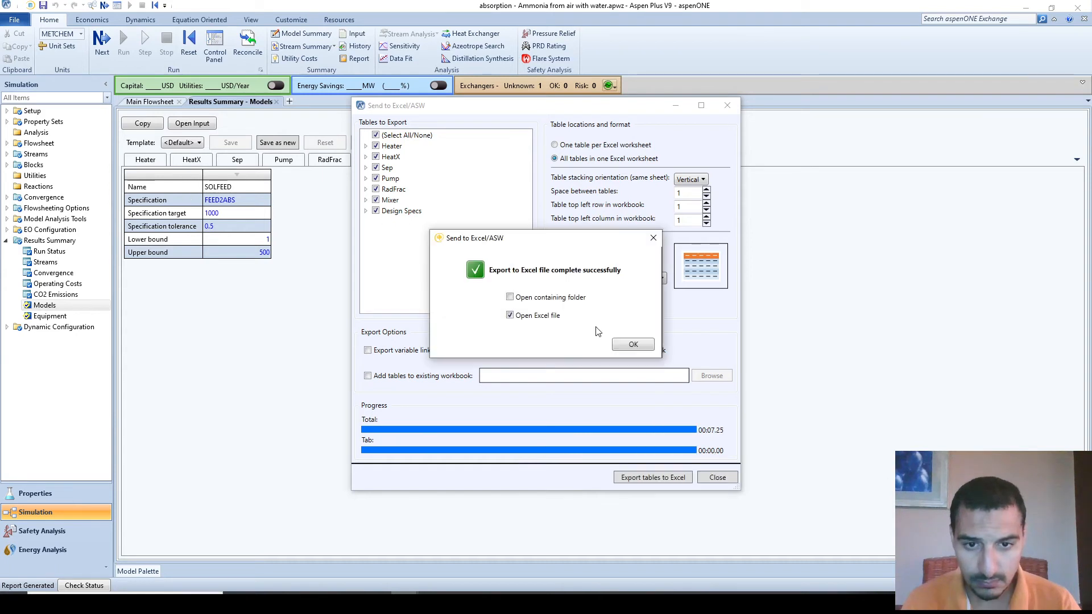
{"action": "left_click", "coordinate": [620, 347]}
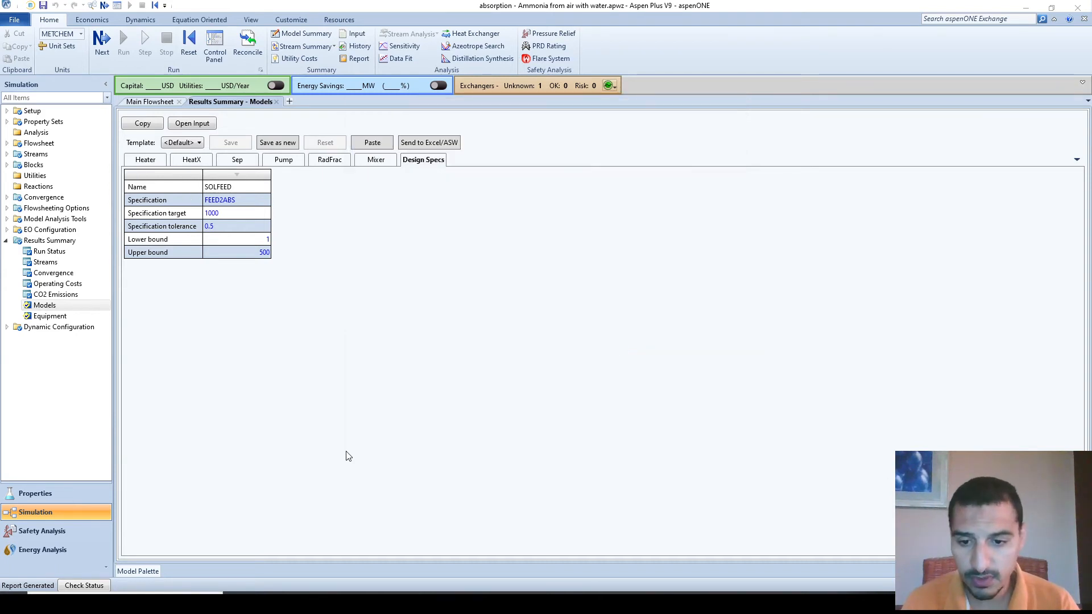
Switch to summary 3.xlsx in Excel and look through the stacked equipment tables from Heater to Design Specs.
{"action": "mouse_move", "coordinate": [294, 603]}
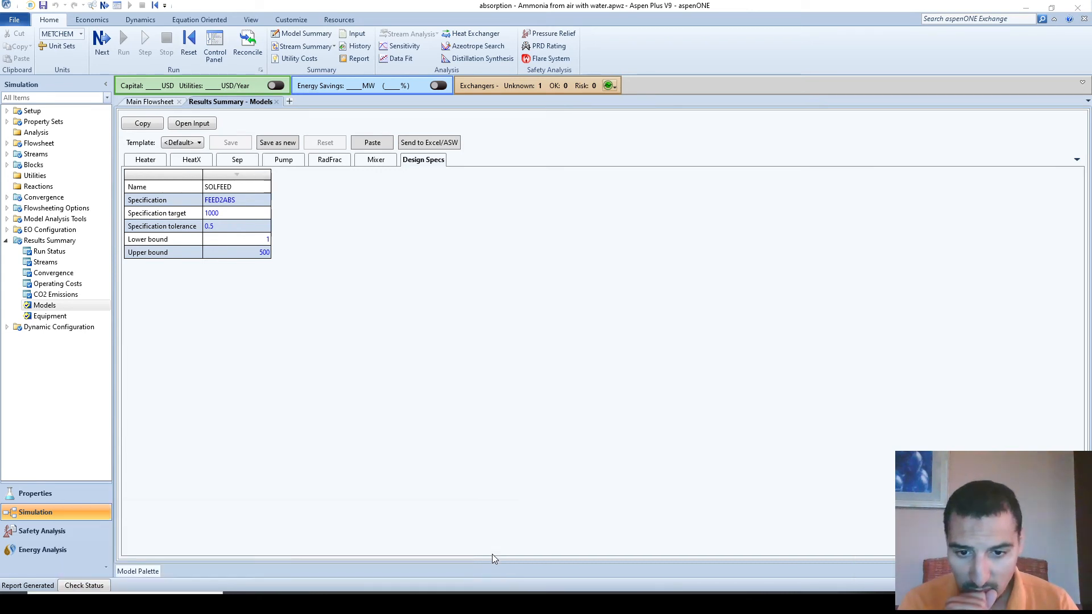
{"action": "key", "text": "alt+Tab"}
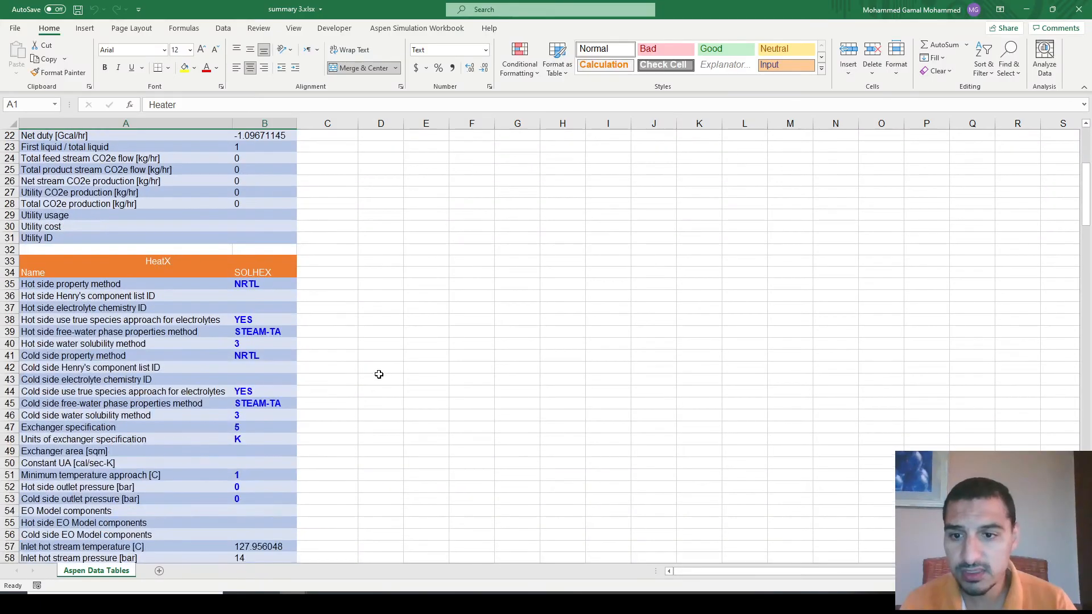
{"action": "scroll", "coordinate": [379, 374], "scroll_direction": "down", "scroll_amount": 20}
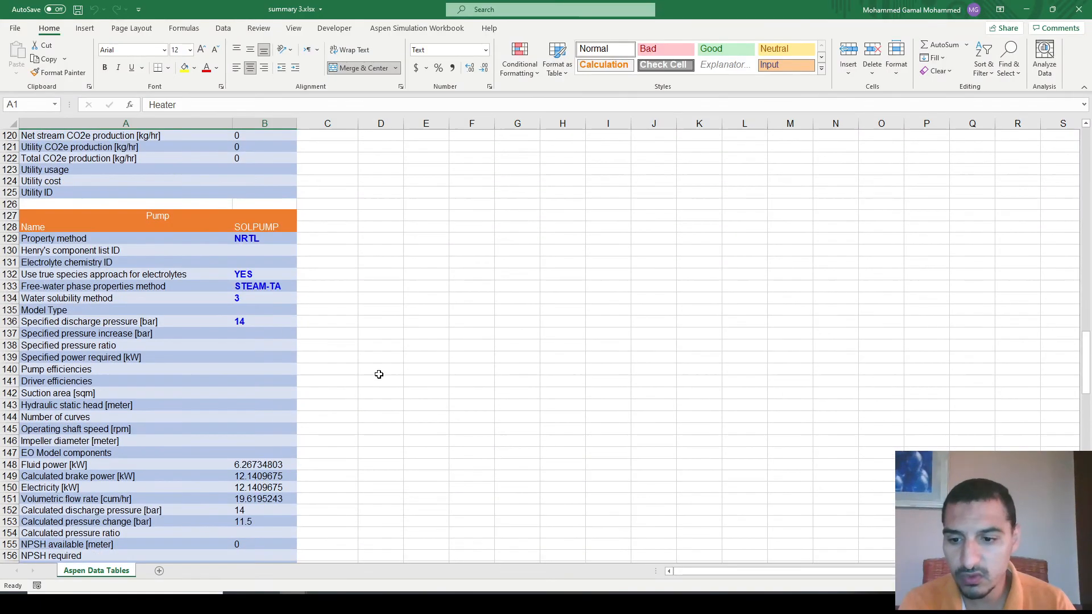
{"action": "scroll", "coordinate": [230, 478], "scroll_direction": "down", "scroll_amount": 20}
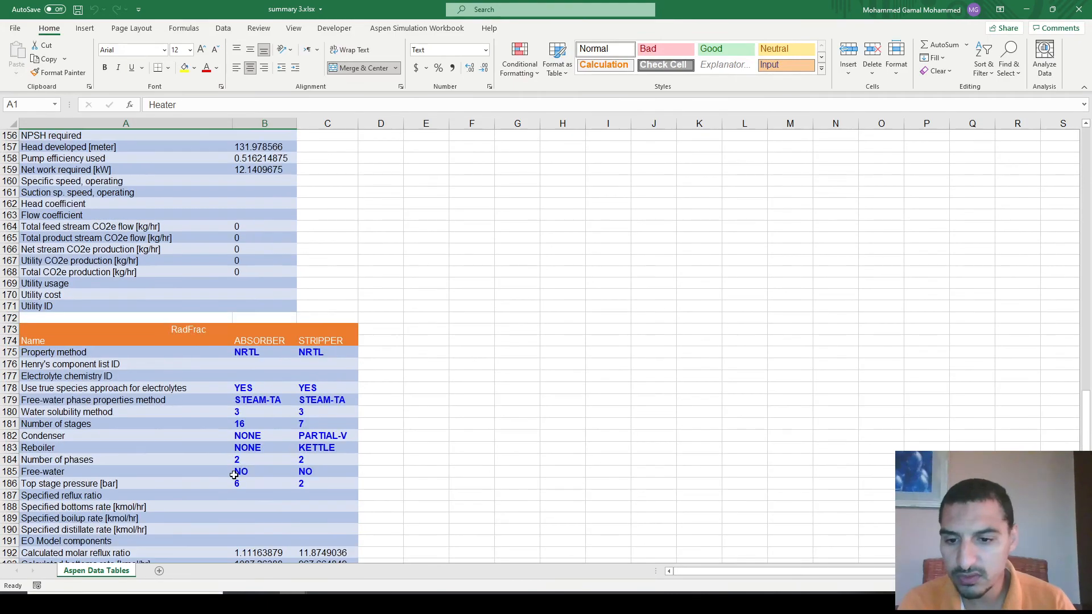
{"action": "scroll", "coordinate": [234, 475], "scroll_direction": "down", "scroll_amount": 20}
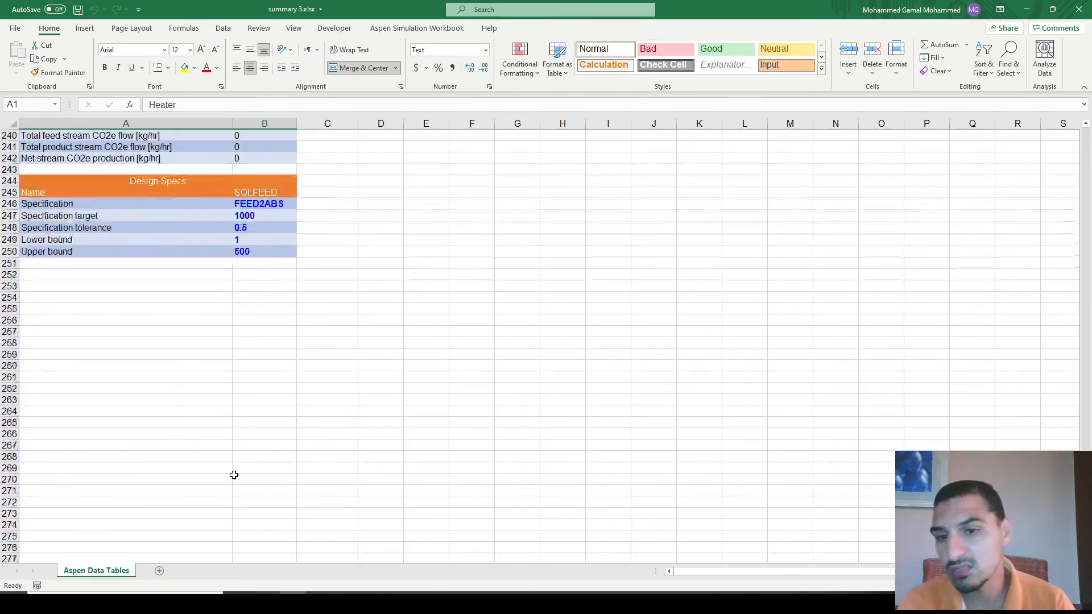
{"action": "scroll", "coordinate": [233, 475], "scroll_direction": "up", "scroll_amount": 20}
{"action": "scroll", "coordinate": [233, 475], "scroll_direction": "up", "scroll_amount": 20}
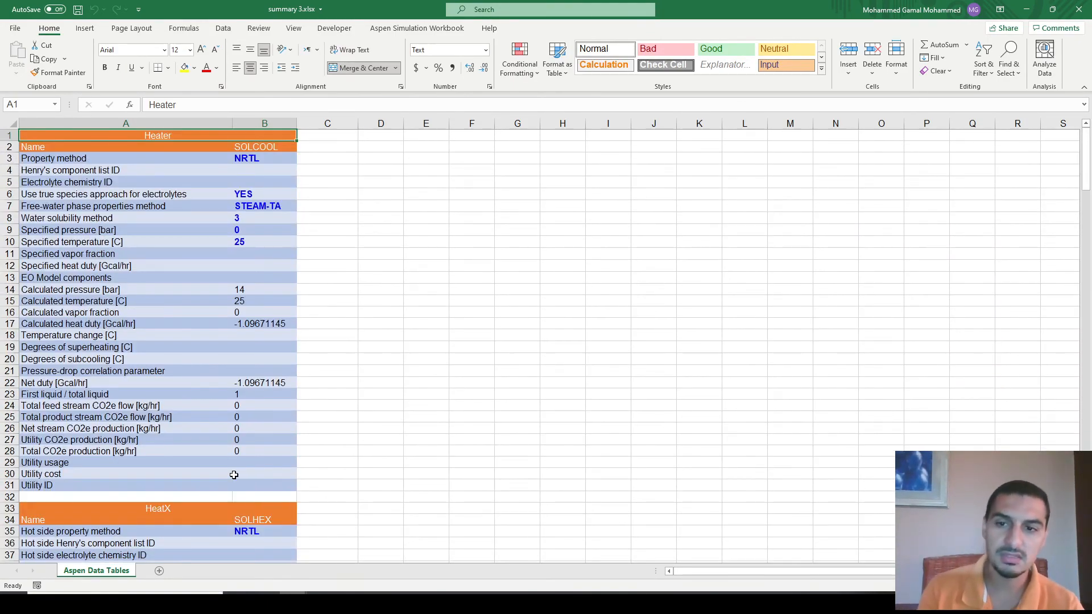
Return to Aspen Plus and open the Equipment results summary.
{"action": "key", "text": "alt+Tab"}
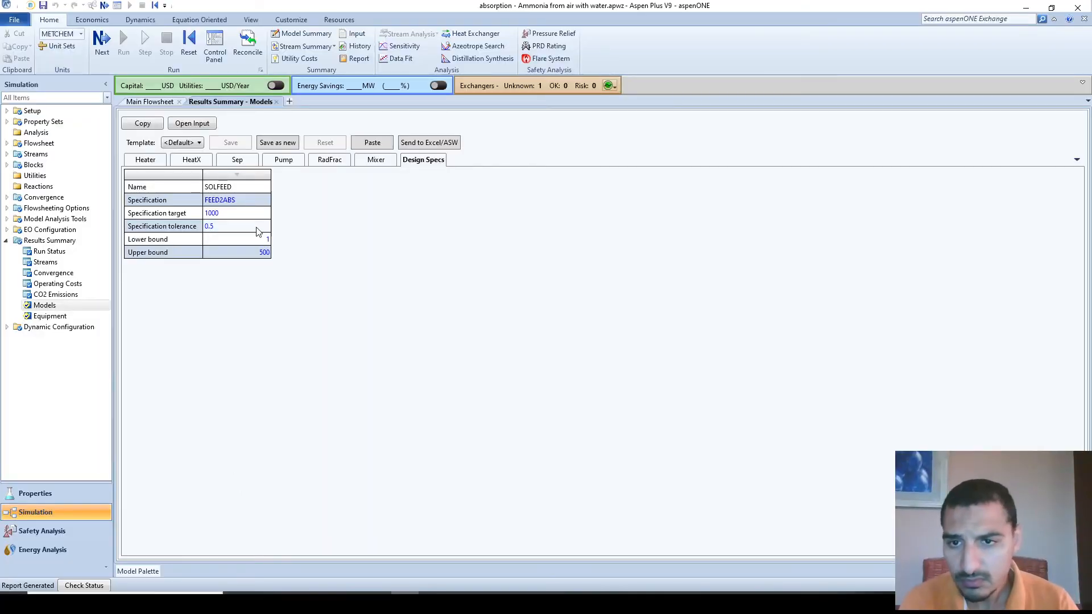
{"action": "left_click", "coordinate": [66, 316]}
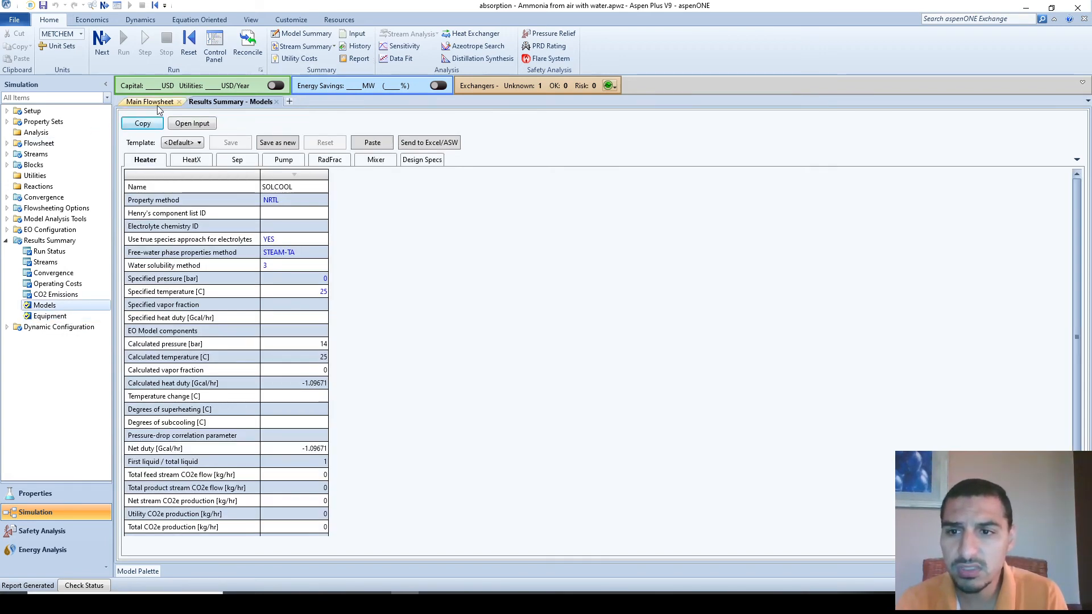
Check the main flowsheet, bring up the model summary, and open the stream results summary.
{"action": "left_click", "coordinate": [158, 104]}
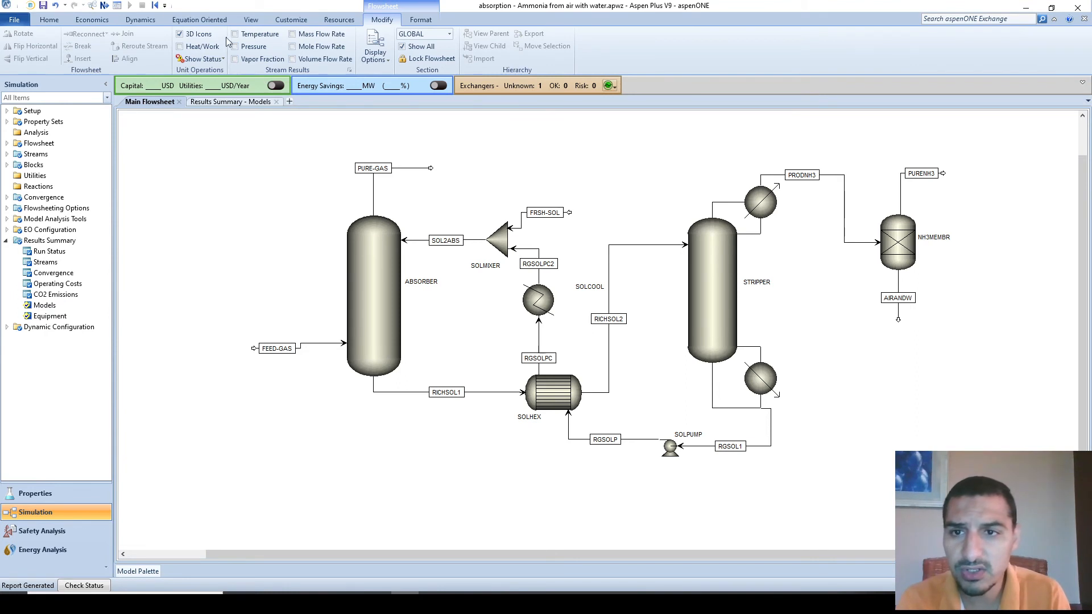
{"action": "left_click", "coordinate": [58, 19]}
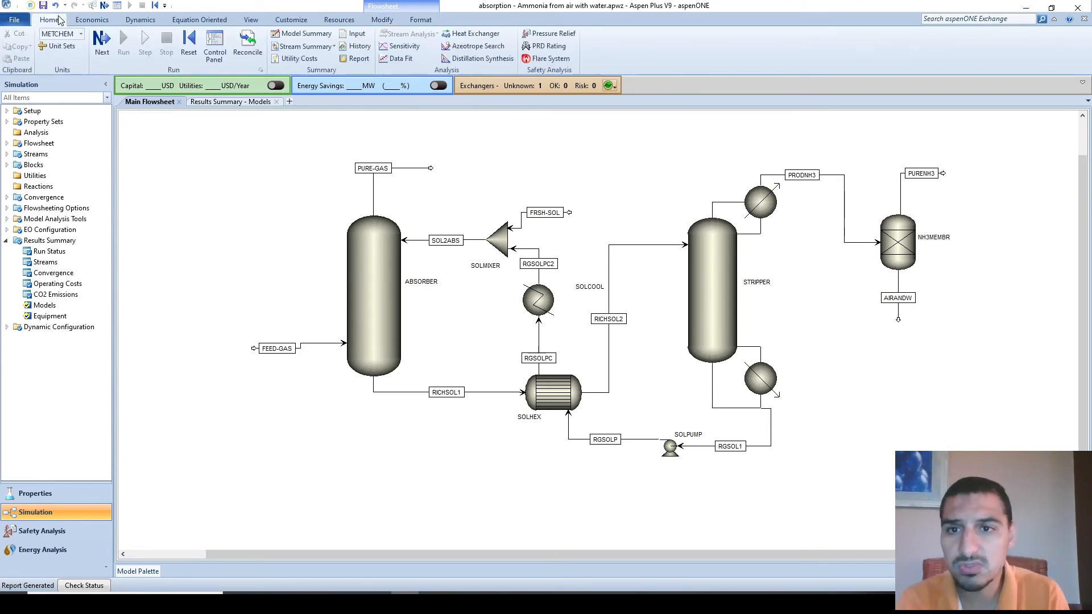
{"action": "left_click", "coordinate": [302, 35]}
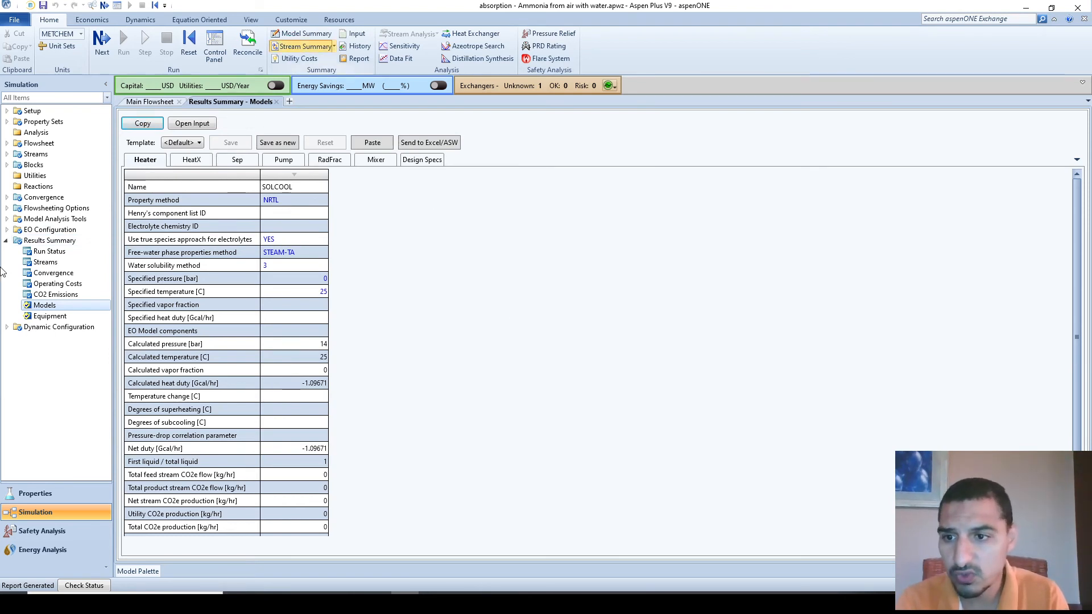
{"action": "left_click", "coordinate": [46, 262]}
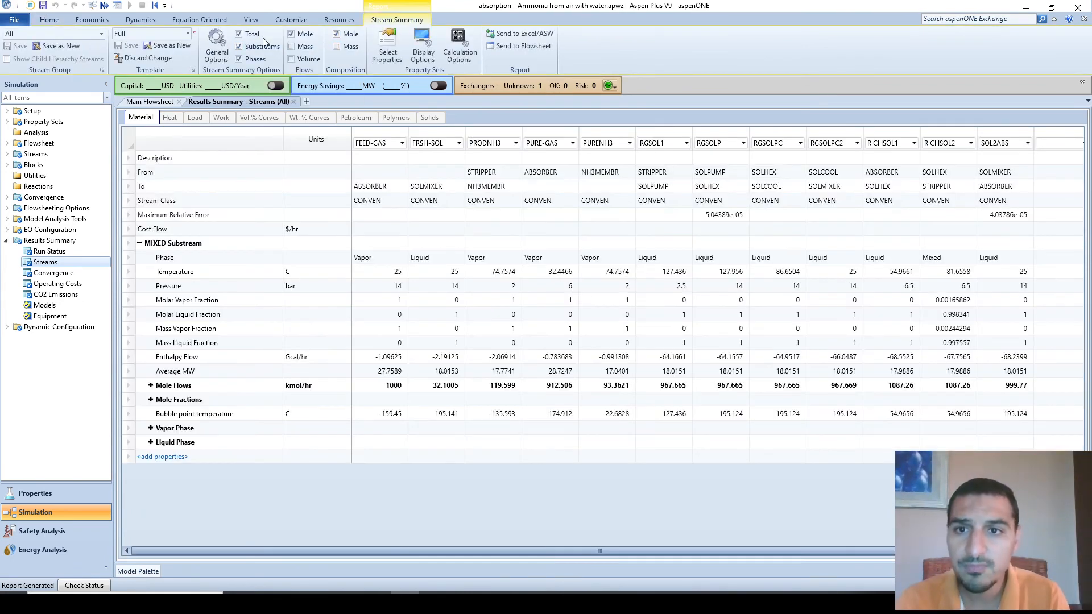
Display the simulation's input summary as a text file in a maximized Notepad window.
{"action": "left_click", "coordinate": [51, 20]}
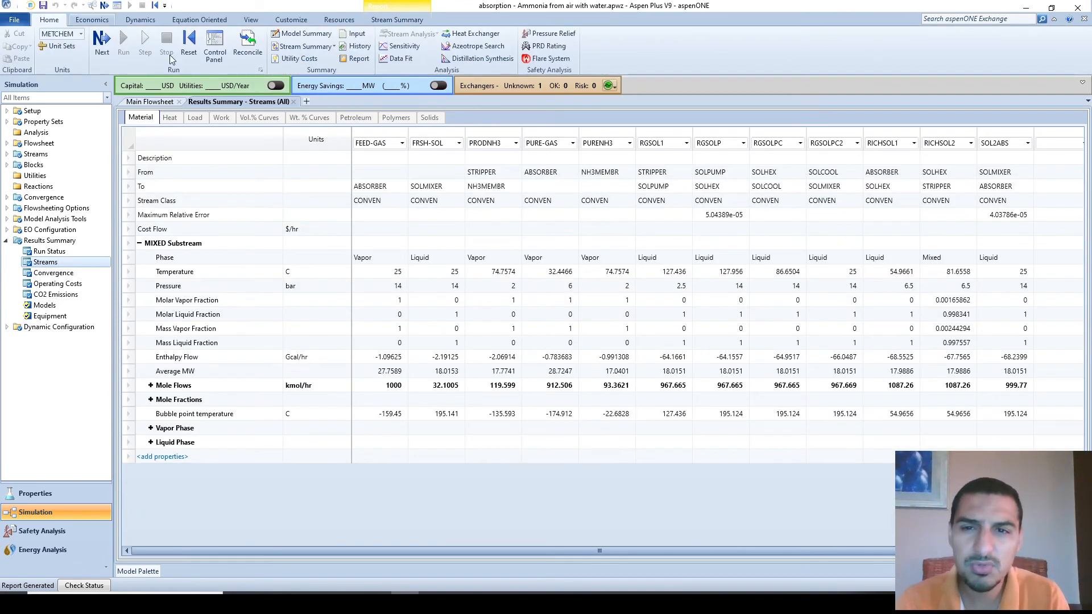
{"action": "left_click", "coordinate": [357, 35]}
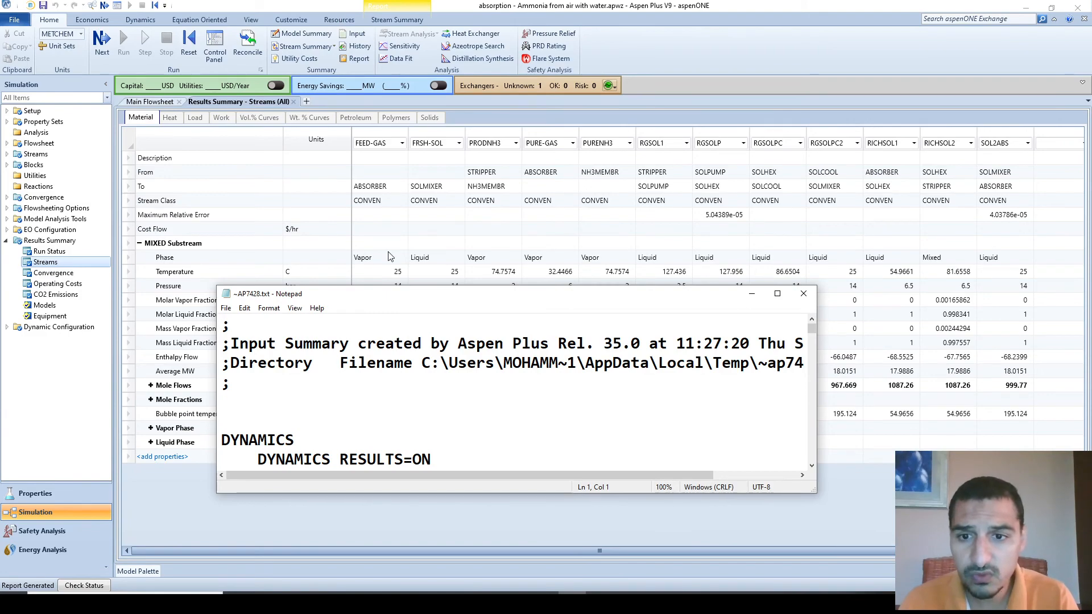
{"action": "key", "text": "super+Up"}
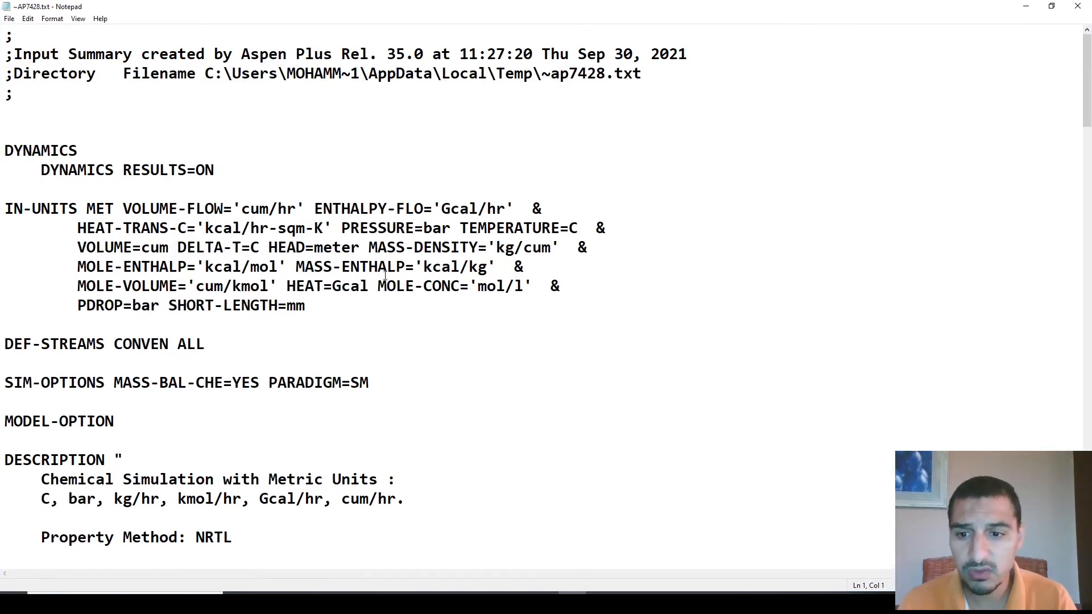
Look through the input summary's units, components, flowsheet connections, streams and block specifications, and close the file.
{"action": "scroll", "coordinate": [385, 275], "scroll_direction": "down", "scroll_amount": 8}
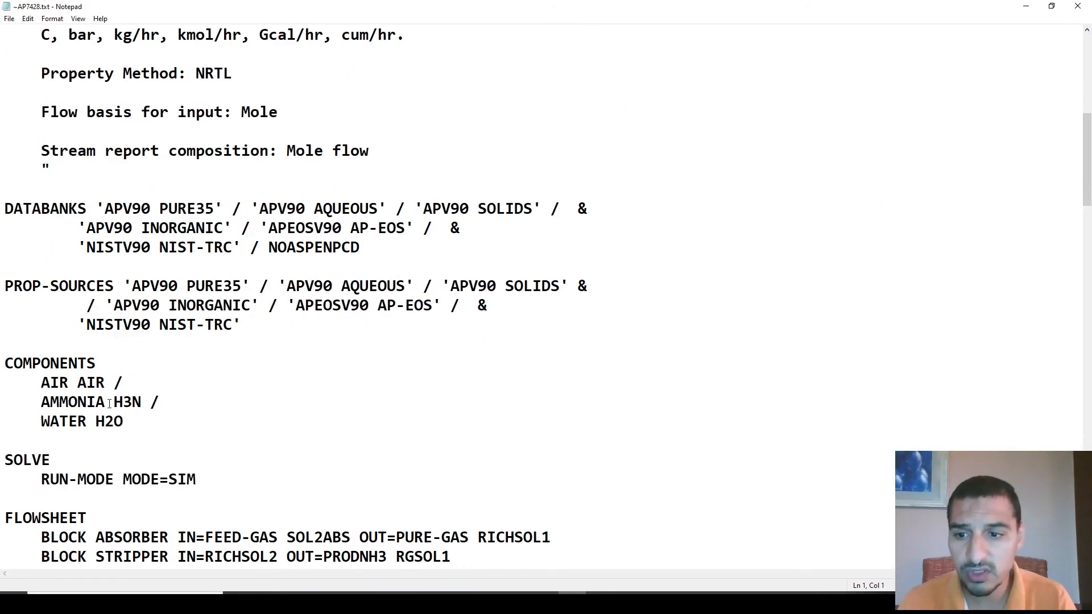
{"action": "scroll", "coordinate": [109, 403], "scroll_direction": "down", "scroll_amount": 5}
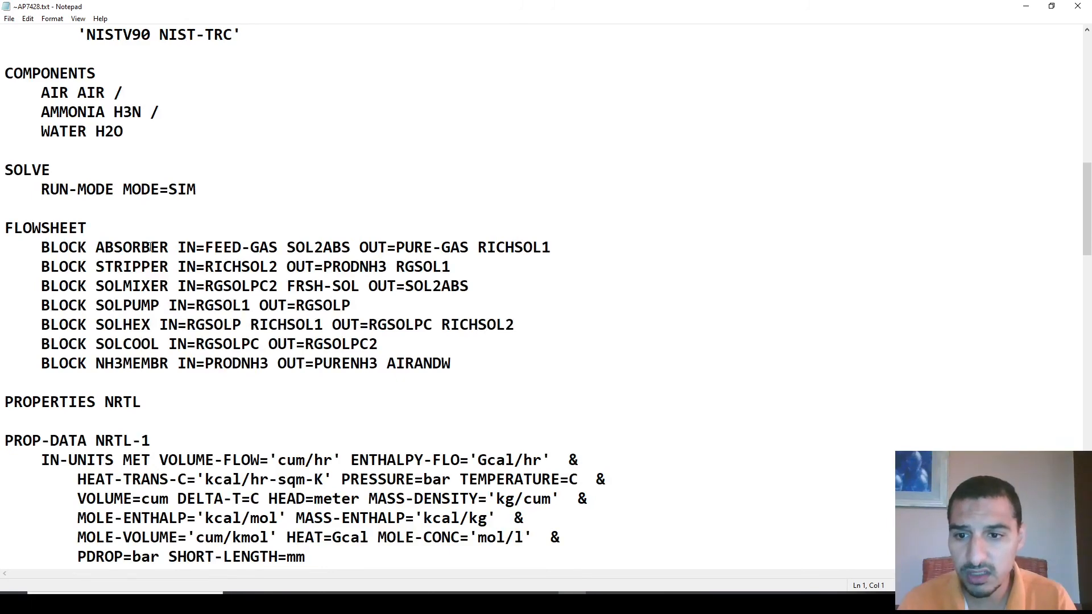
{"action": "scroll", "coordinate": [271, 322], "scroll_direction": "down", "scroll_amount": 10}
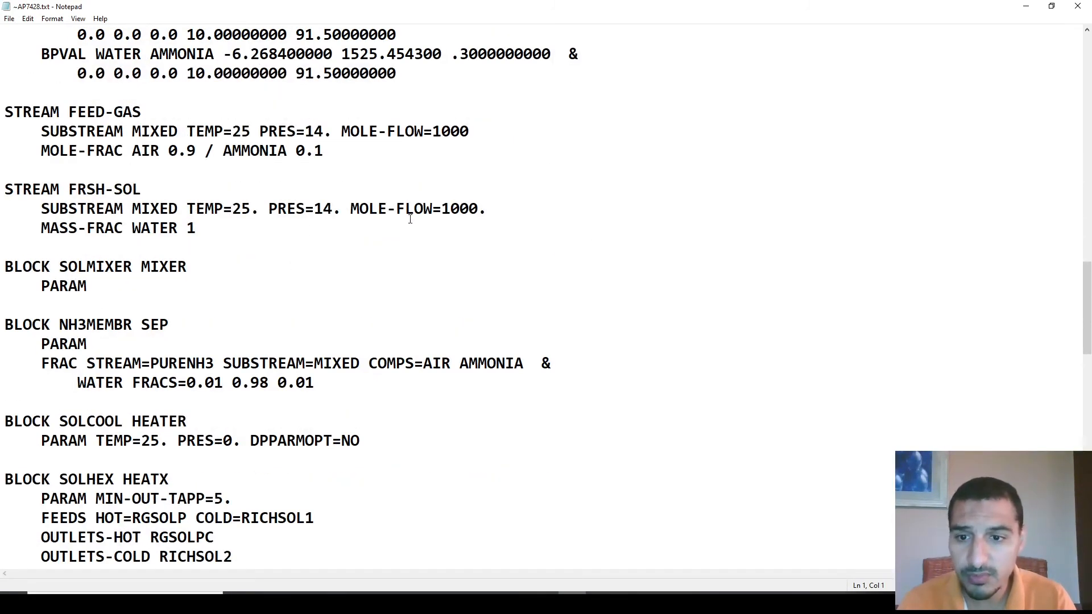
{"action": "scroll", "coordinate": [299, 467], "scroll_direction": "down", "scroll_amount": 3}
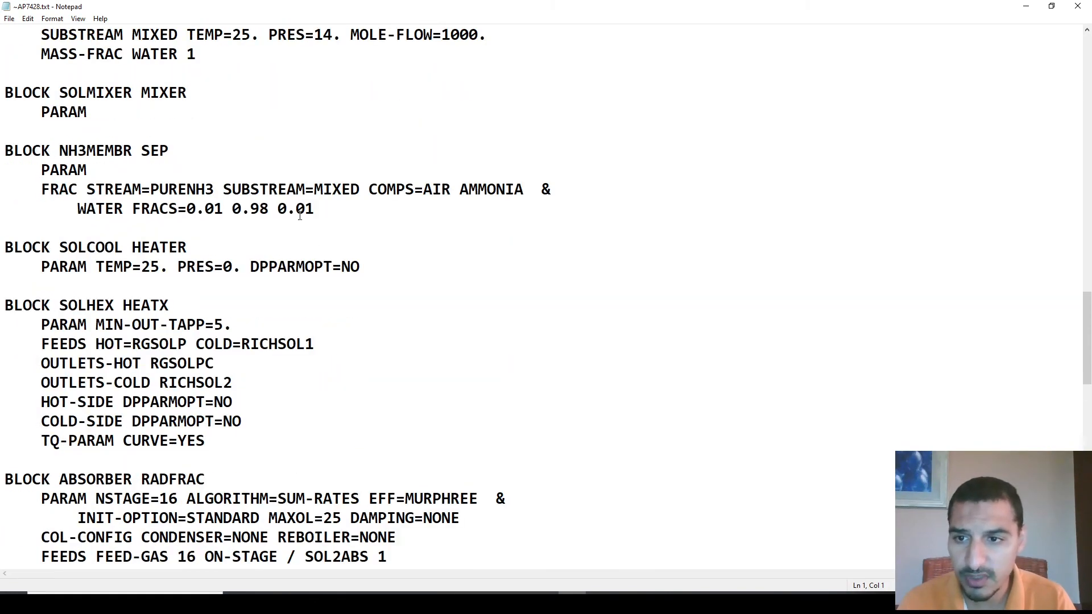
{"action": "scroll", "coordinate": [238, 456], "scroll_direction": "down", "scroll_amount": 18}
{"action": "scroll", "coordinate": [238, 456], "scroll_direction": "up", "scroll_amount": 20}
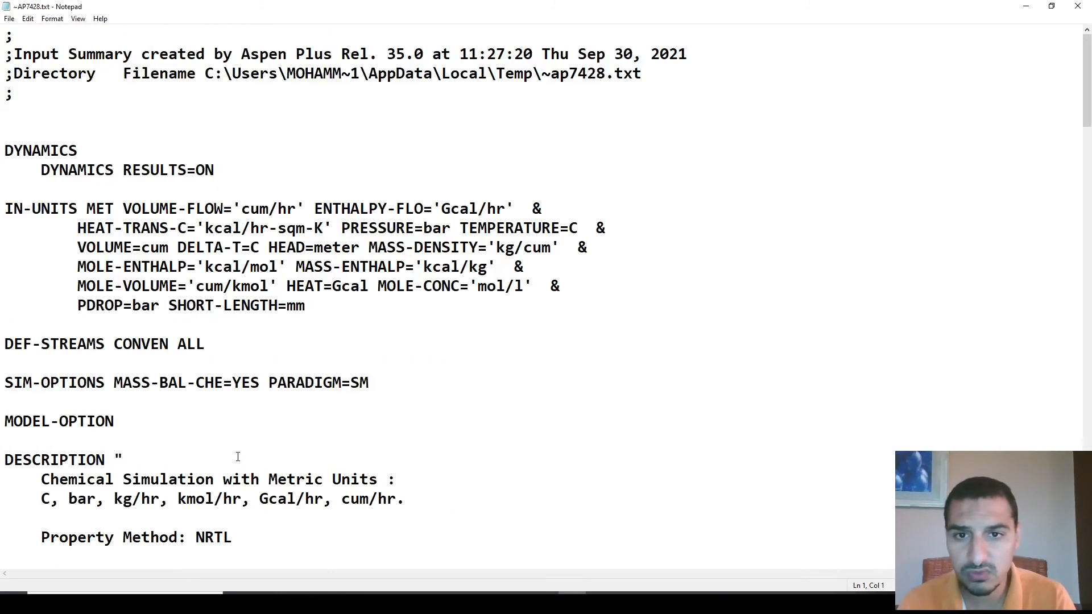
{"action": "key", "text": "alt+Tab"}
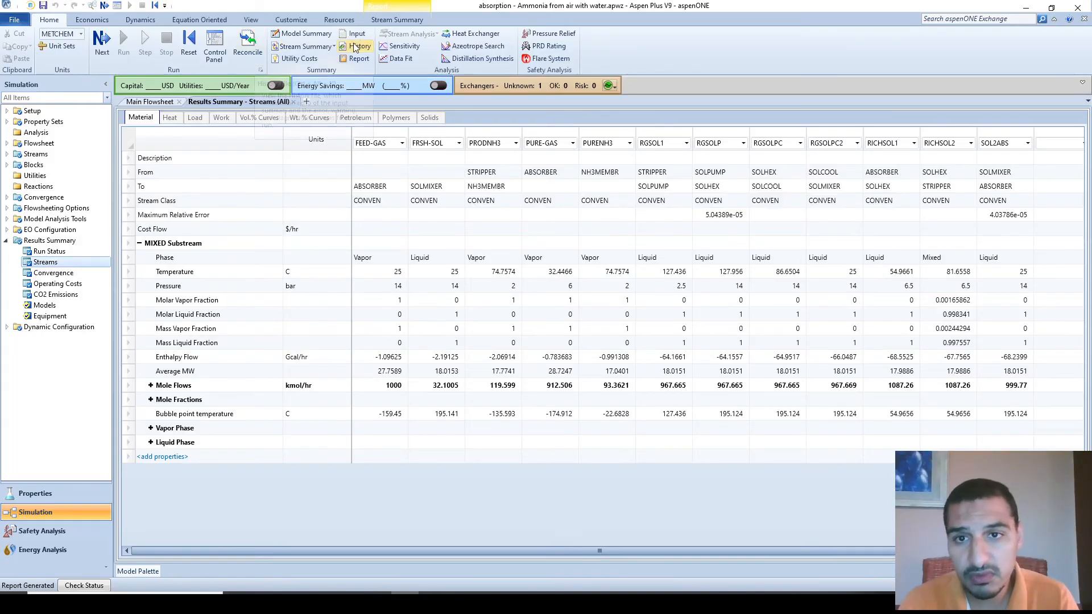
{"action": "key", "text": "alt+Tab"}
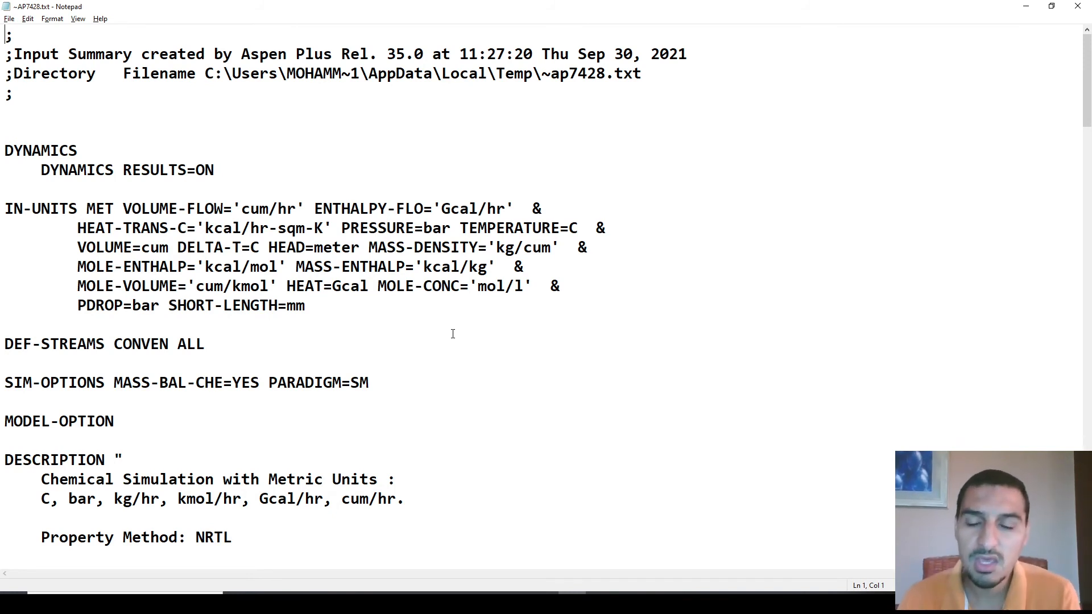
{"action": "key", "text": "alt+F4"}
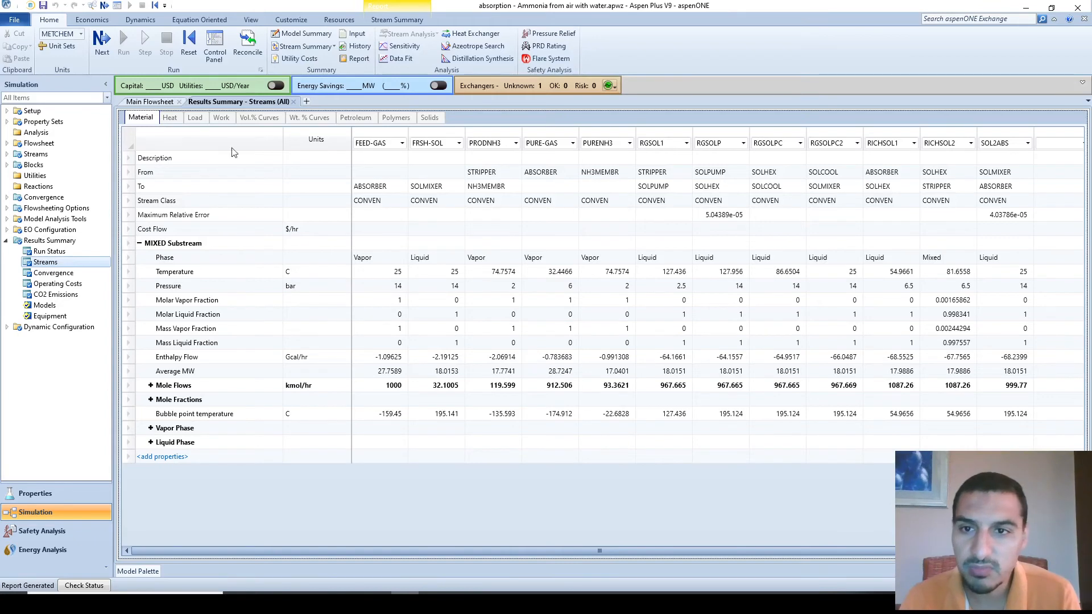
Open the simulation history file in a maximized Notepad window and examine its block messages and calculation trace.
{"action": "left_click", "coordinate": [358, 51]}
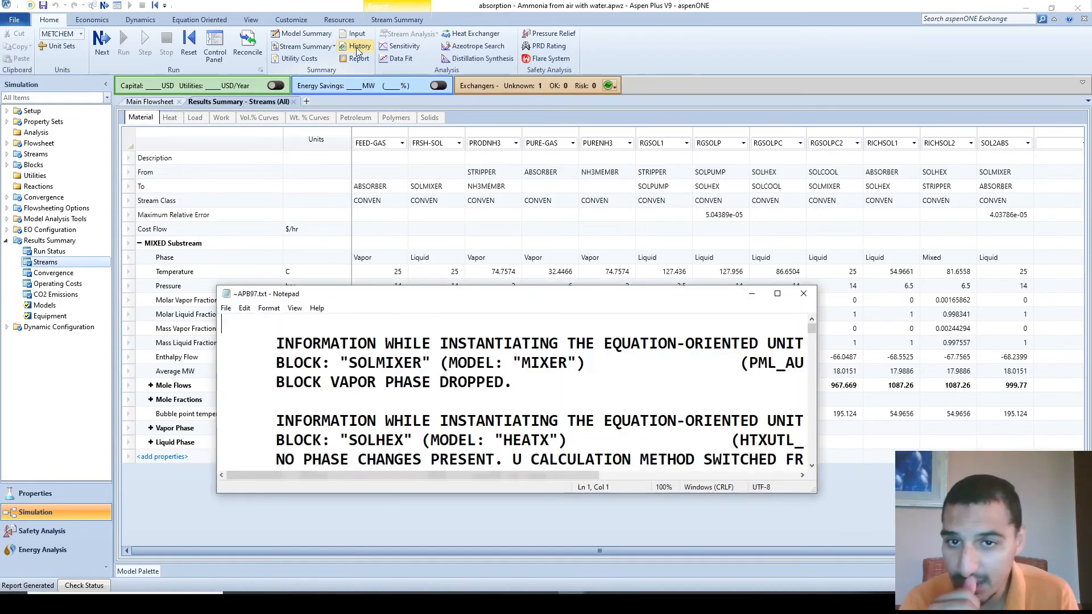
{"action": "key", "text": "super+Up"}
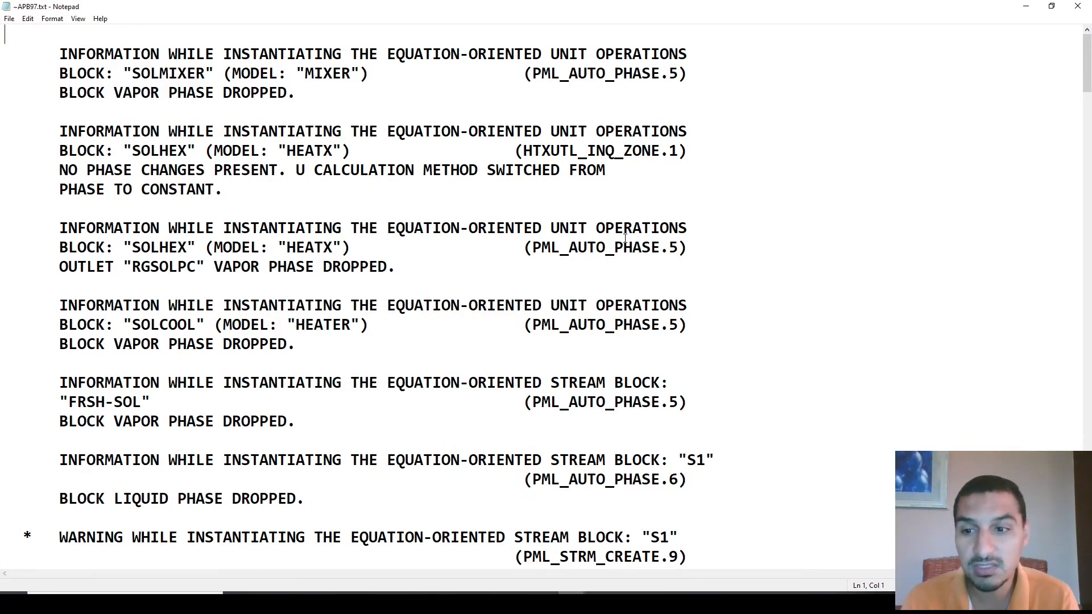
{"action": "scroll", "coordinate": [624, 239], "scroll_direction": "down", "scroll_amount": 13}
{"action": "scroll", "coordinate": [625, 237], "scroll_direction": "up", "scroll_amount": 6}
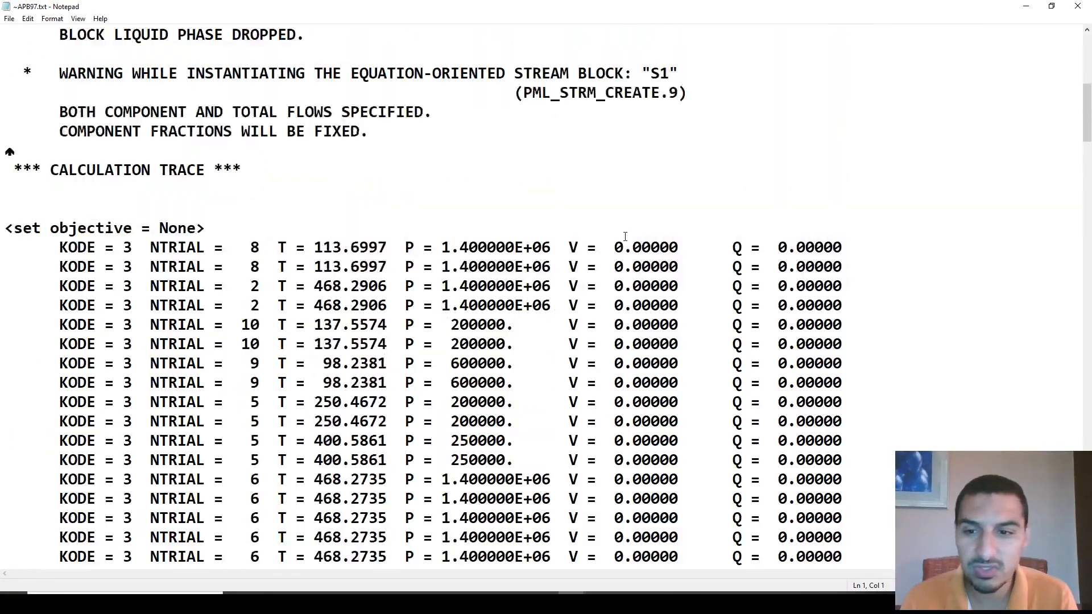
{"action": "scroll", "coordinate": [625, 237], "scroll_direction": "down", "scroll_amount": 12}
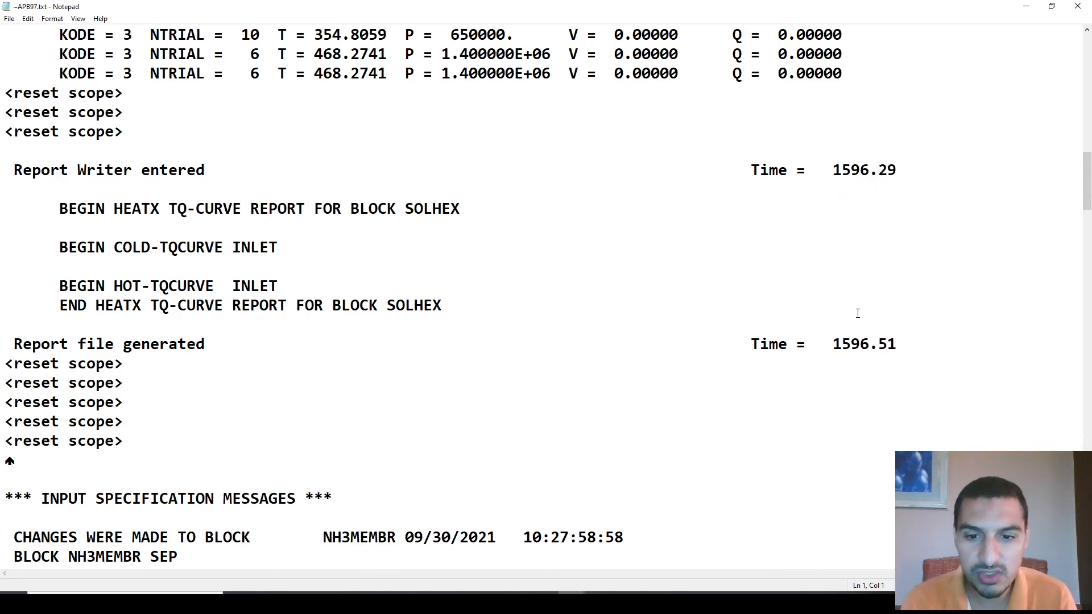
Examine the history's input specification messages and convergence records through to its end, and return to Aspen Plus.
{"action": "scroll", "coordinate": [857, 314], "scroll_direction": "down", "scroll_amount": 5}
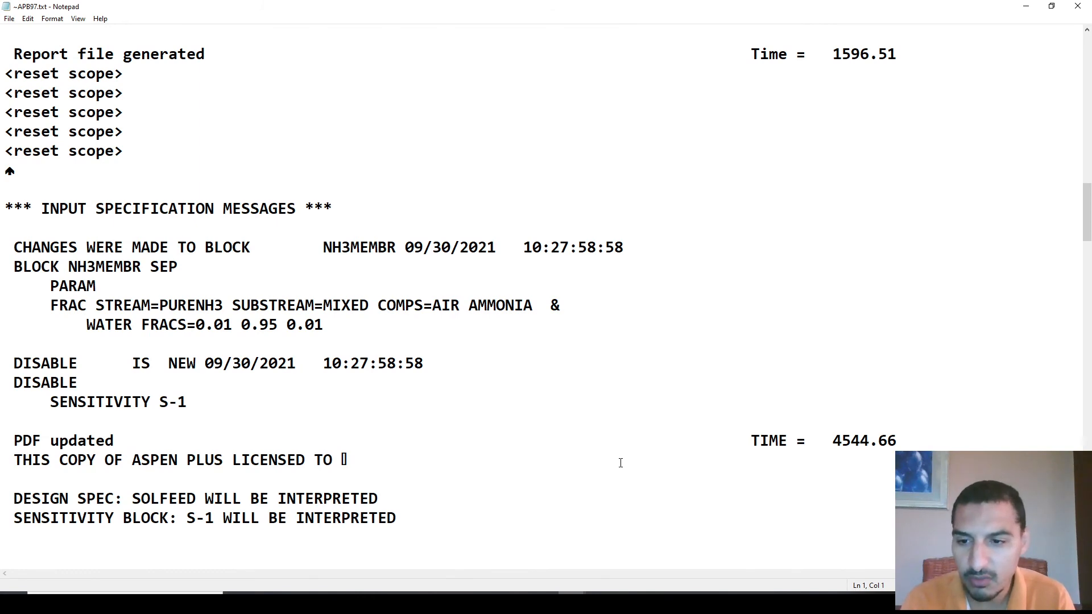
{"action": "scroll", "coordinate": [620, 463], "scroll_direction": "down", "scroll_amount": 2}
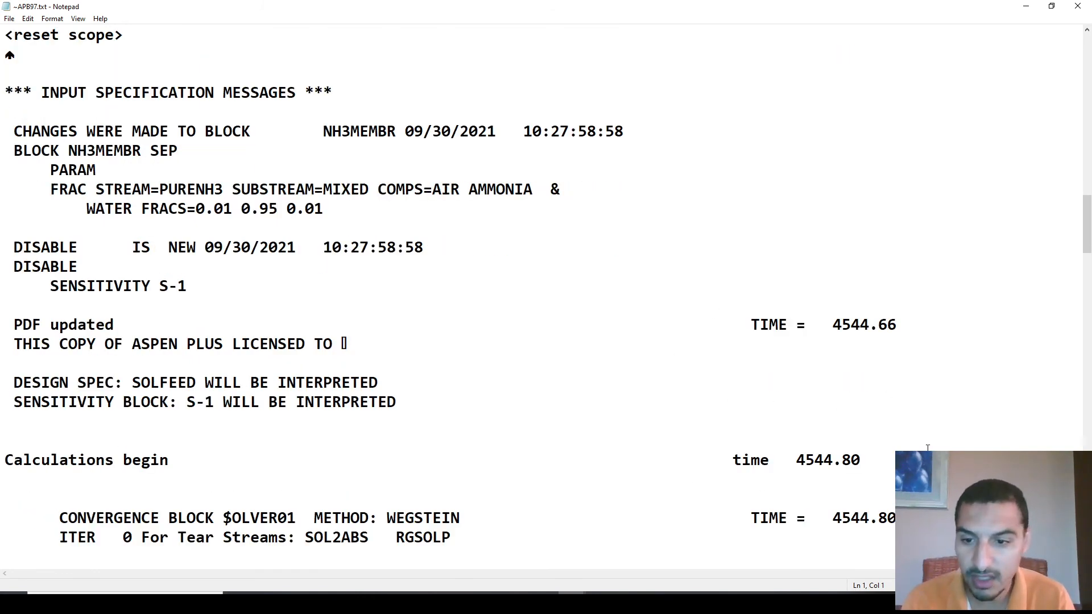
{"action": "scroll", "coordinate": [928, 434], "scroll_direction": "down", "scroll_amount": 10}
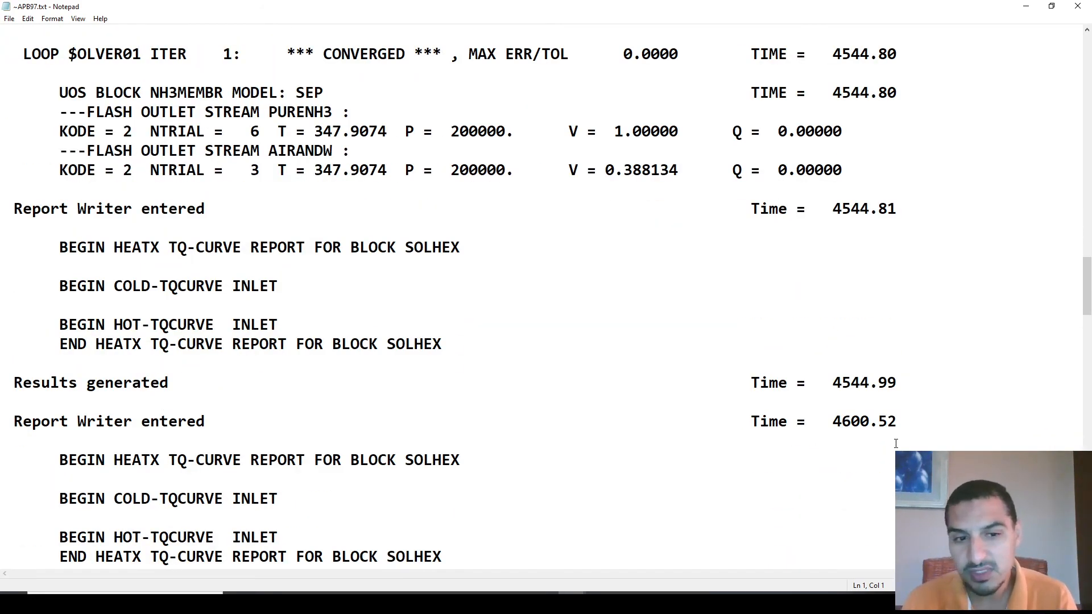
{"action": "scroll", "coordinate": [896, 443], "scroll_direction": "down", "scroll_amount": 10}
{"action": "scroll", "coordinate": [896, 440], "scroll_direction": "down", "scroll_amount": 7}
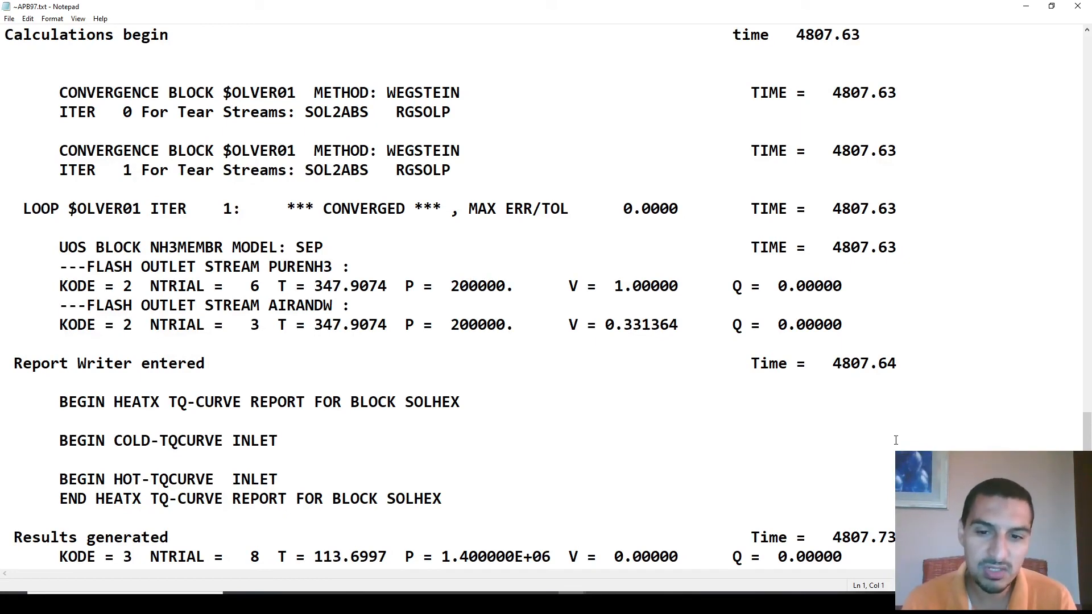
{"action": "scroll", "coordinate": [896, 440], "scroll_direction": "down", "scroll_amount": 10}
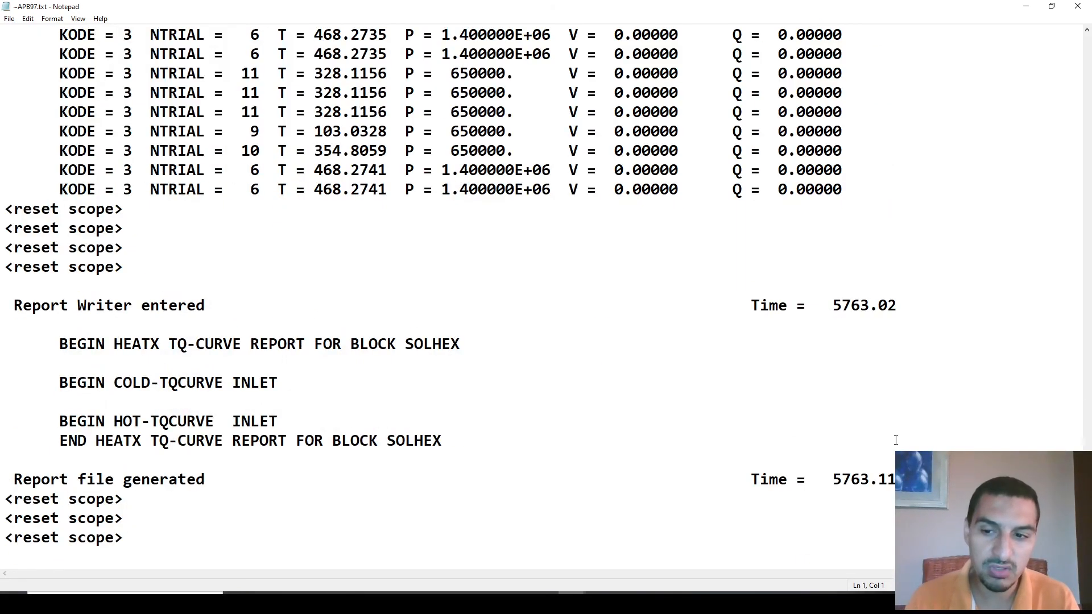
{"action": "key", "text": "alt+Tab"}
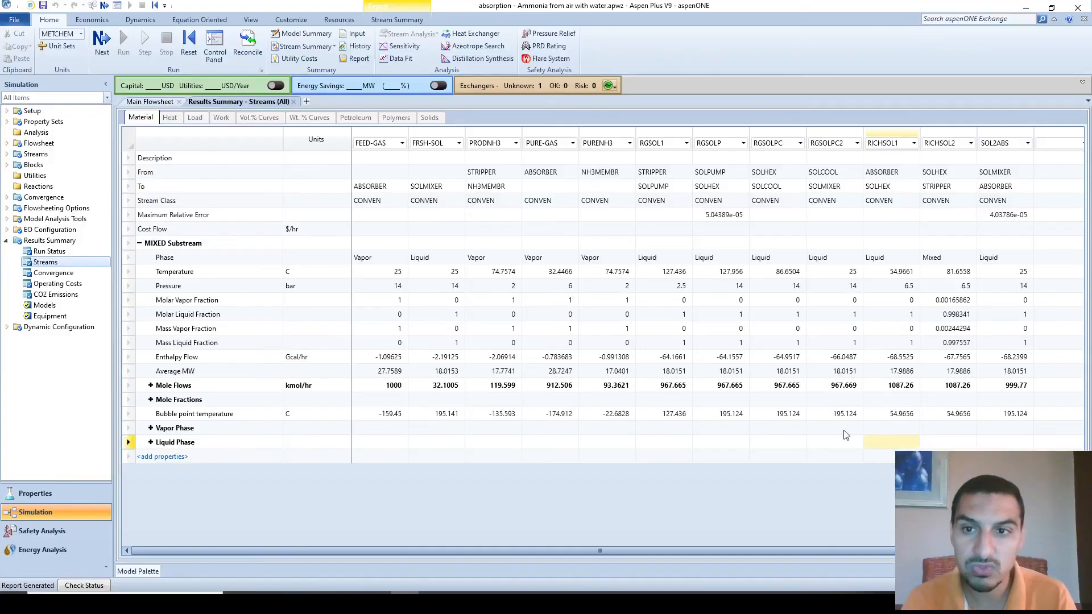
Display the calculation report with its scope set to All.
{"action": "left_click", "coordinate": [364, 59]}
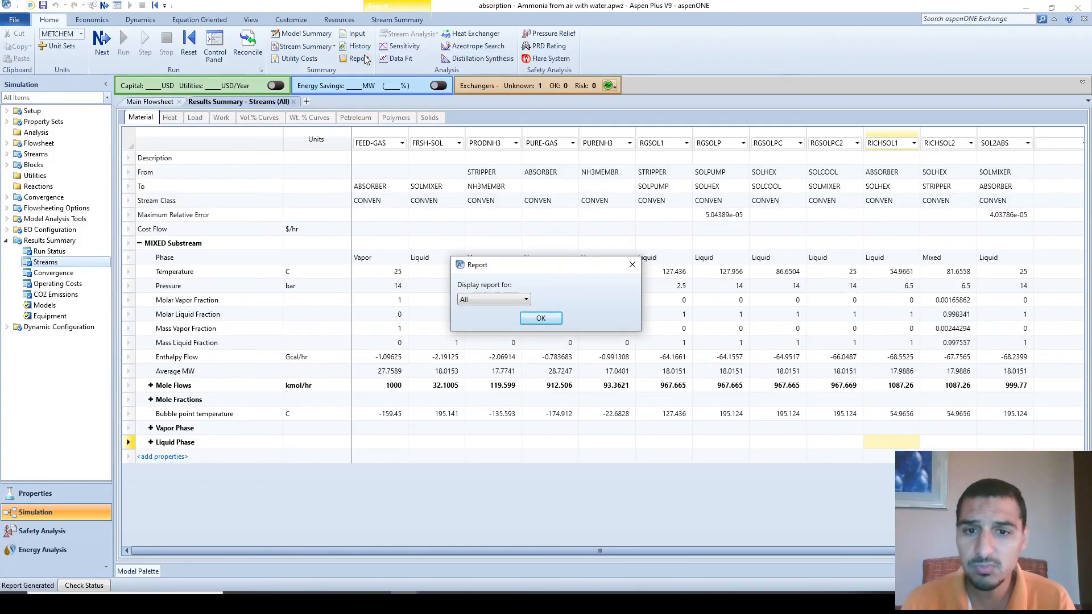
{"action": "left_click", "coordinate": [509, 299]}
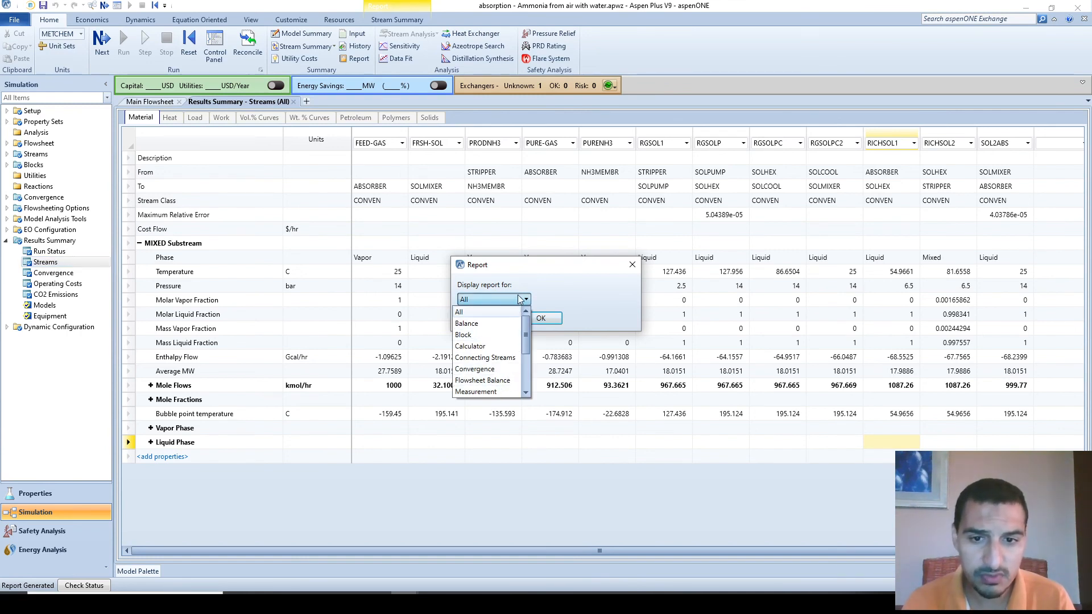
{"action": "left_click", "coordinate": [501, 312]}
{"action": "left_click", "coordinate": [539, 319]}
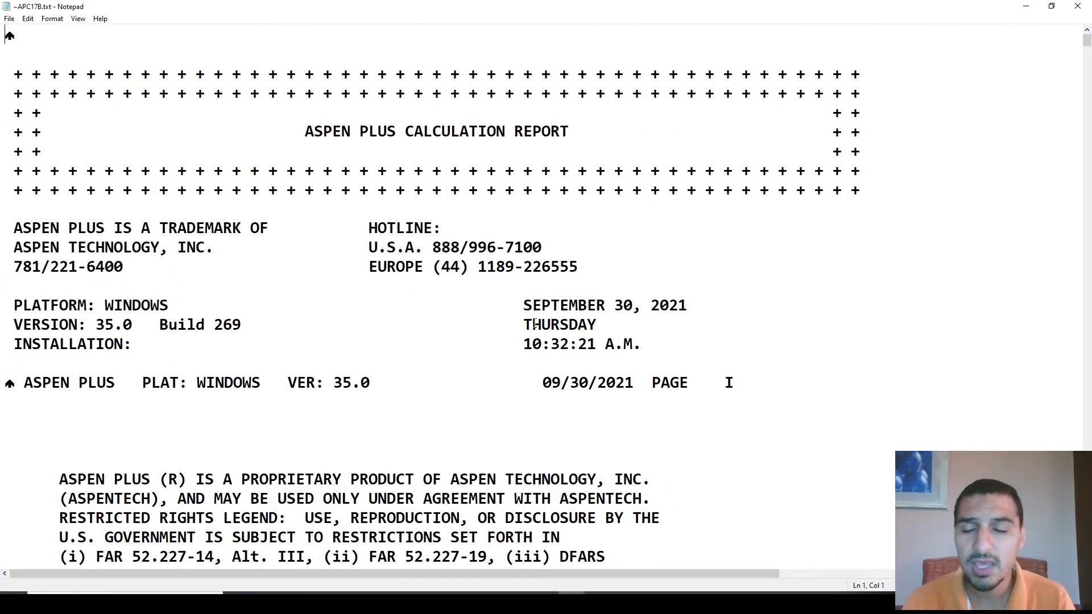
Look through the calculation report's table of contents, convergence results and absorber block profiles, and close the report.
{"action": "scroll", "coordinate": [535, 324], "scroll_direction": "down", "scroll_amount": 4}
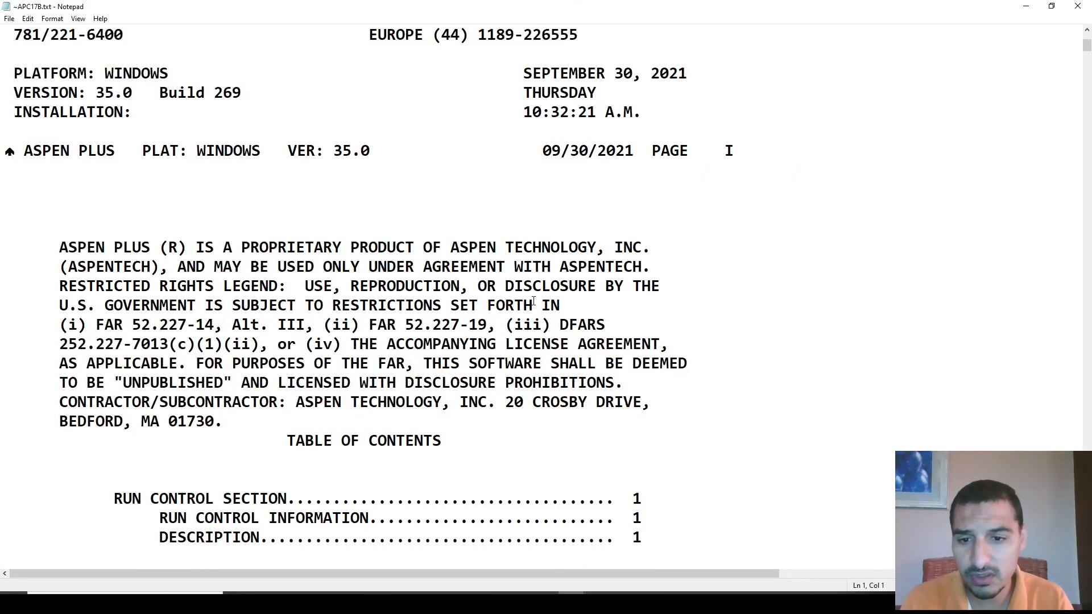
{"action": "scroll", "coordinate": [533, 302], "scroll_direction": "down", "scroll_amount": 6}
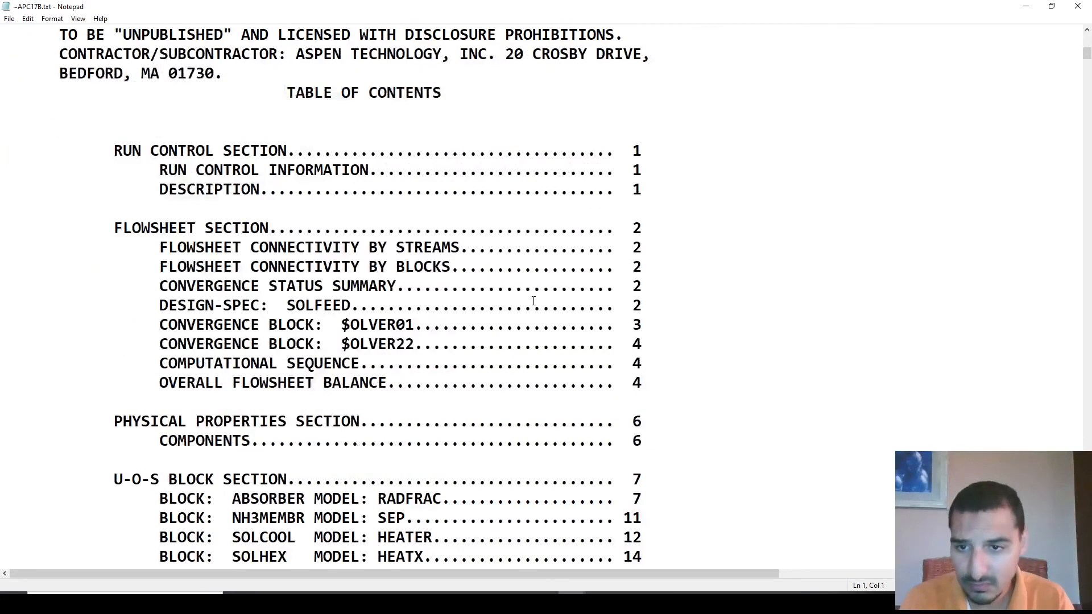
{"action": "scroll", "coordinate": [299, 250], "scroll_direction": "down", "scroll_amount": 2}
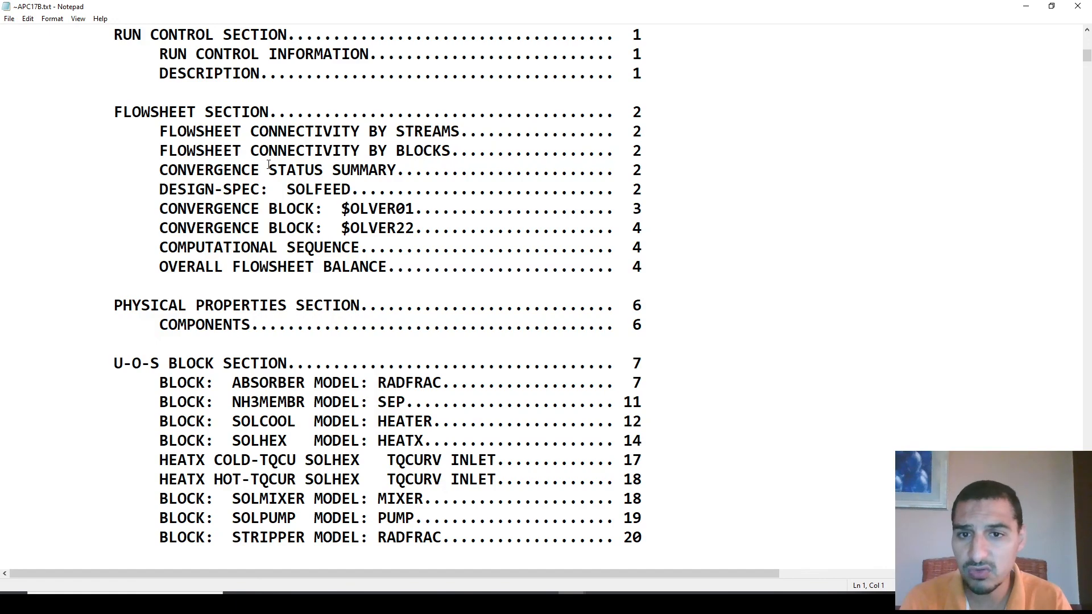
{"action": "scroll", "coordinate": [364, 248], "scroll_direction": "down", "scroll_amount": 5}
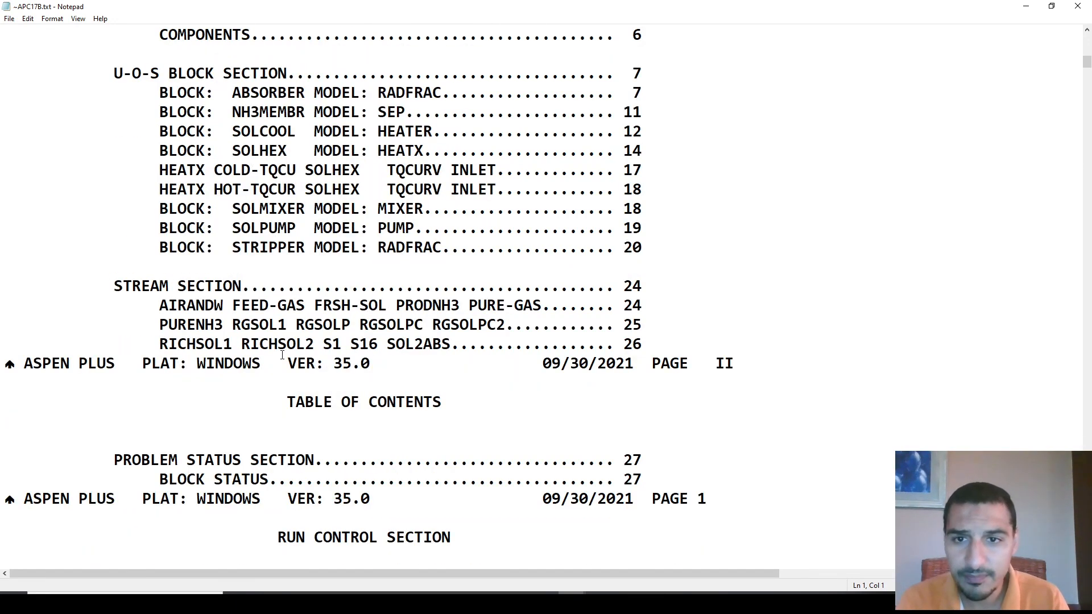
{"action": "scroll", "coordinate": [282, 355], "scroll_direction": "down", "scroll_amount": 20}
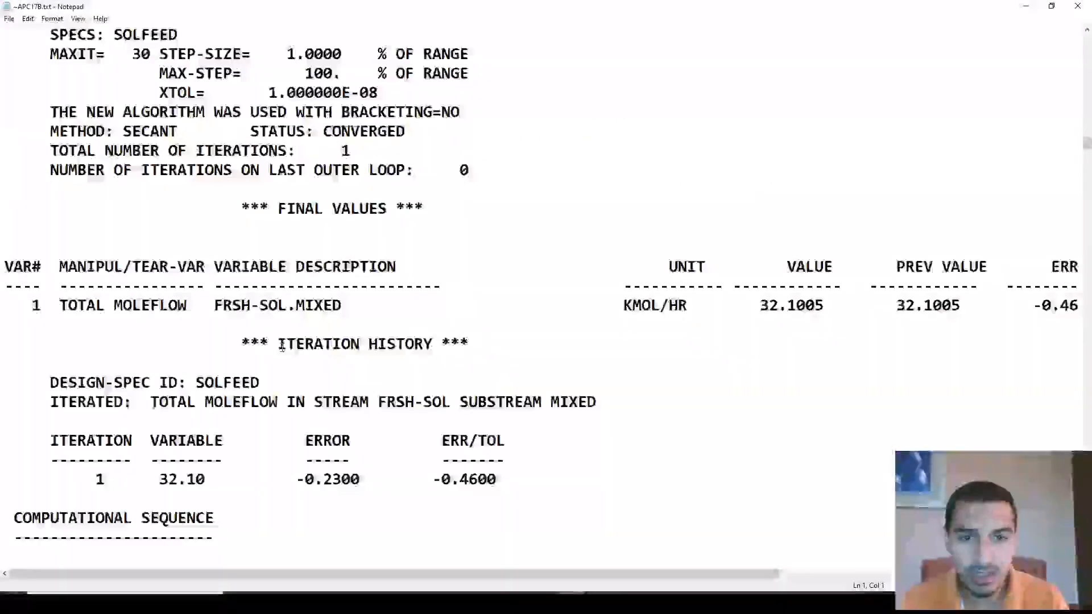
{"action": "scroll", "coordinate": [282, 347], "scroll_direction": "down", "scroll_amount": 20}
{"action": "scroll", "coordinate": [282, 336], "scroll_direction": "down", "scroll_amount": 20}
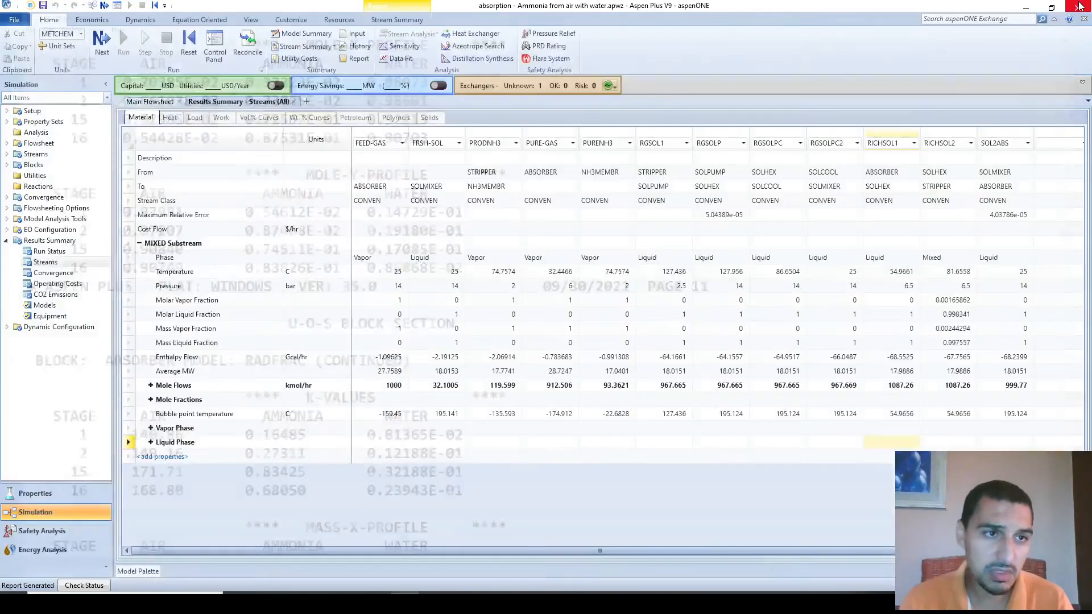
{"action": "left_click", "coordinate": [1078, 6]}
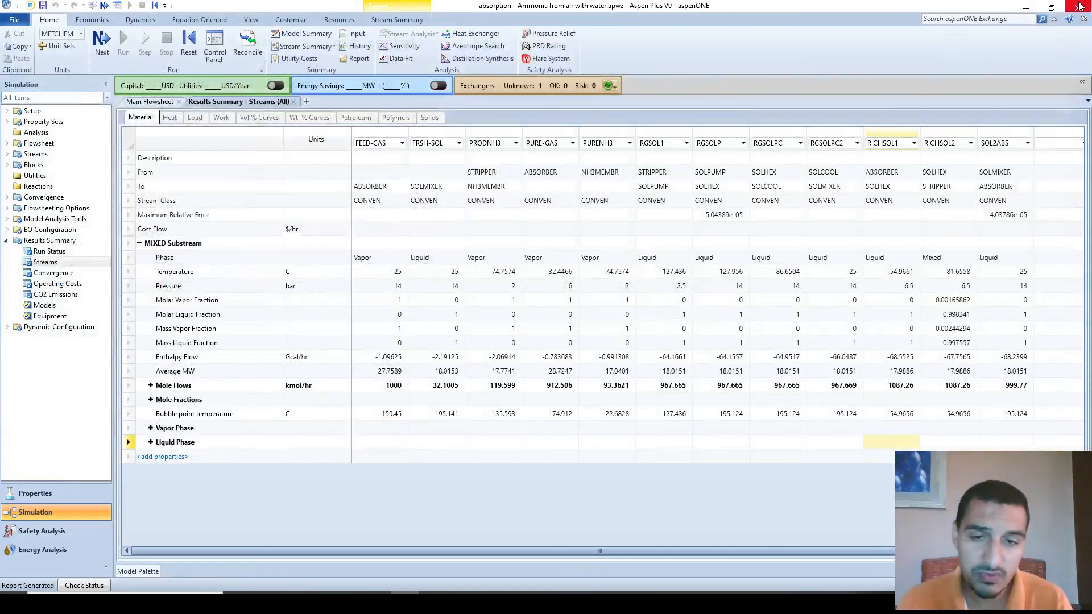